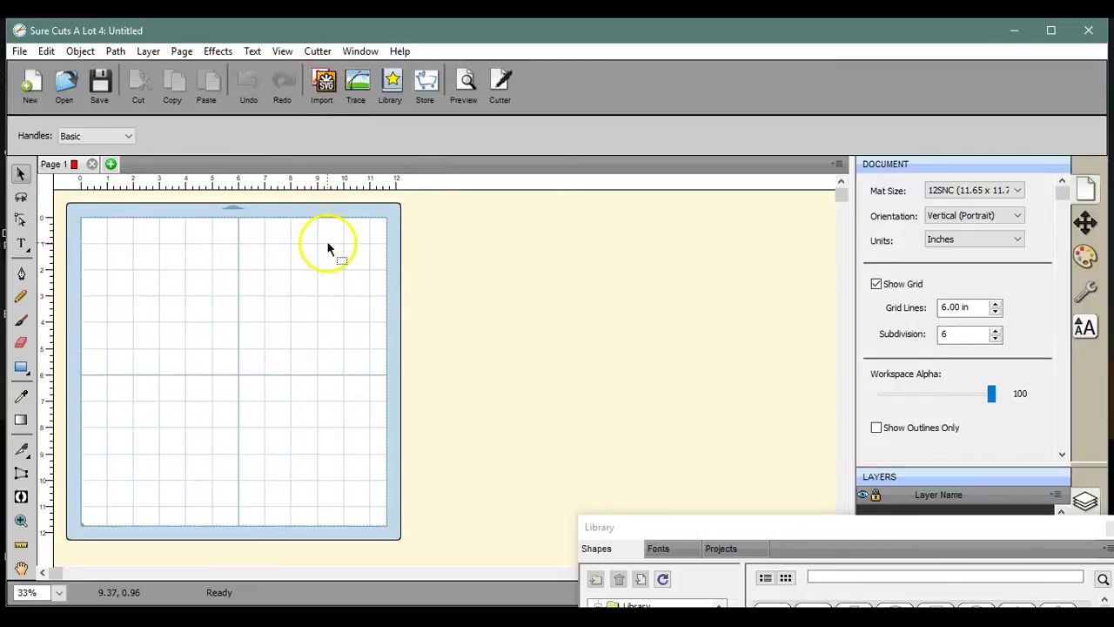
# - Start importing a file and switch the file browser to the Documents folder
pyautogui.click(322, 80)
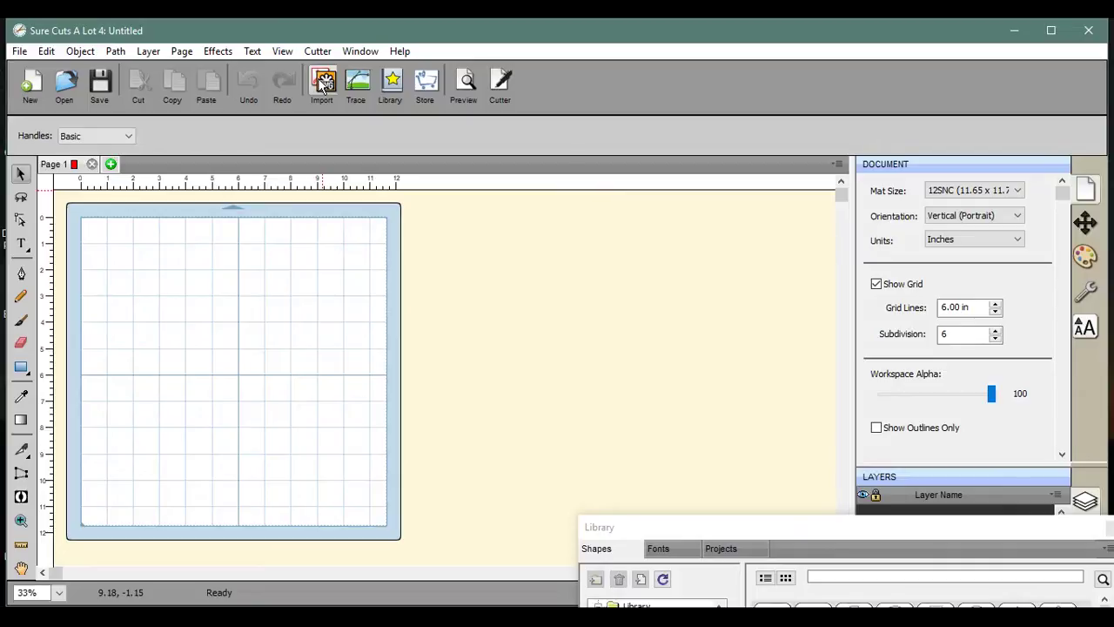
pyautogui.click(322, 82)
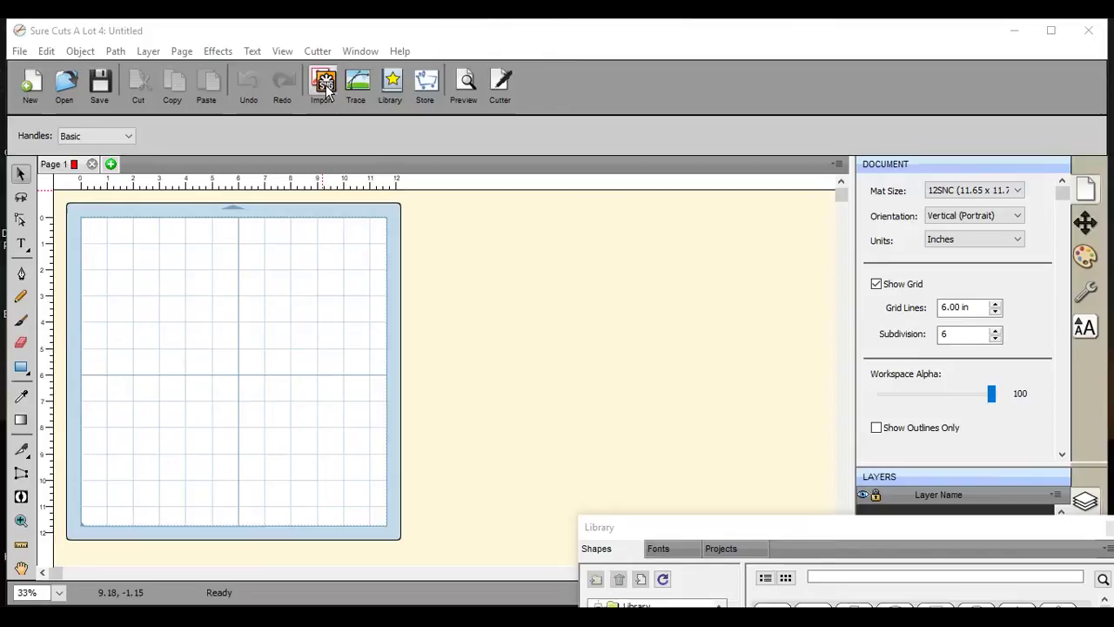
pyautogui.click(324, 87)
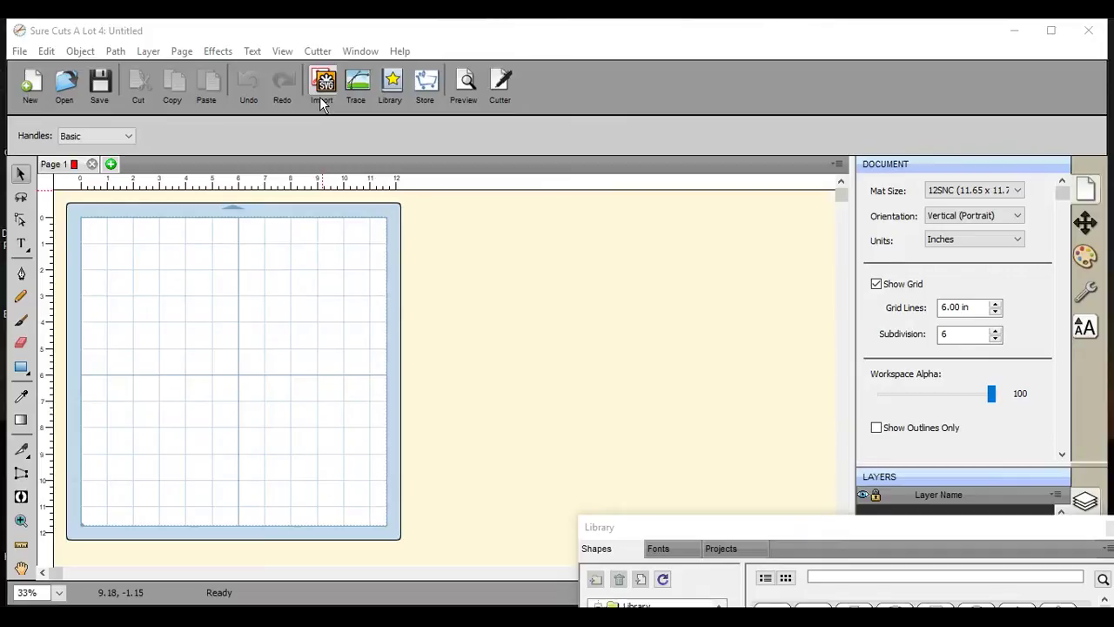
pyautogui.click(324, 83)
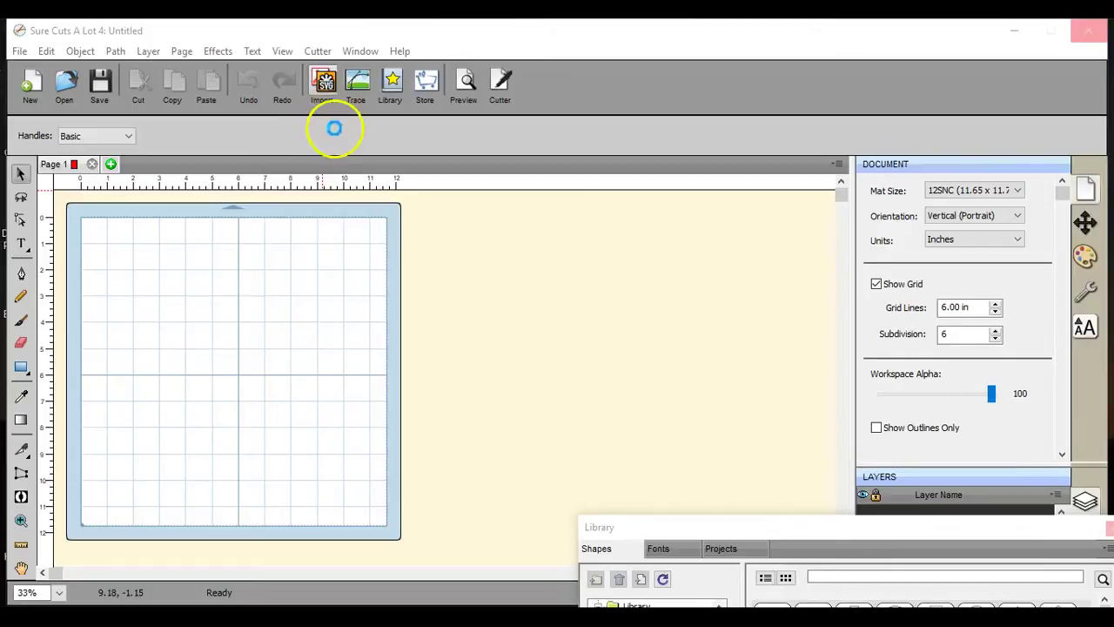
pyautogui.click(324, 84)
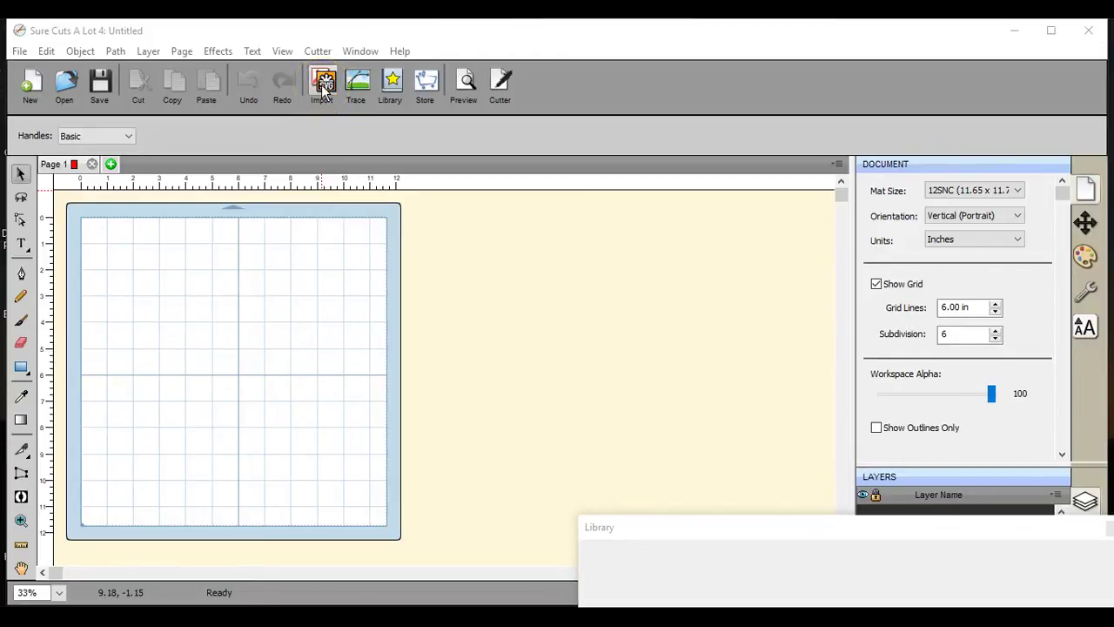
pyautogui.click(323, 83)
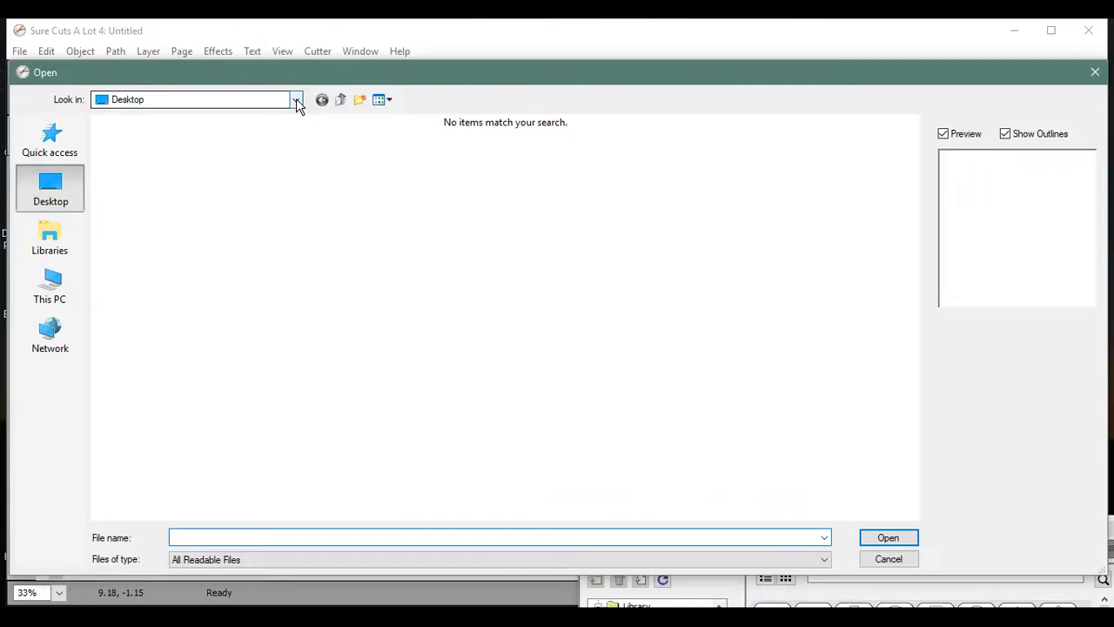
pyautogui.click(297, 101)
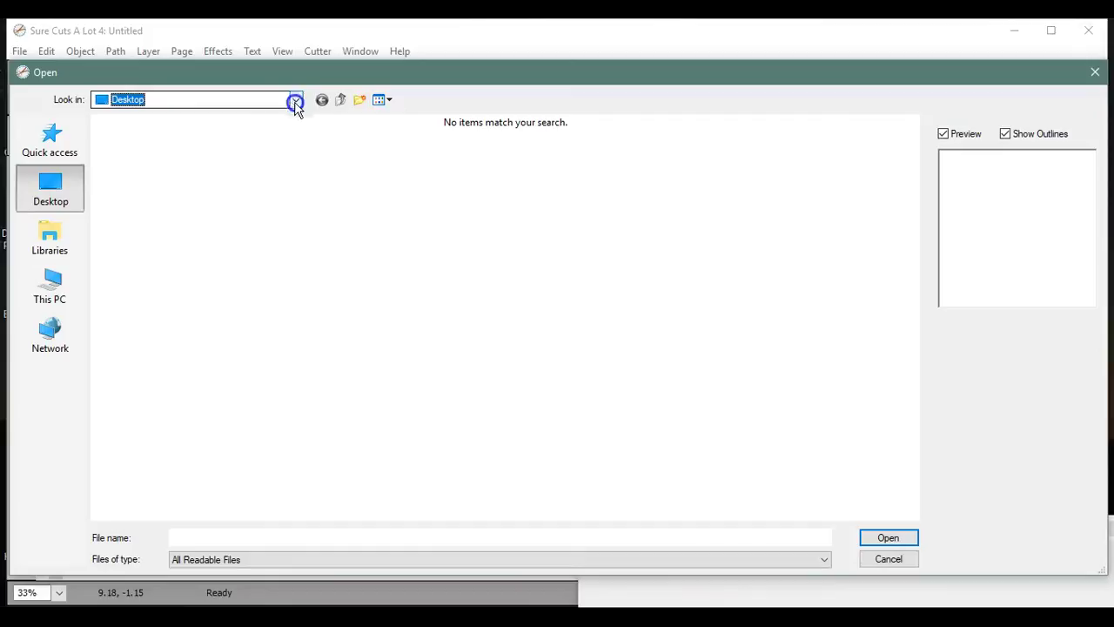
pyautogui.click(295, 101)
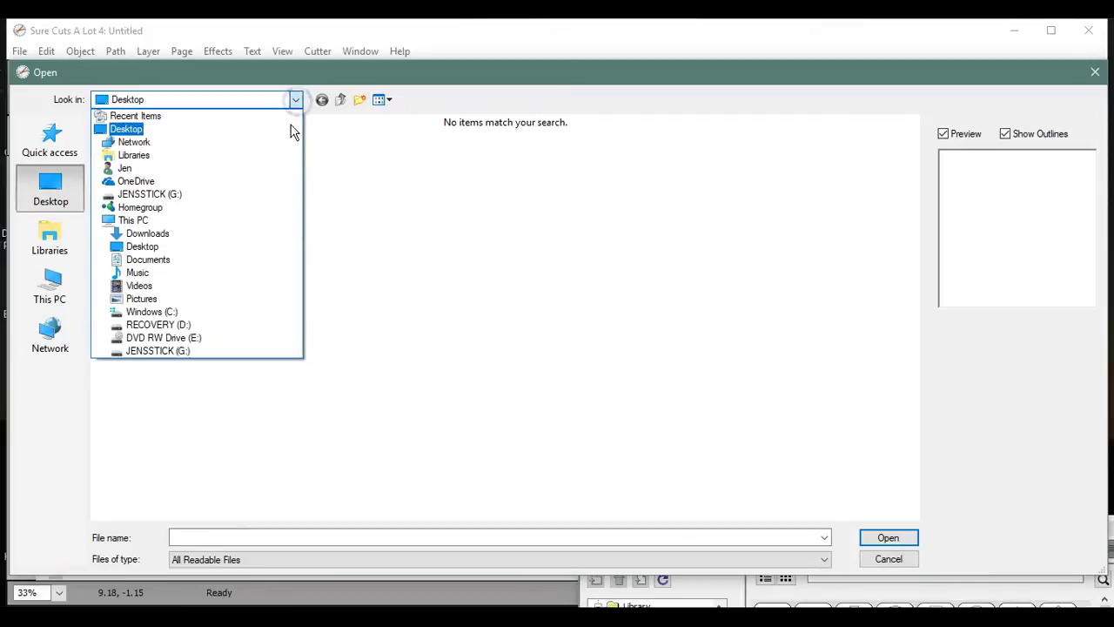
pyautogui.click(255, 268)
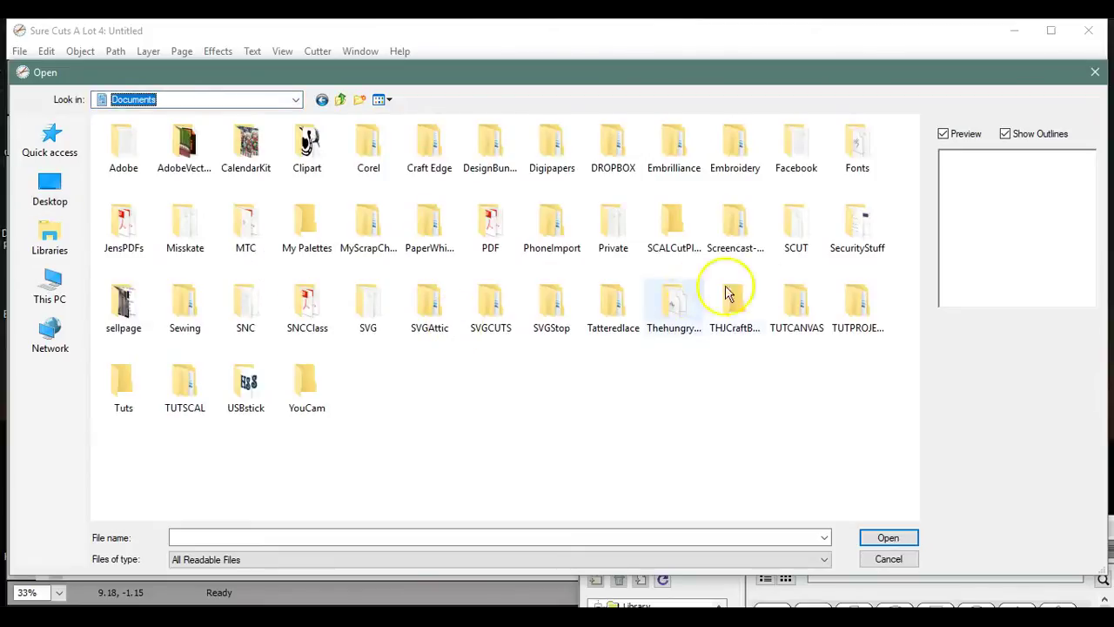
# - Browse from THJCraftBundles through The Huge Holiday Craft Bundle, 3. Graphics and 2. Compiled Graphics into the SVG folder
pyautogui.doubleClick(729, 306)
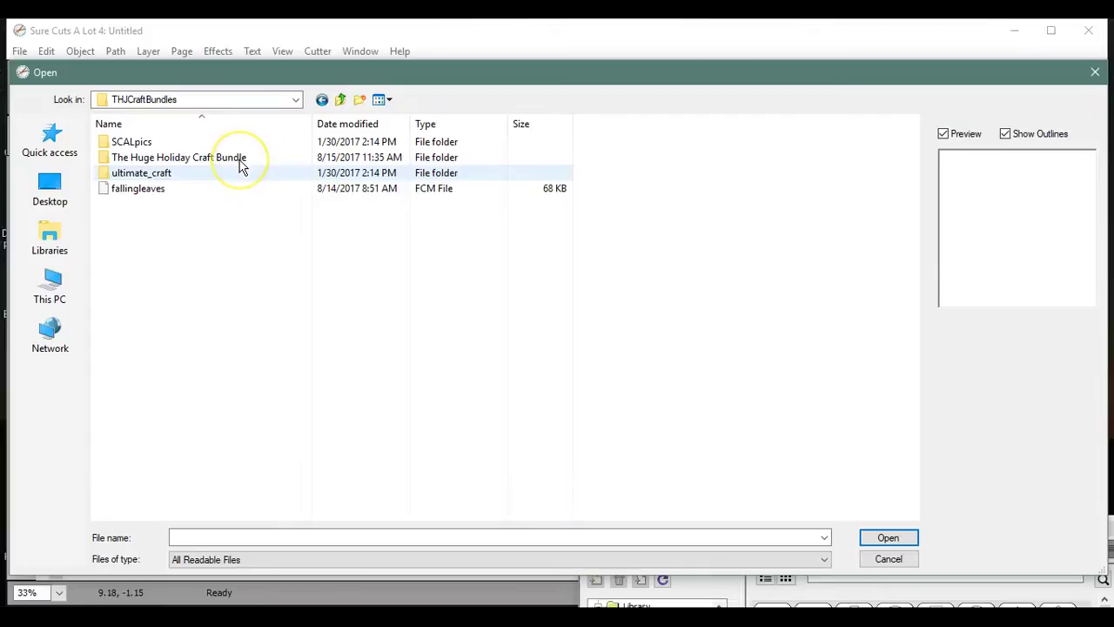
pyautogui.doubleClick(240, 160)
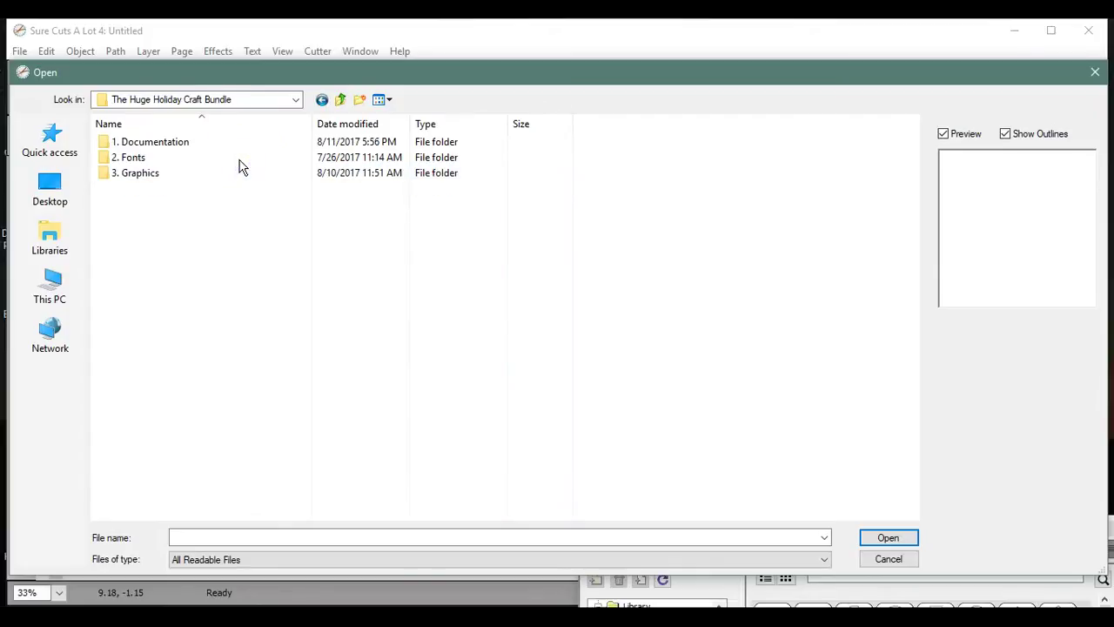
pyautogui.doubleClick(235, 174)
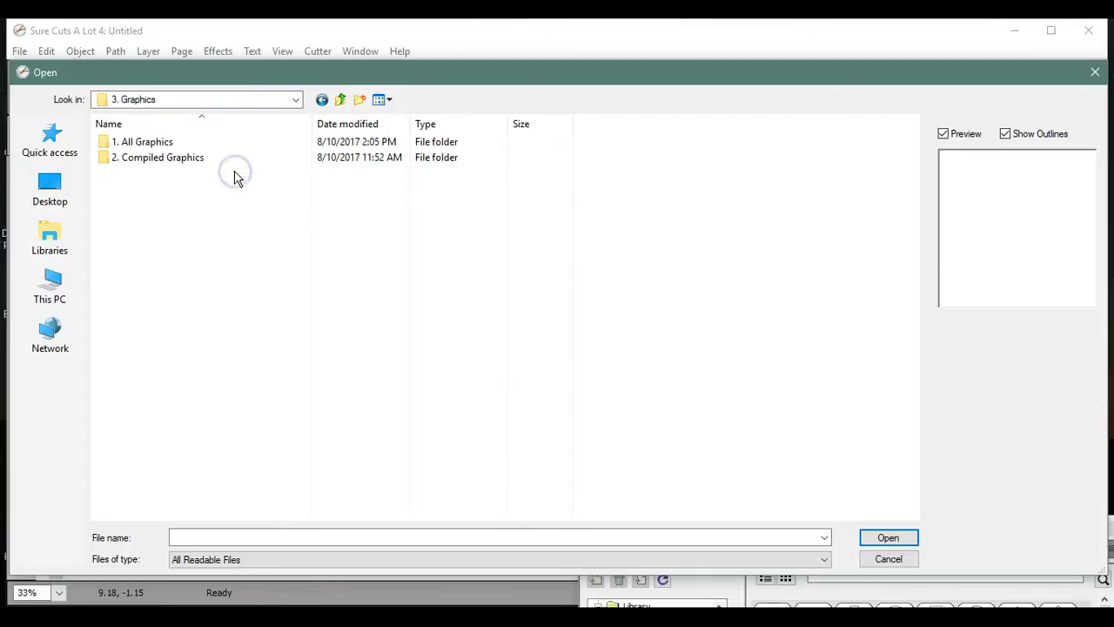
pyautogui.click(232, 165)
pyautogui.doubleClick(232, 165)
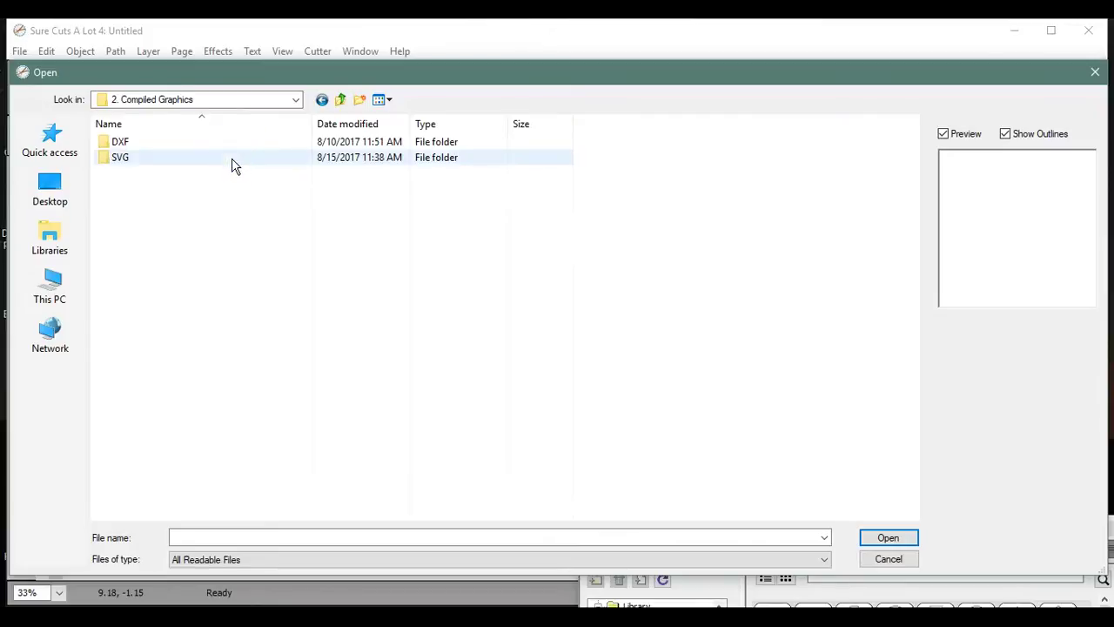
pyautogui.click(232, 164)
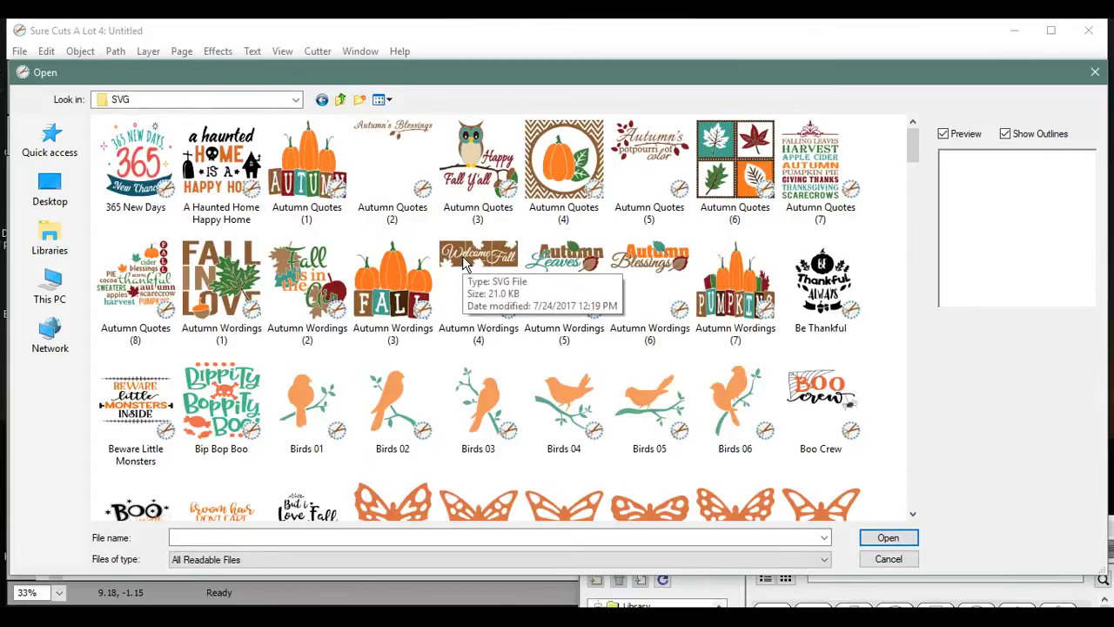
# - Find The Fox (1) in the SVG folder and import it onto the page
pyautogui.click(451, 259)
pyautogui.click(912, 139)
pyautogui.moveTo(913, 142); pyautogui.dragTo(908, 407)
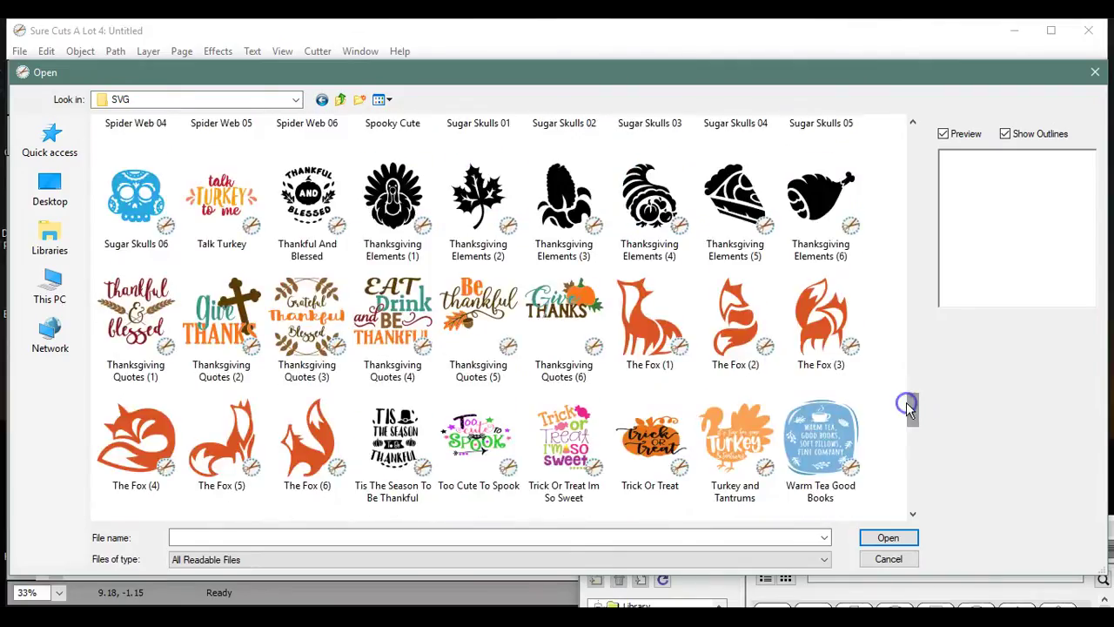
pyautogui.click(645, 347)
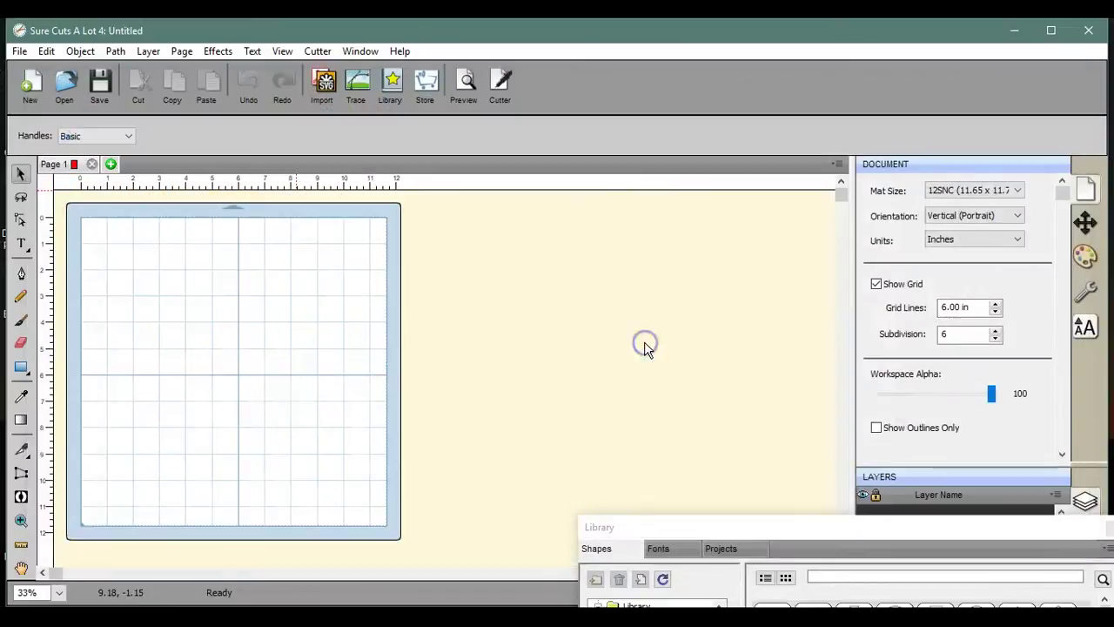
# - Import The Fox (2) from the same SVG folder onto the page
pyautogui.click(324, 85)
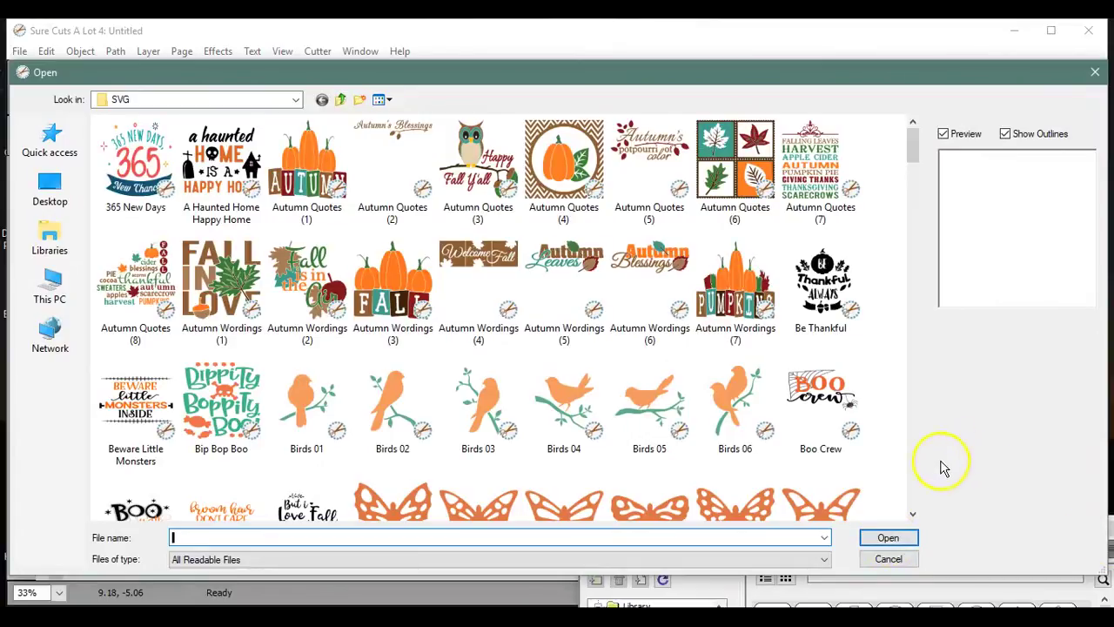
pyautogui.scroll(-3, 916, 467)
pyautogui.scroll(-15, 915, 467)
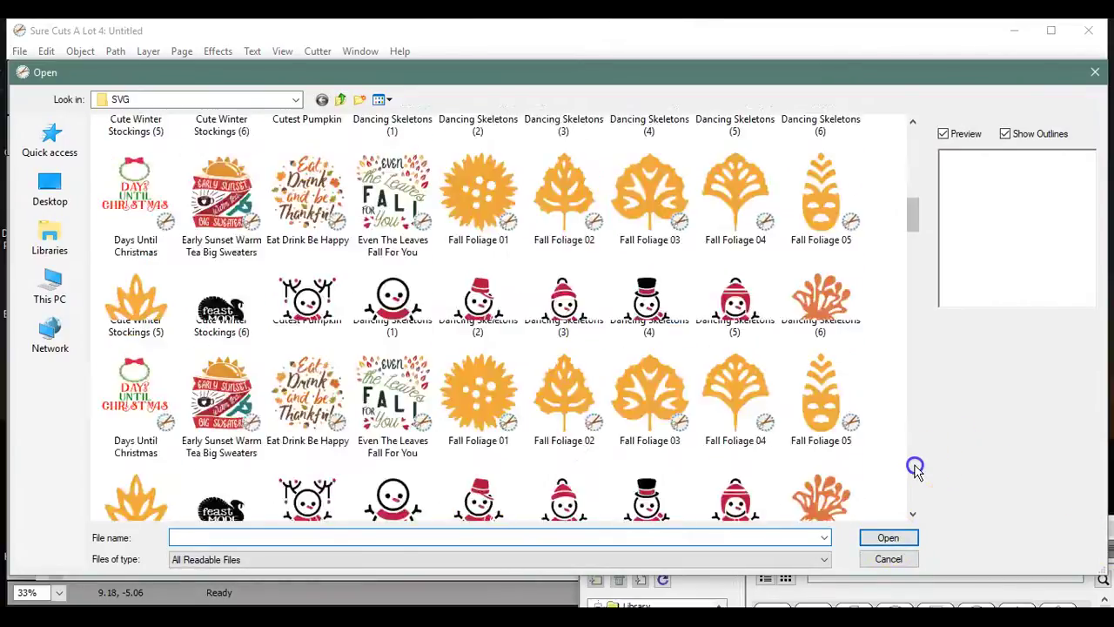
pyautogui.click(916, 468)
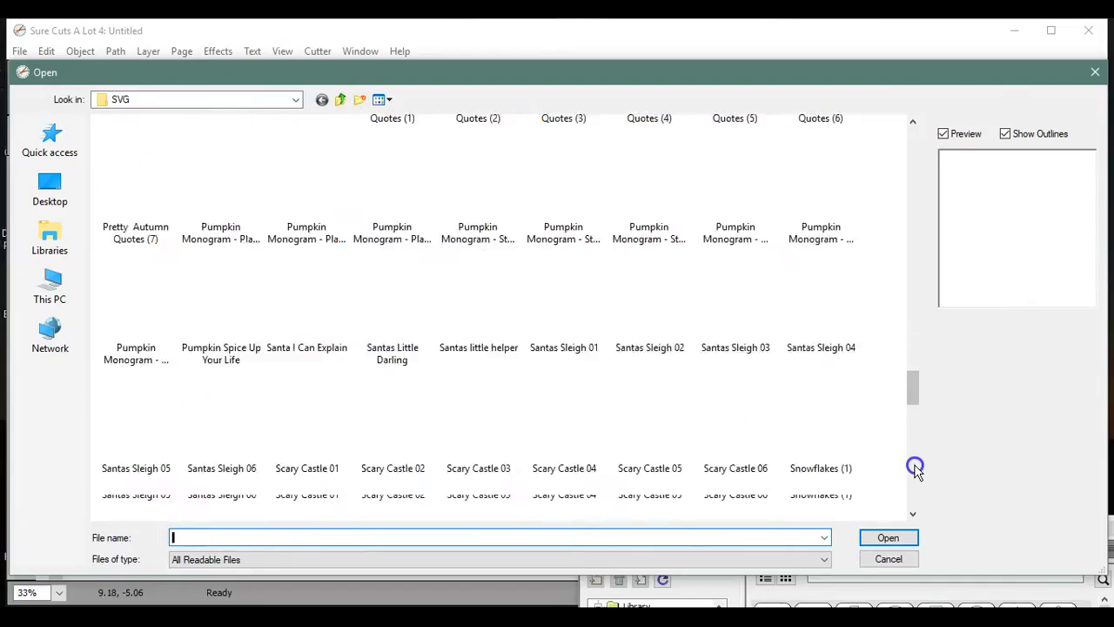
pyautogui.moveTo(914, 457); pyautogui.dragTo(913, 410)
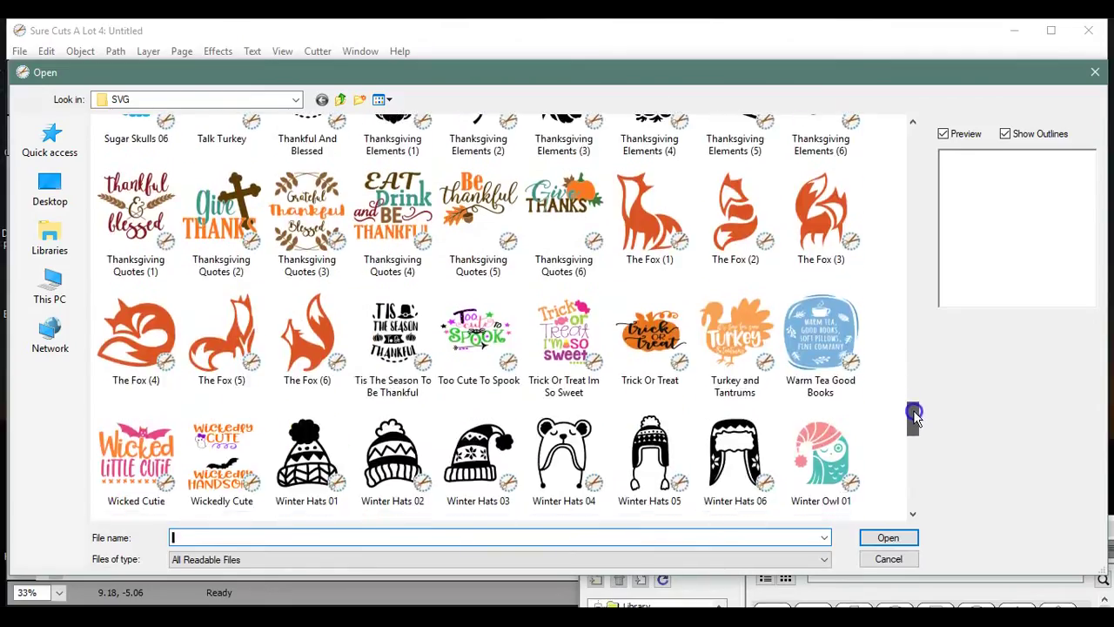
pyautogui.doubleClick(736, 235)
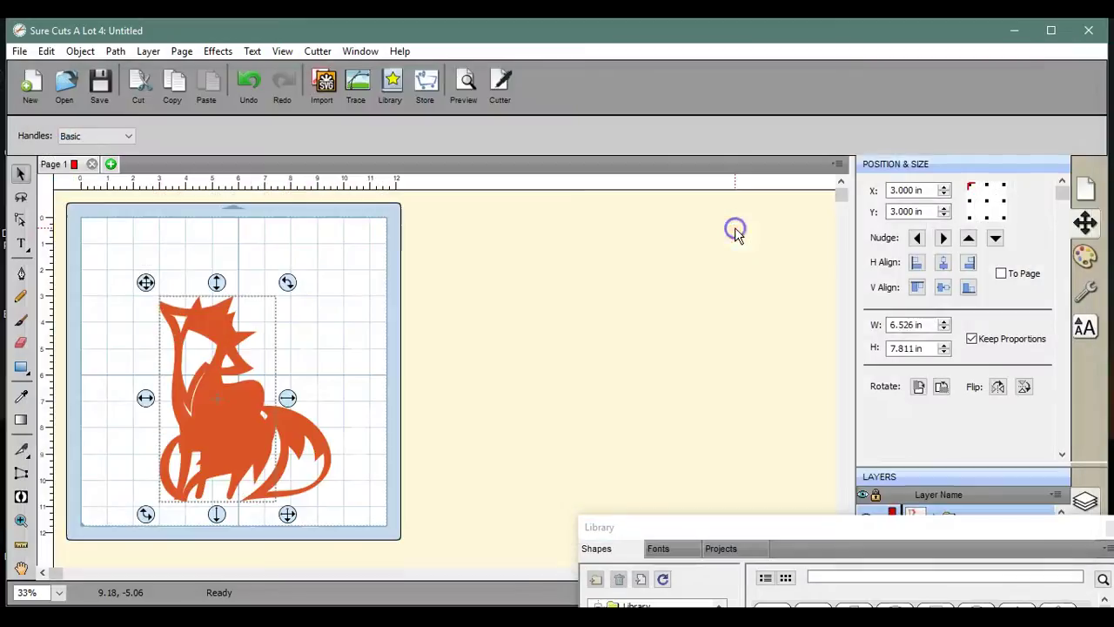
# - Import The Fox (3) from the SVG folder as a further shape on the page
pyautogui.click(323, 87)
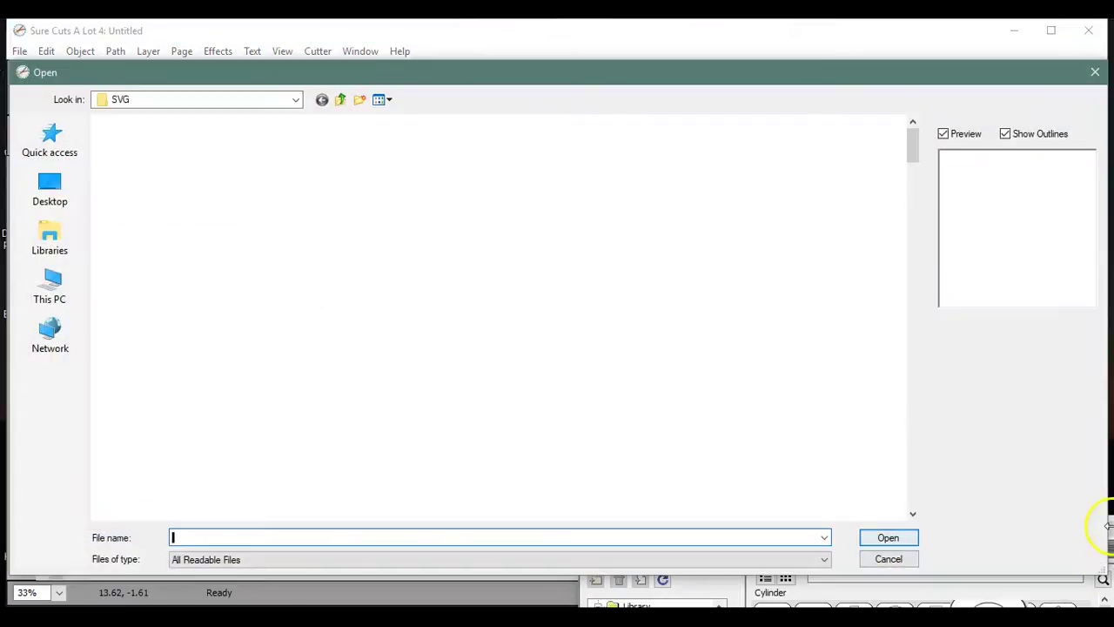
pyautogui.scroll(-15, 908, 462)
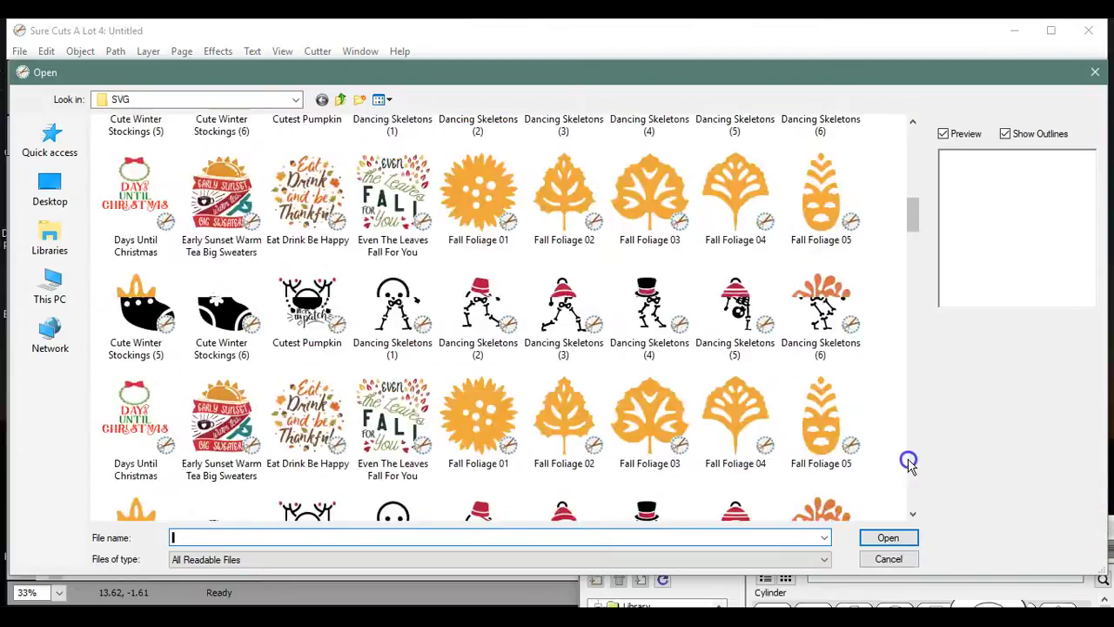
pyautogui.scroll(-15, 909, 462)
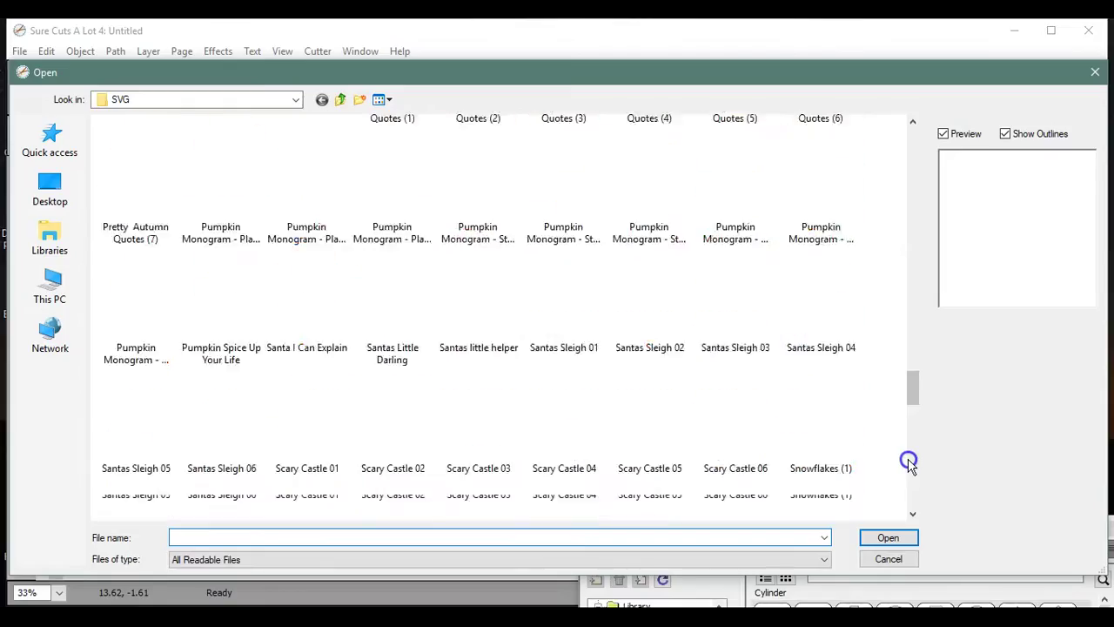
pyautogui.scroll(-10, 908, 462)
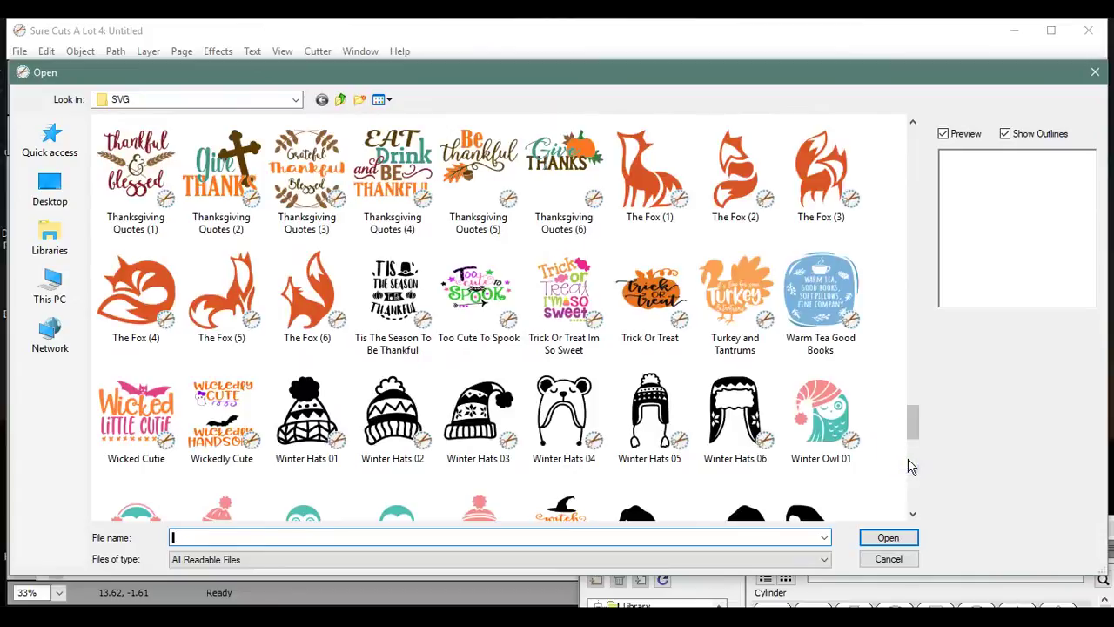
pyautogui.doubleClick(822, 174)
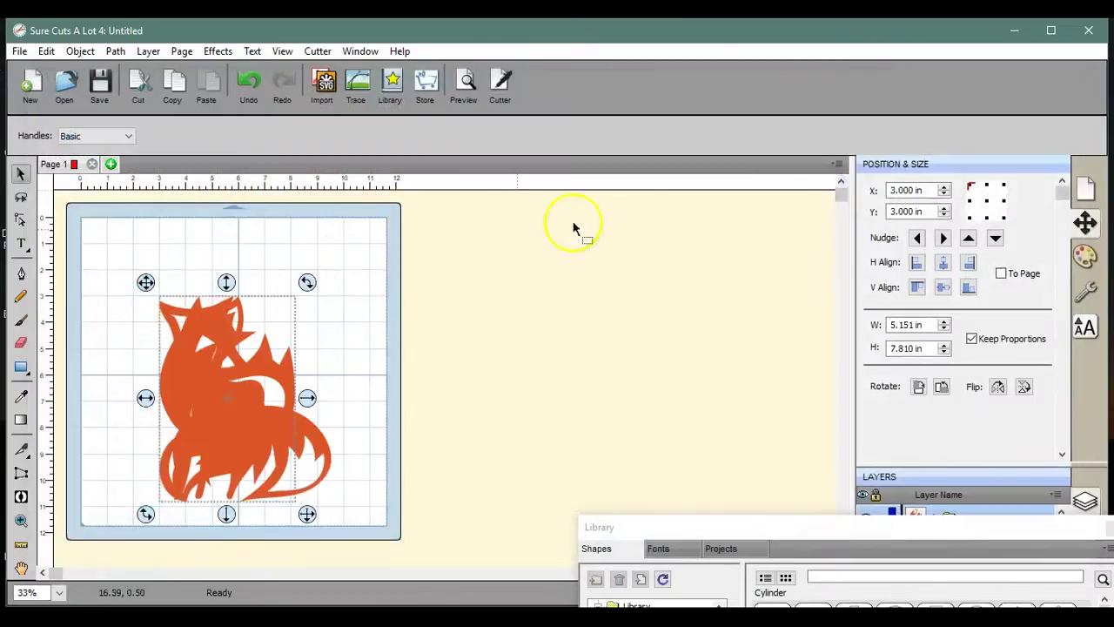
# - Add the curled-up fox, The Fox (4), to the page from the SVG folder
pyautogui.click(324, 103)
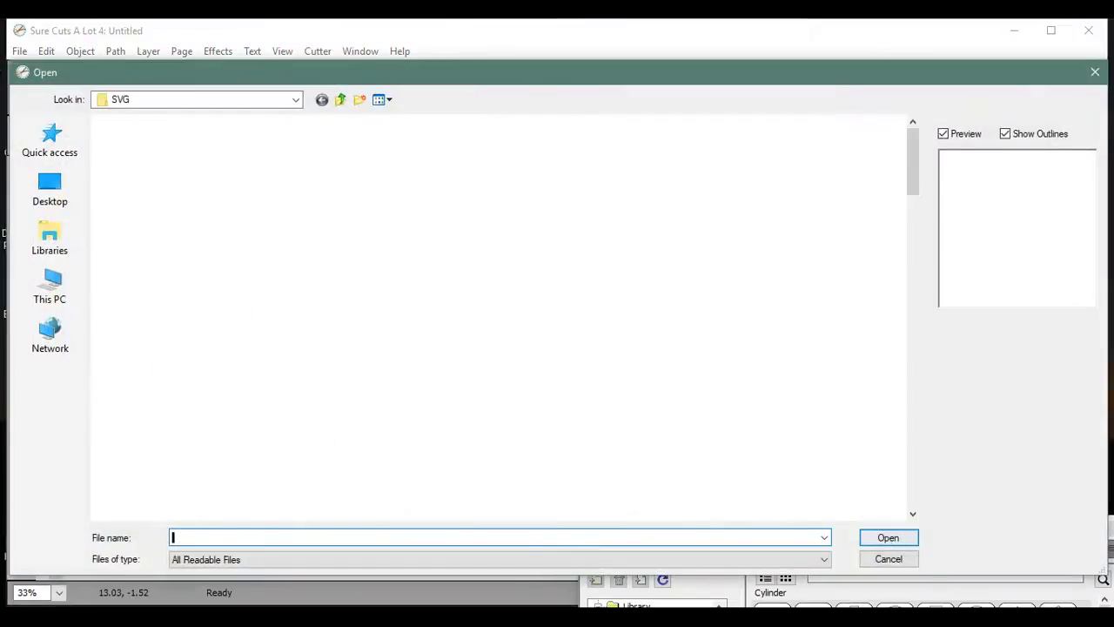
pyautogui.scroll(-10, 914, 487)
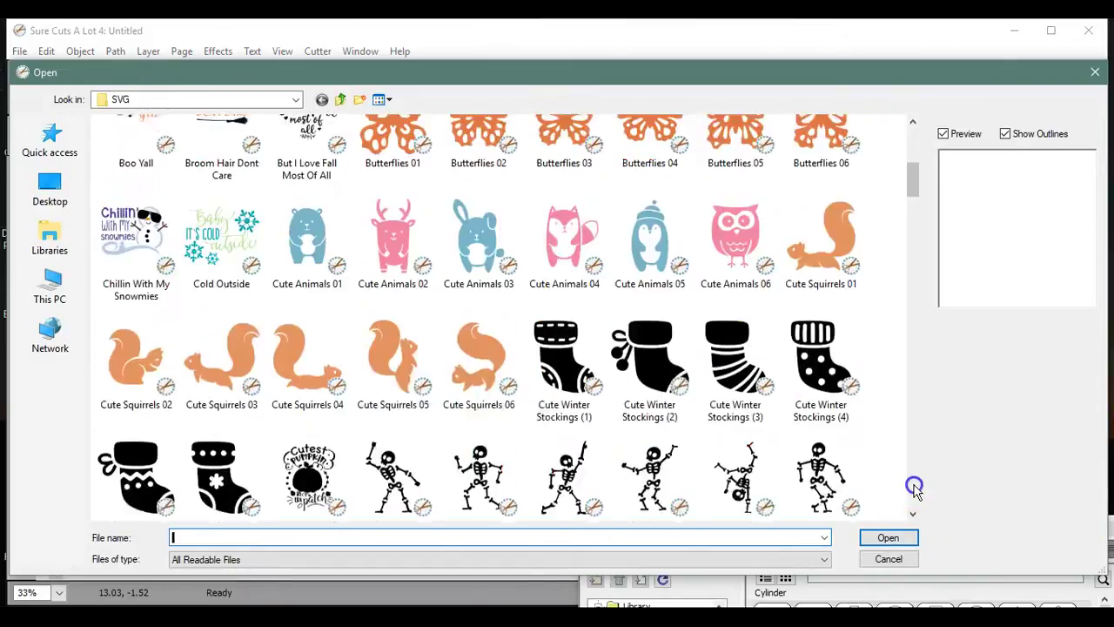
pyautogui.scroll(-15, 914, 487)
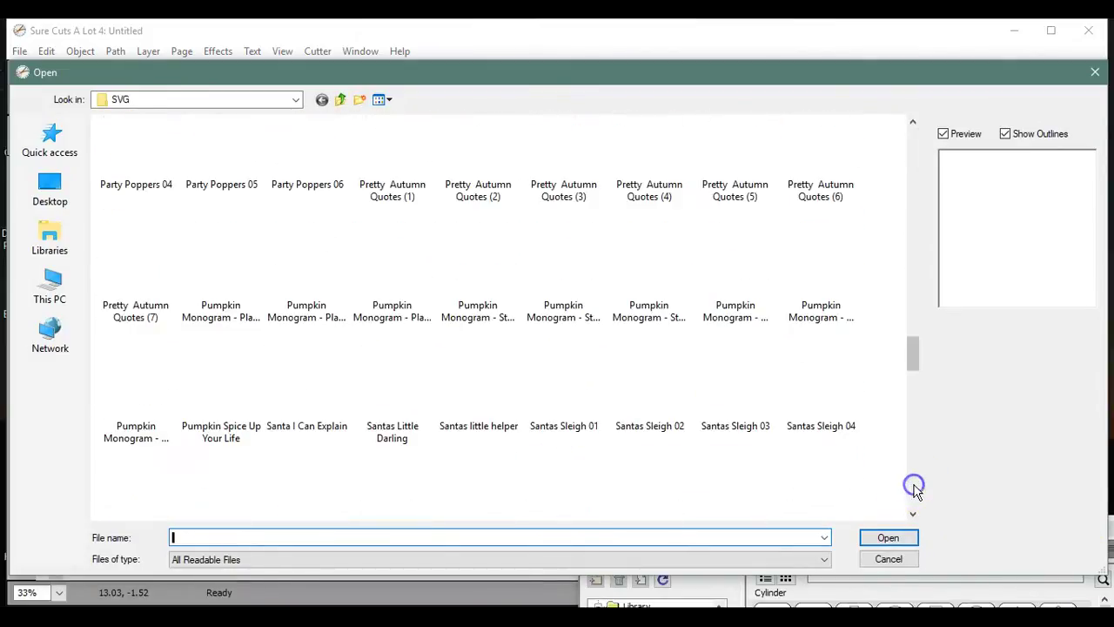
pyautogui.scroll(-10, 914, 487)
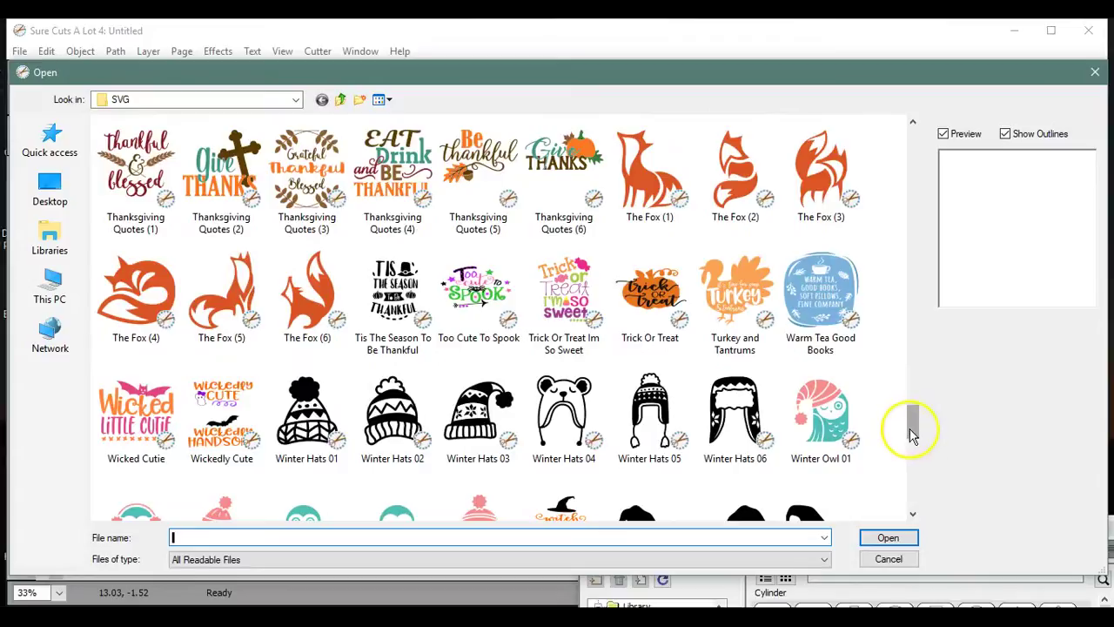
pyautogui.doubleClick(132, 300)
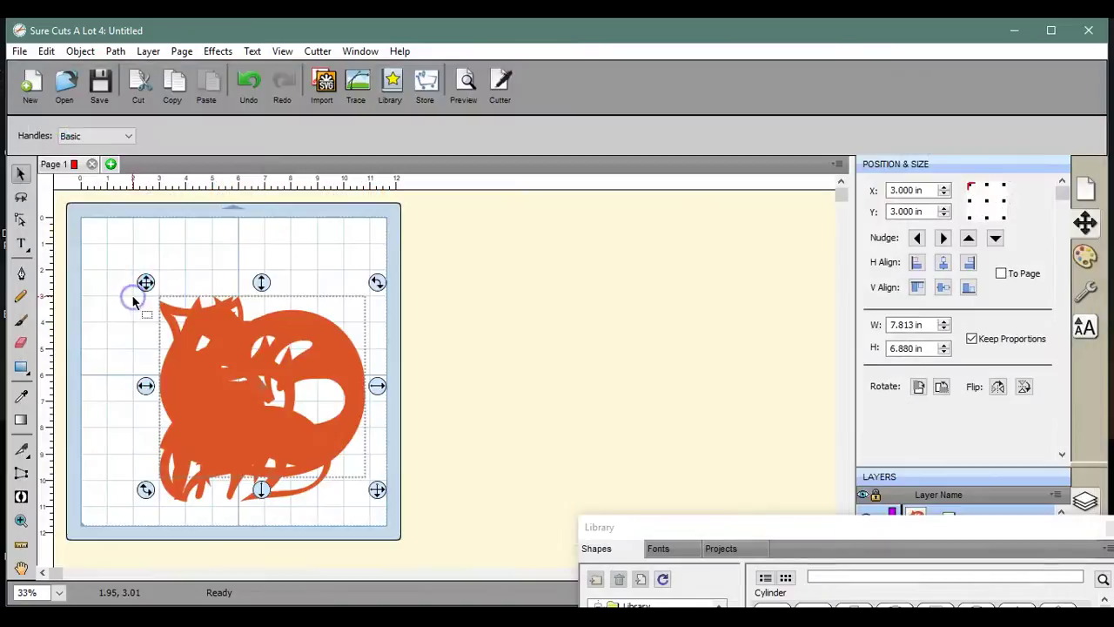
# - Separate the four stacked foxes, placing The Fox (3) on the upper part of the mat and the other three beside the mat
pyautogui.moveTo(304, 370); pyautogui.dragTo(443, 288)
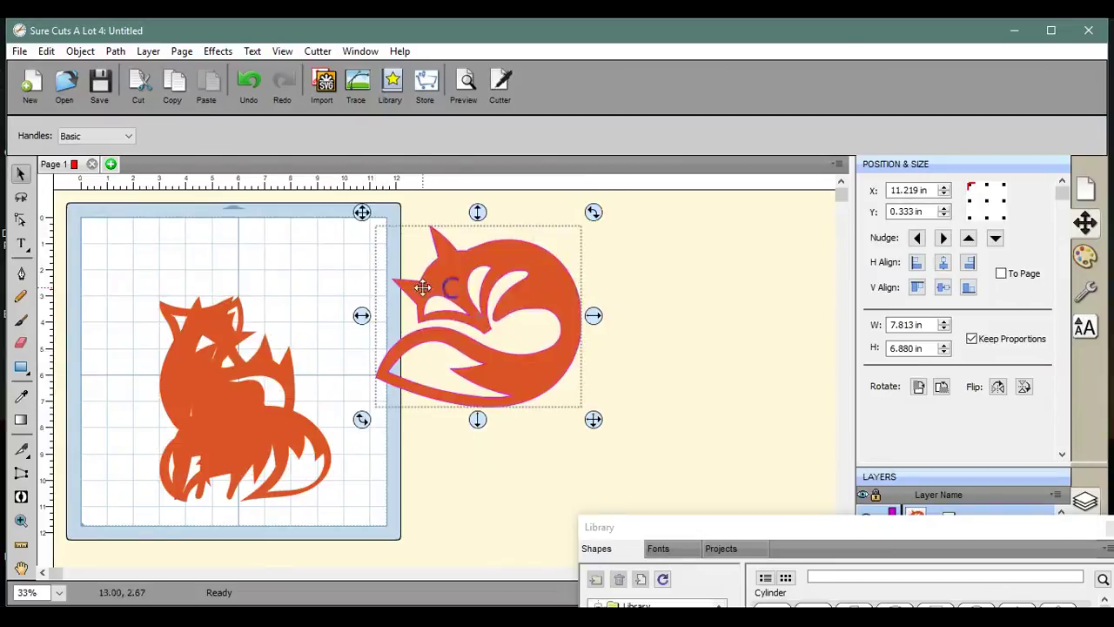
pyautogui.moveTo(214, 402); pyautogui.dragTo(480, 512)
pyautogui.moveTo(226, 432); pyautogui.dragTo(194, 356)
pyautogui.moveTo(274, 438); pyautogui.dragTo(595, 479)
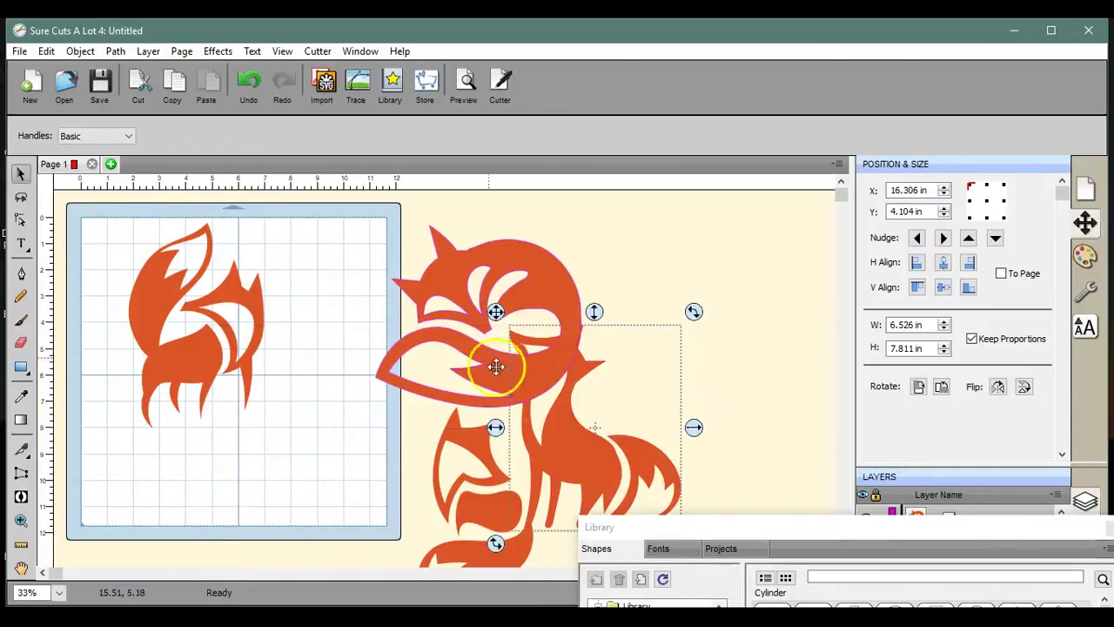
# - Move the curled-up fox to the mat's lower edge, at about X 1.81 in, Y 7.68 in
pyautogui.moveTo(481, 356); pyautogui.dragTo(233, 549)
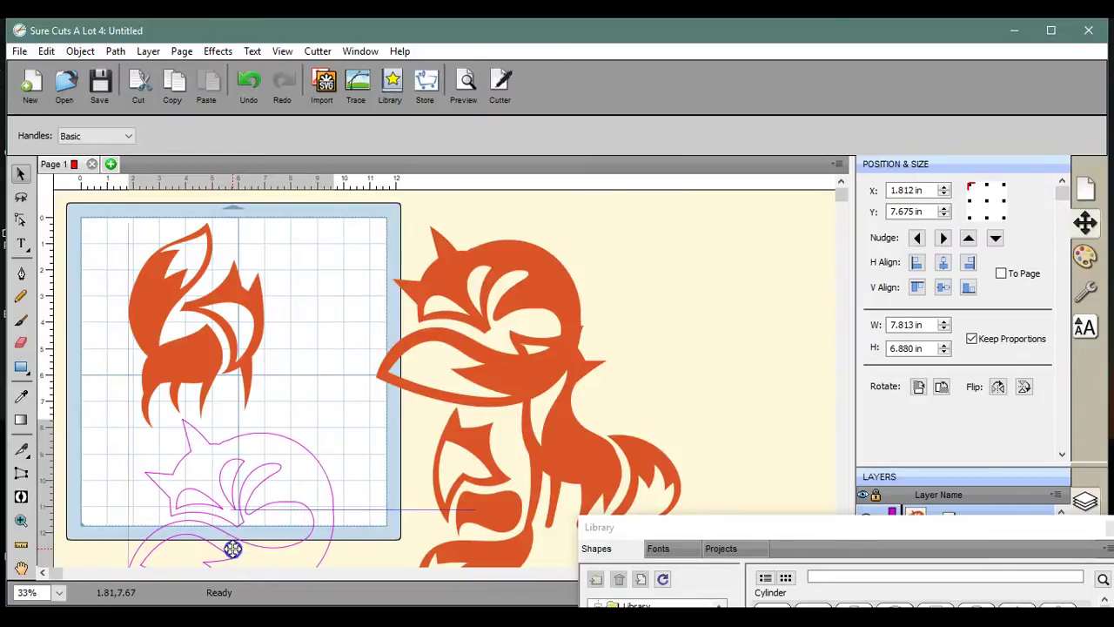
pyautogui.moveTo(232, 548)
pyautogui.mouseDown()
pyautogui.moveTo(221, 548)
pyautogui.moveTo(232, 549)
pyautogui.mouseUp()
pyautogui.moveTo(233, 549); pyautogui.dragTo(233, 549)
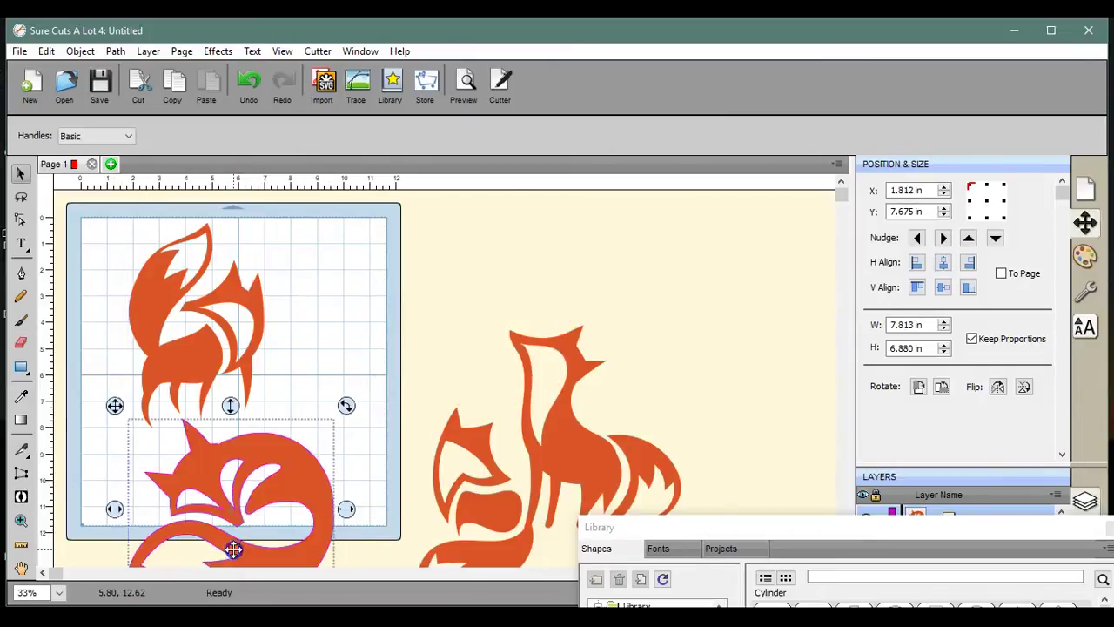
# - Move the wrapped-tail fox to about X 9.95 in, Y 0.21 in, and the long-necked sitting fox below it at about X 9.94 in, Y 8.02 in
pyautogui.moveTo(497, 515); pyautogui.dragTo(424, 332)
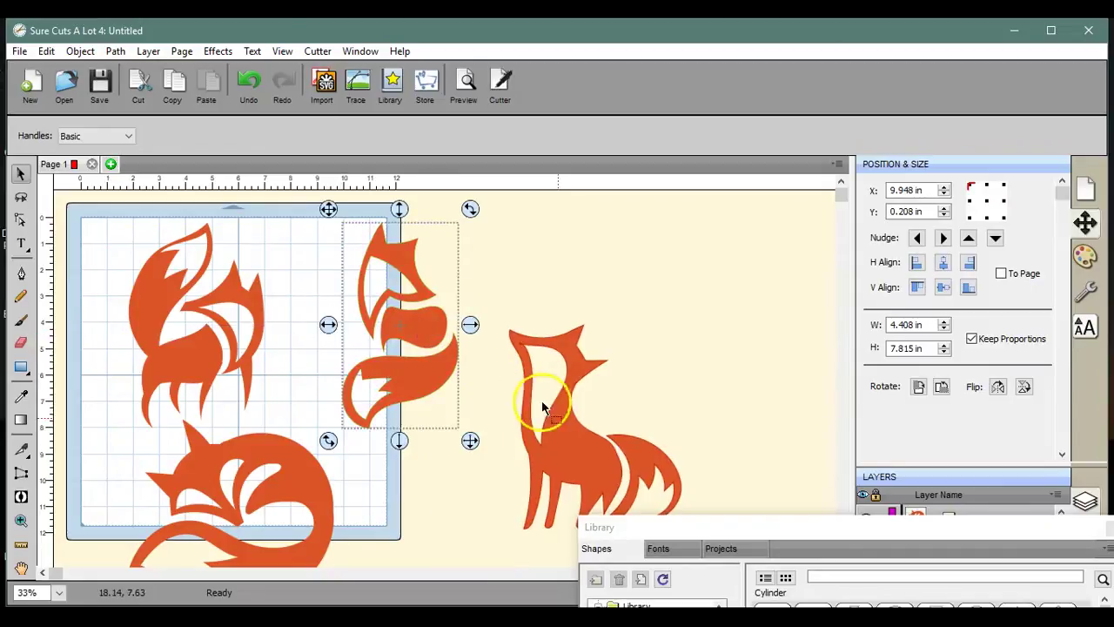
pyautogui.moveTo(580, 441); pyautogui.dragTo(415, 549)
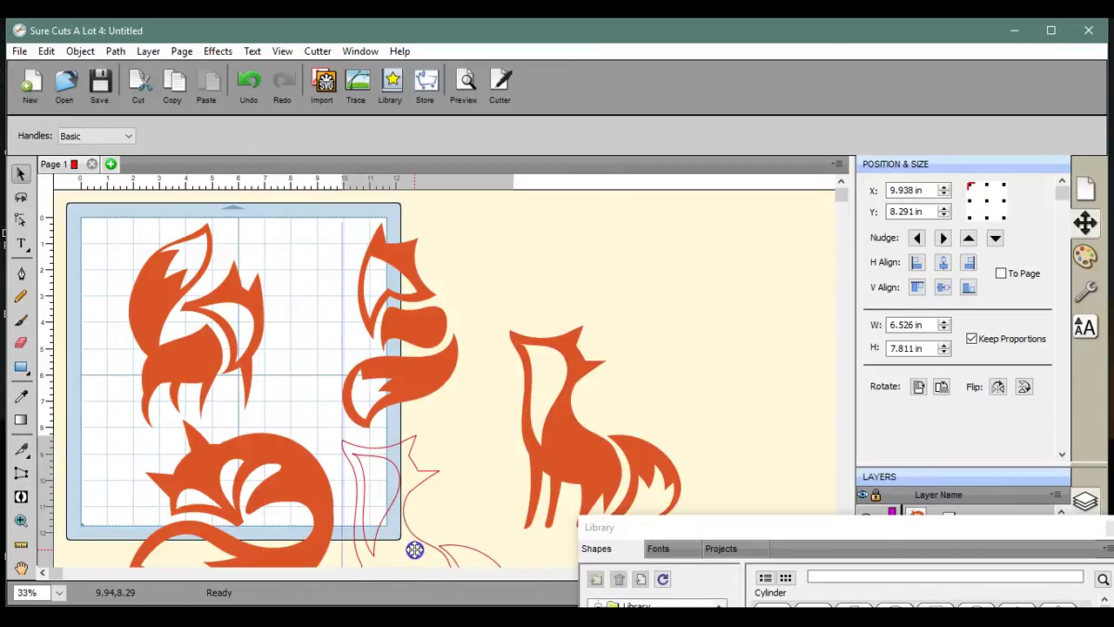
pyautogui.moveTo(414, 549); pyautogui.dragTo(415, 542)
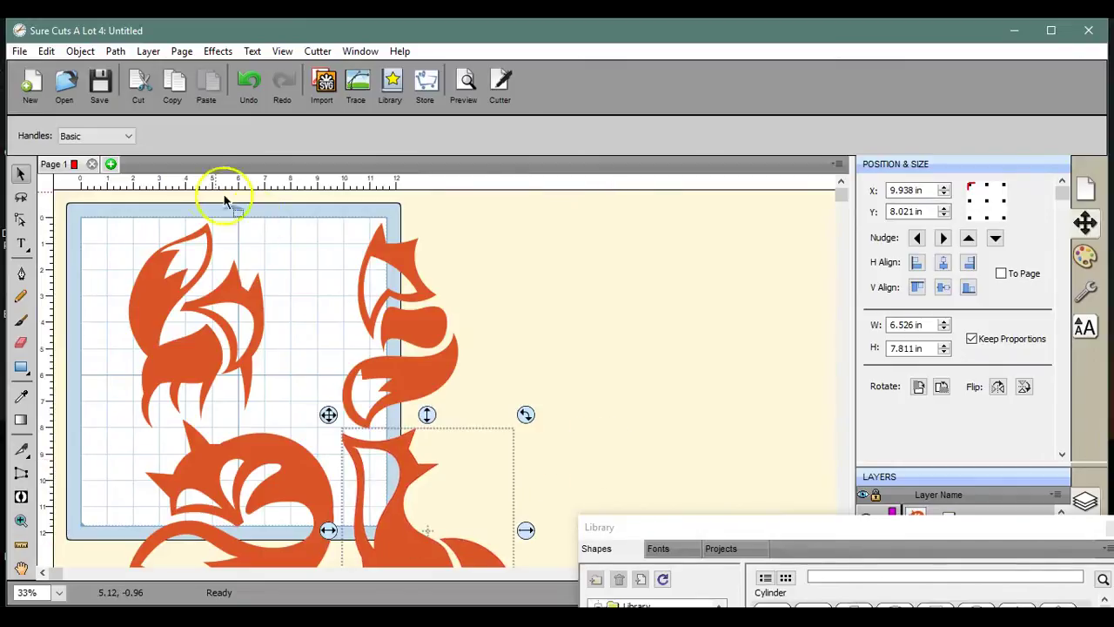
# - Select all four foxes and scale them together proportionally to a width of 10.900 in
pyautogui.click(47, 52)
pyautogui.click(70, 207)
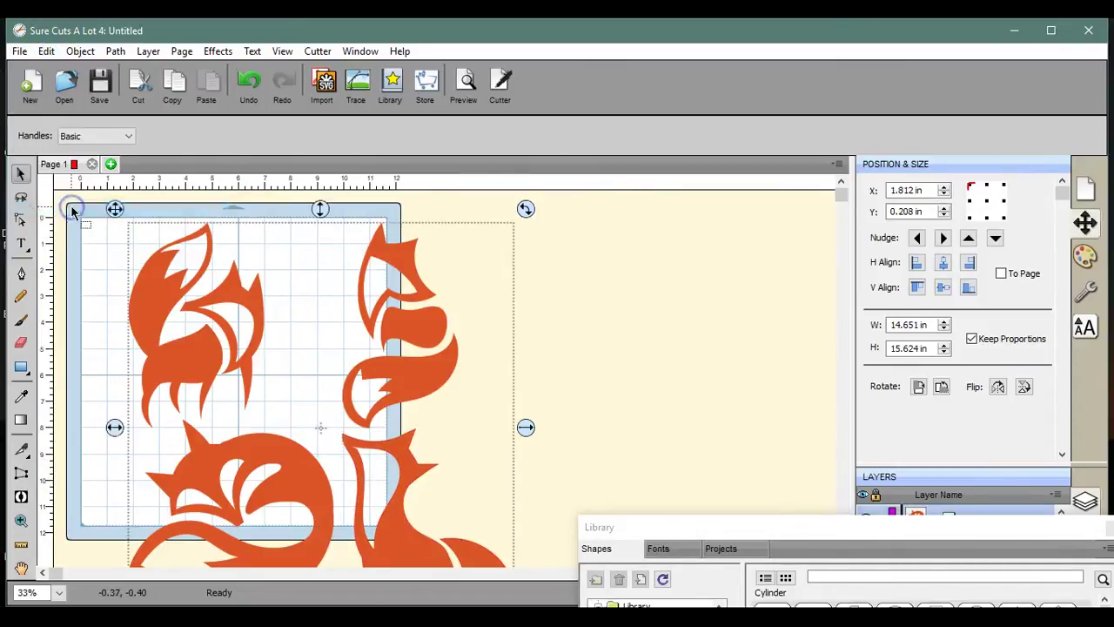
pyautogui.click(944, 329)
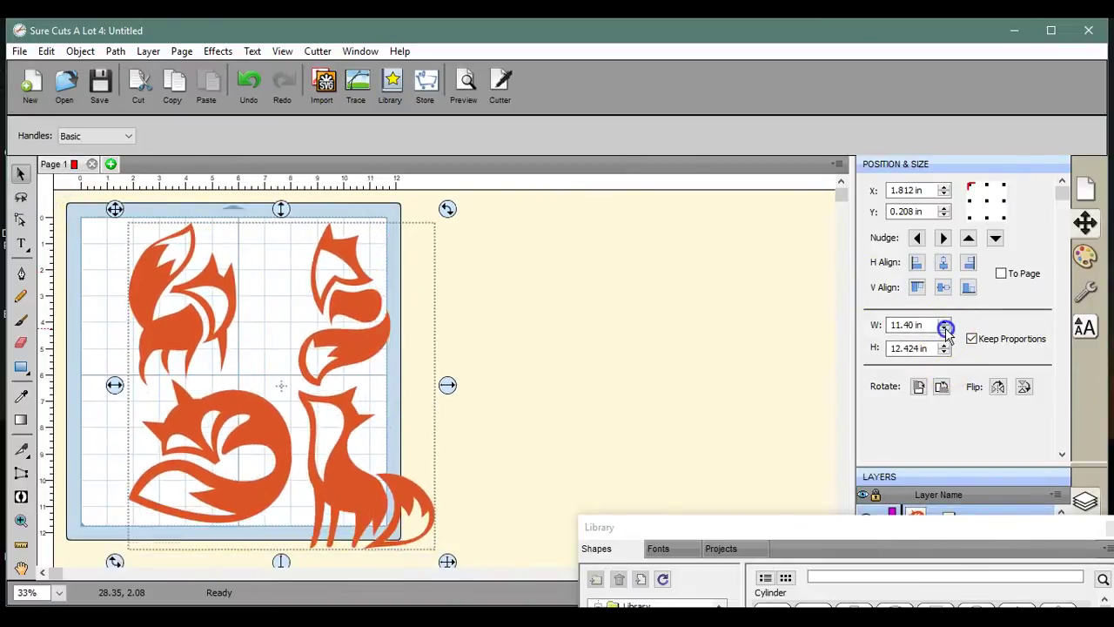
pyautogui.click(944, 329)
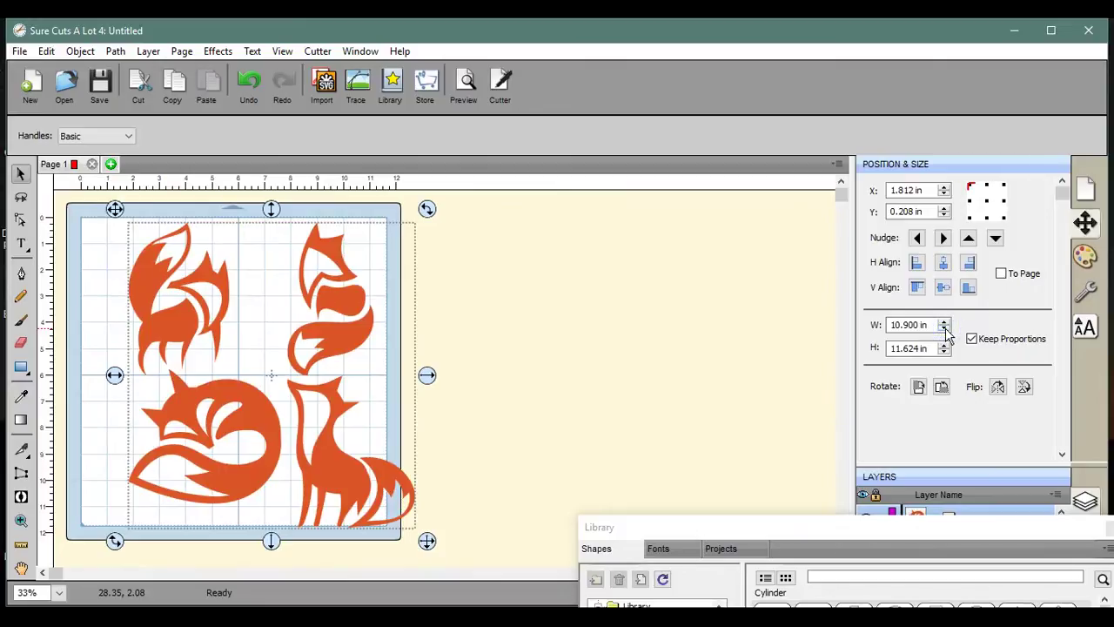
# - Move the four foxes to about X 0.11 in, Y 0.08 in, and stretch them horizontally to about 11.46 in wide
pyautogui.click(945, 264)
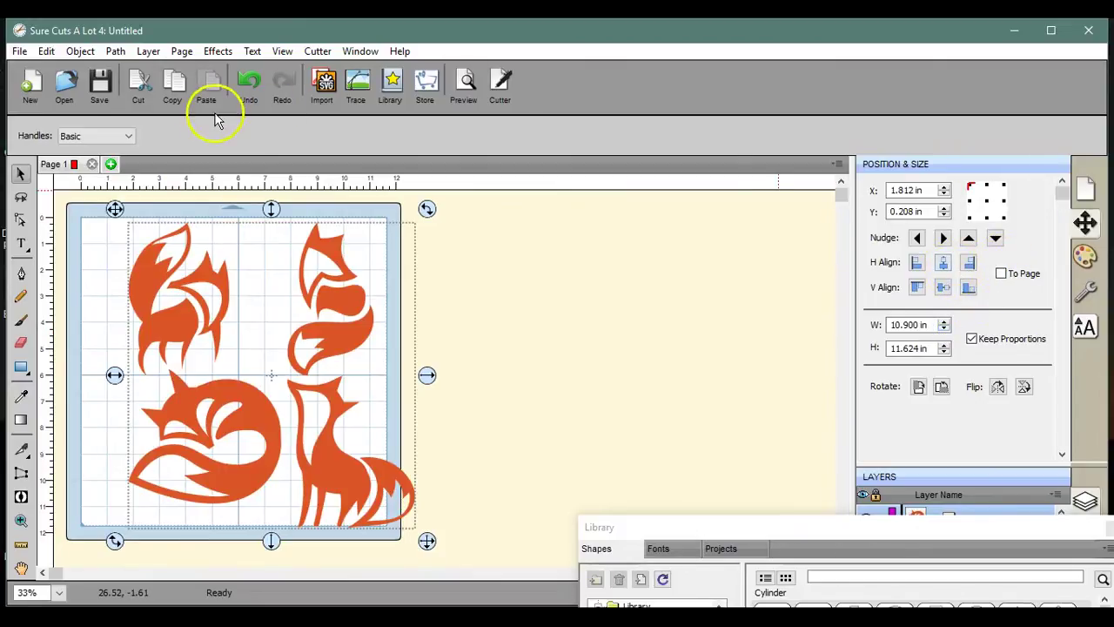
pyautogui.moveTo(114, 209); pyautogui.dragTo(70, 204)
pyautogui.moveTo(383, 370); pyautogui.dragTo(402, 376)
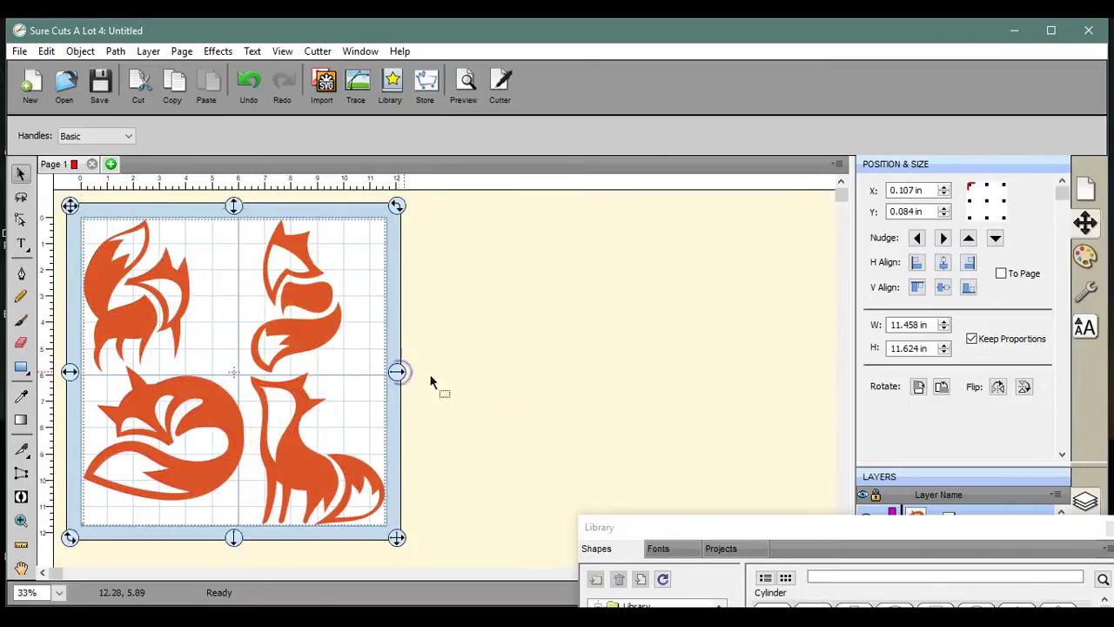
pyautogui.click(508, 397)
# - Stretch the wrapped-tail fox horizontally to about 4.54 in wide
pyautogui.click(311, 299)
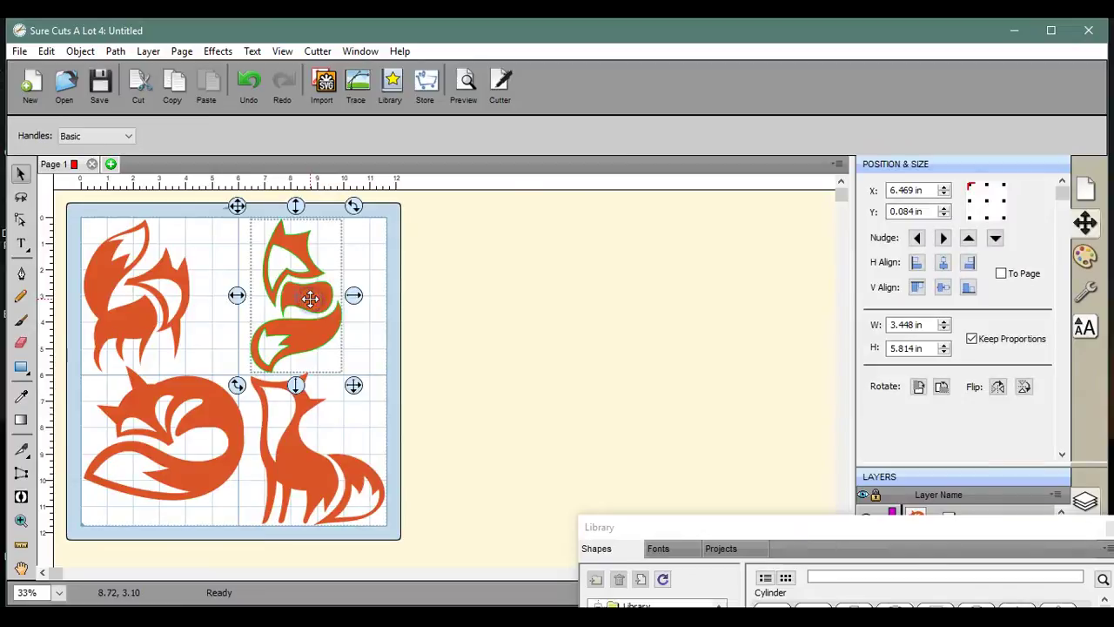
pyautogui.moveTo(351, 296); pyautogui.dragTo(383, 305)
pyautogui.click(241, 297)
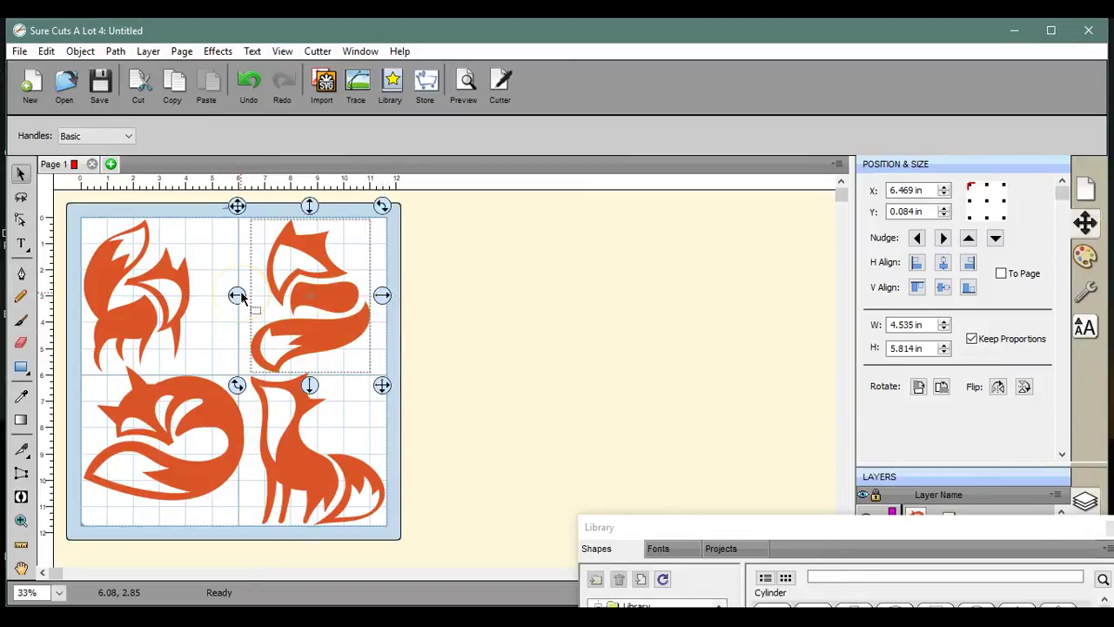
pyautogui.click(217, 219)
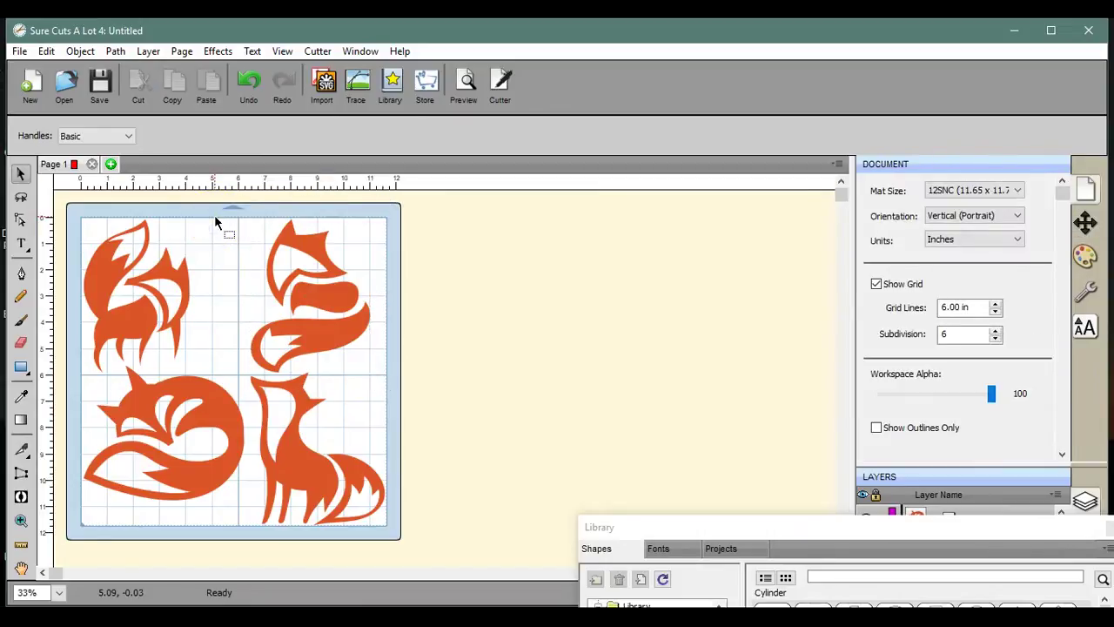
# - Stretch the curled-up fox vertically to a height of about 5.52 in
pyautogui.click(174, 462)
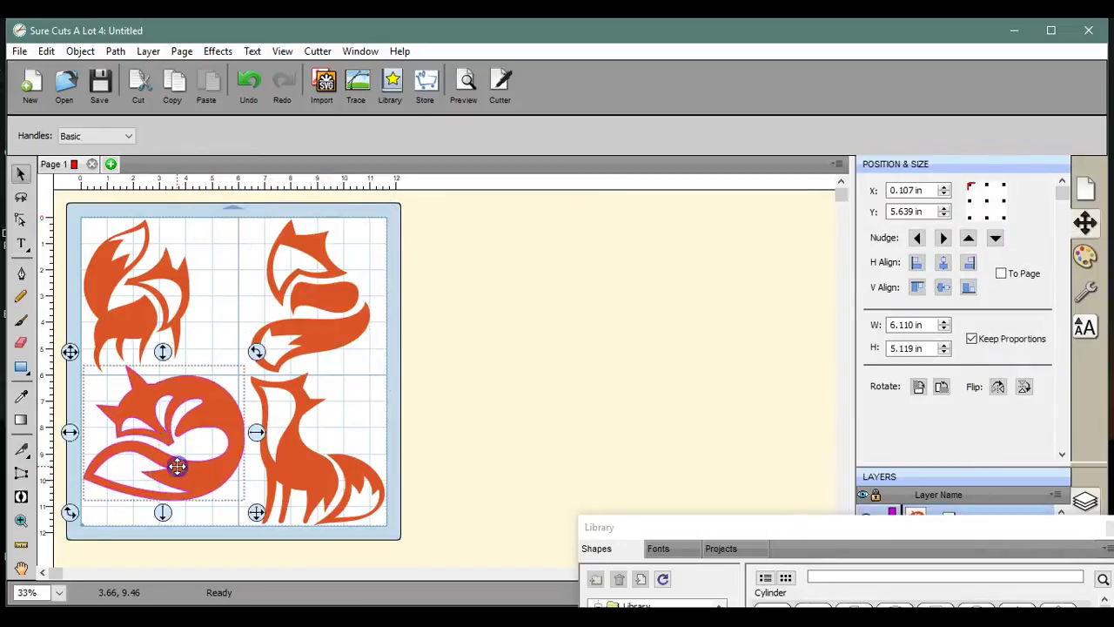
pyautogui.moveTo(168, 525)
pyautogui.mouseDown()
pyautogui.moveTo(163, 515)
pyautogui.moveTo(162, 530)
pyautogui.mouseUp()
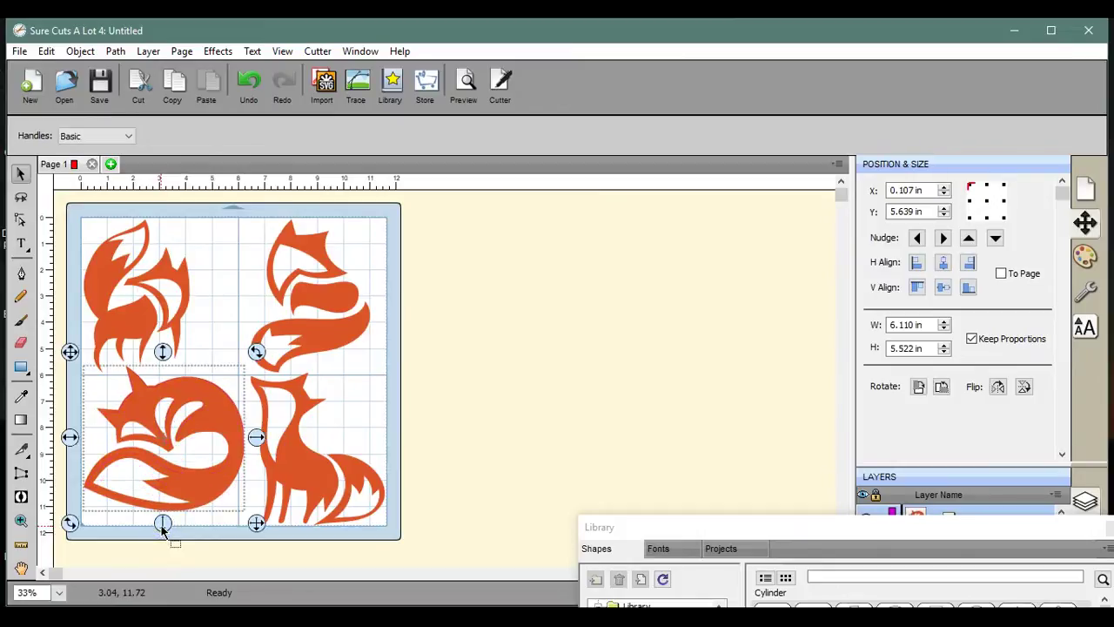
pyautogui.click(397, 488)
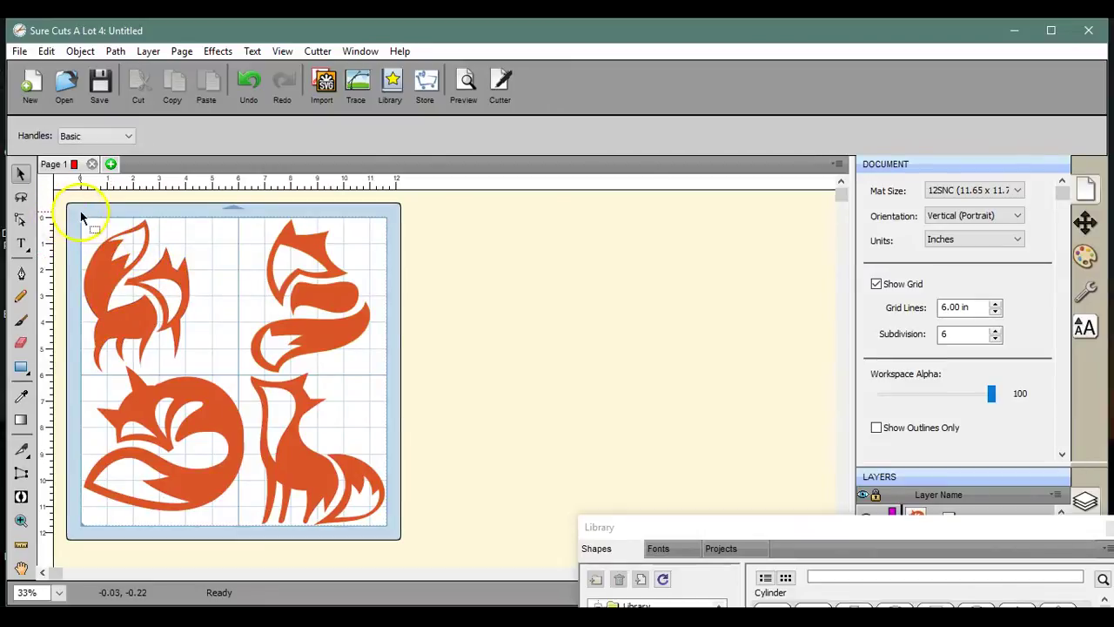
# - Select all four foxes on the mat and merge them into one object
pyautogui.moveTo(80, 211); pyautogui.dragTo(474, 533)
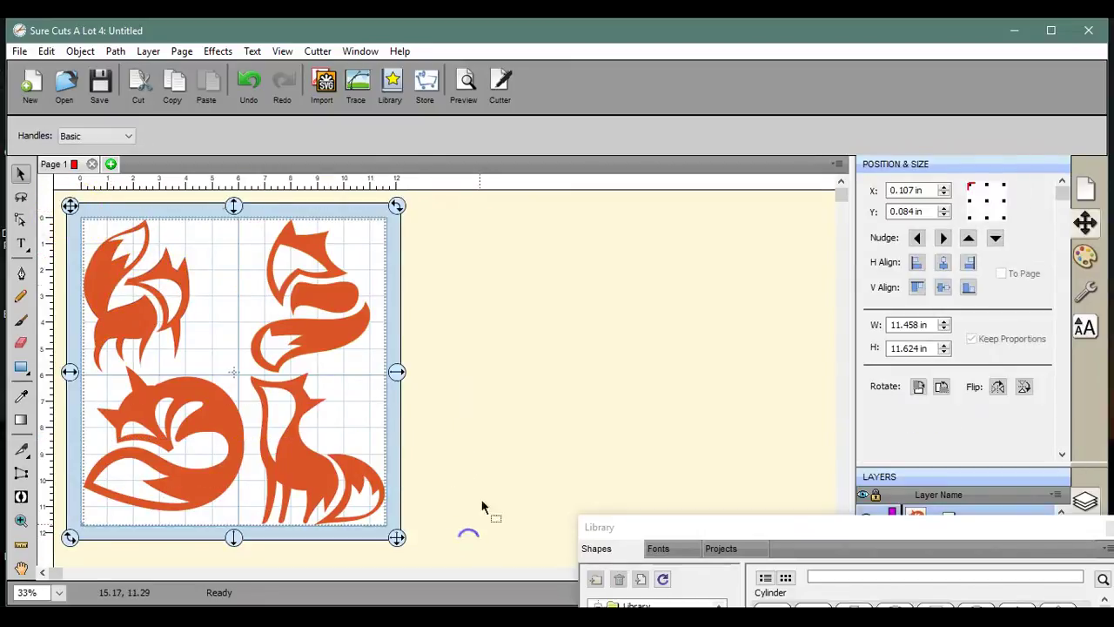
pyautogui.click(79, 50)
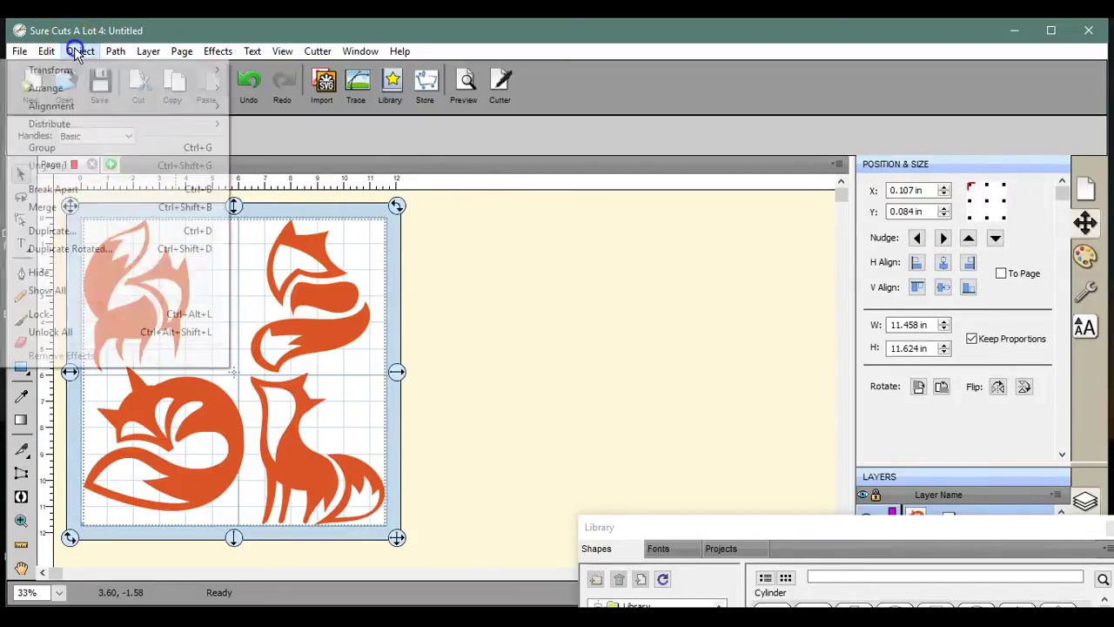
pyautogui.click(86, 208)
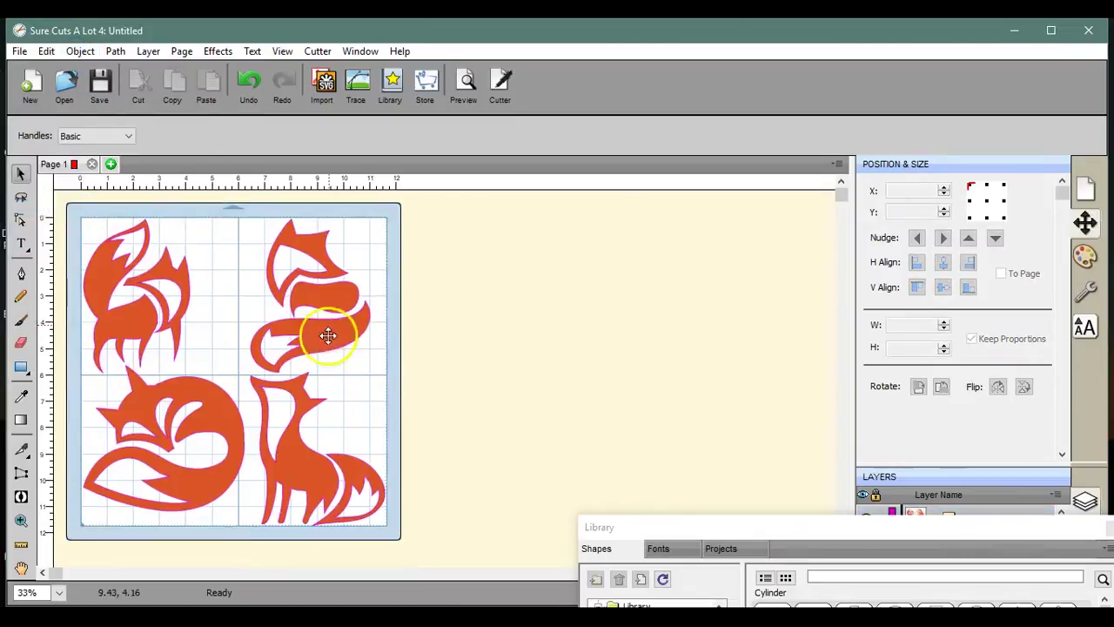
pyautogui.click(325, 346)
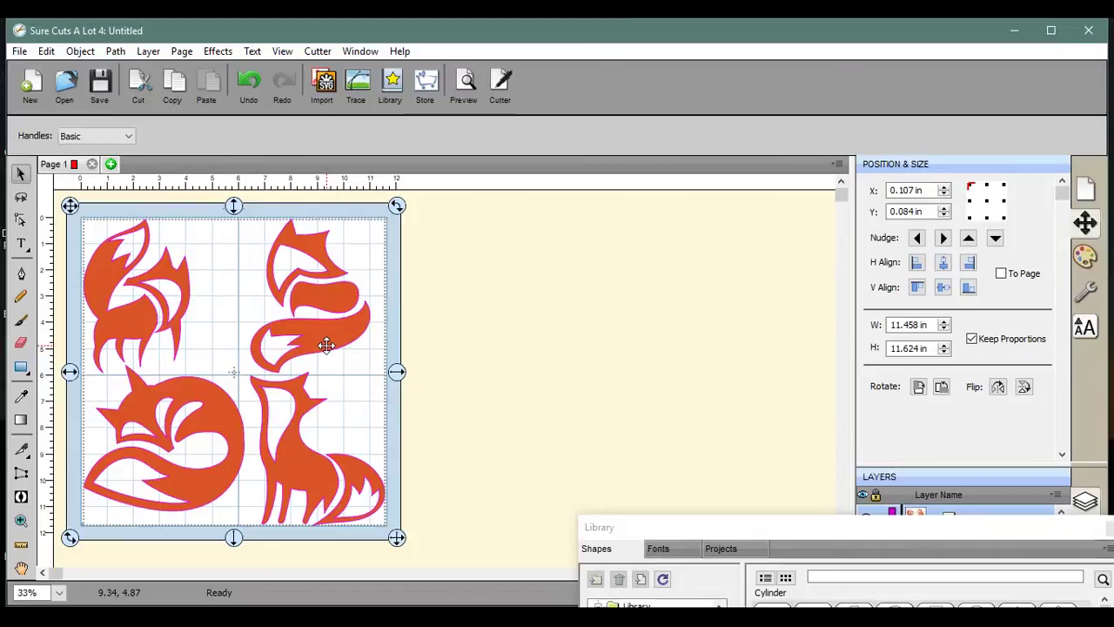
# - Shrink the merged fox design vertically to a height of about 11.56 in
pyautogui.click(234, 532)
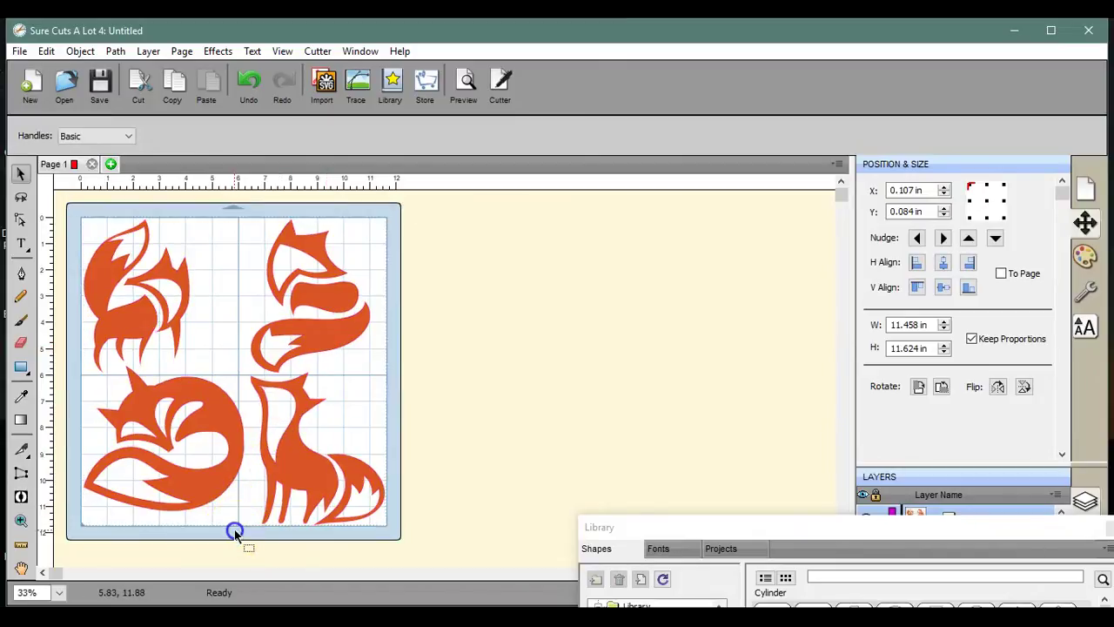
pyautogui.moveTo(234, 531); pyautogui.dragTo(234, 528)
pyautogui.click(406, 562)
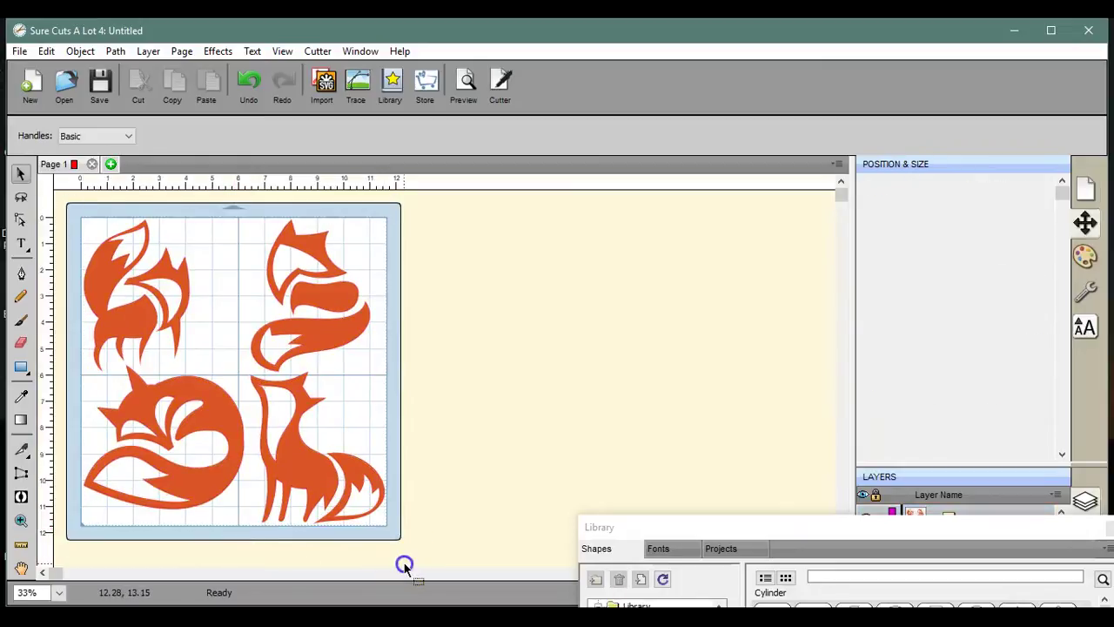
# - Check that the four merged foxes select as a single object
pyautogui.click(328, 336)
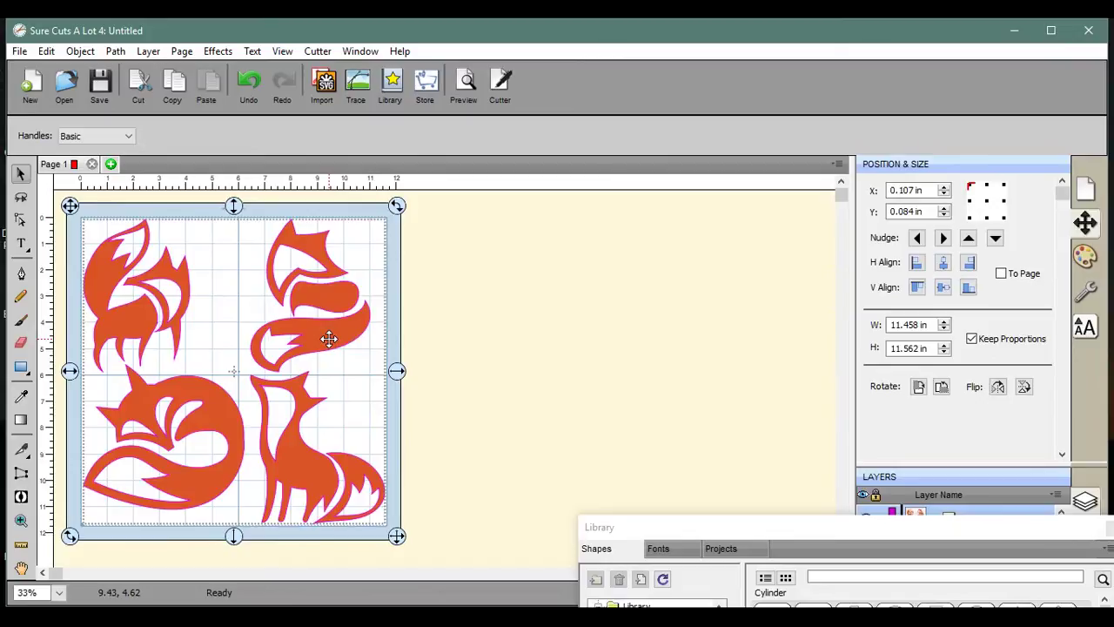
pyautogui.click(548, 300)
pyautogui.click(291, 318)
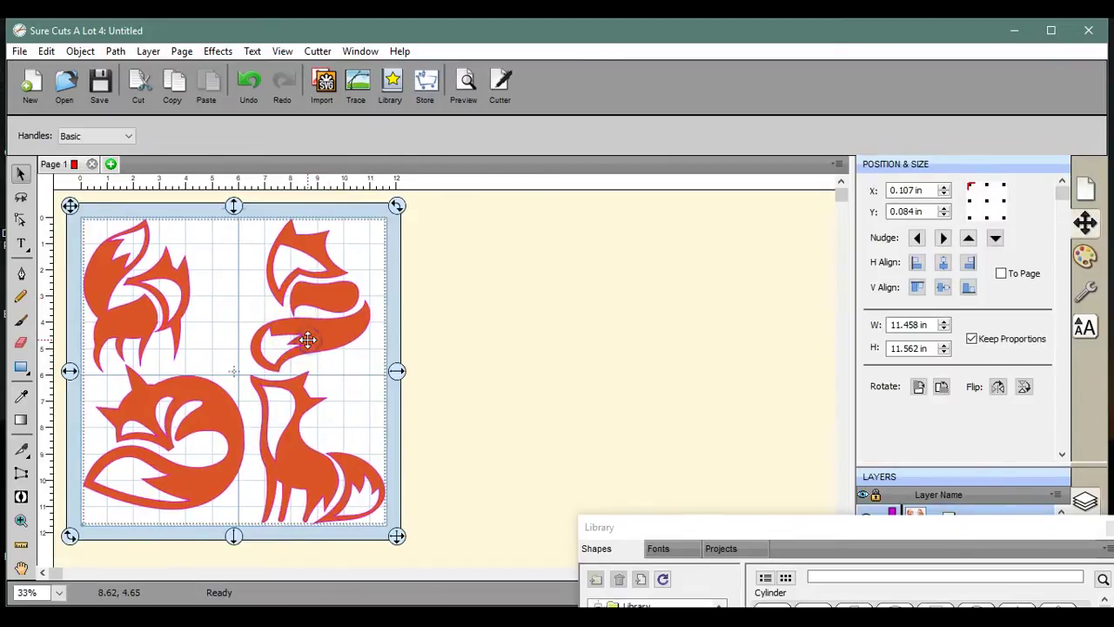
pyautogui.click(566, 288)
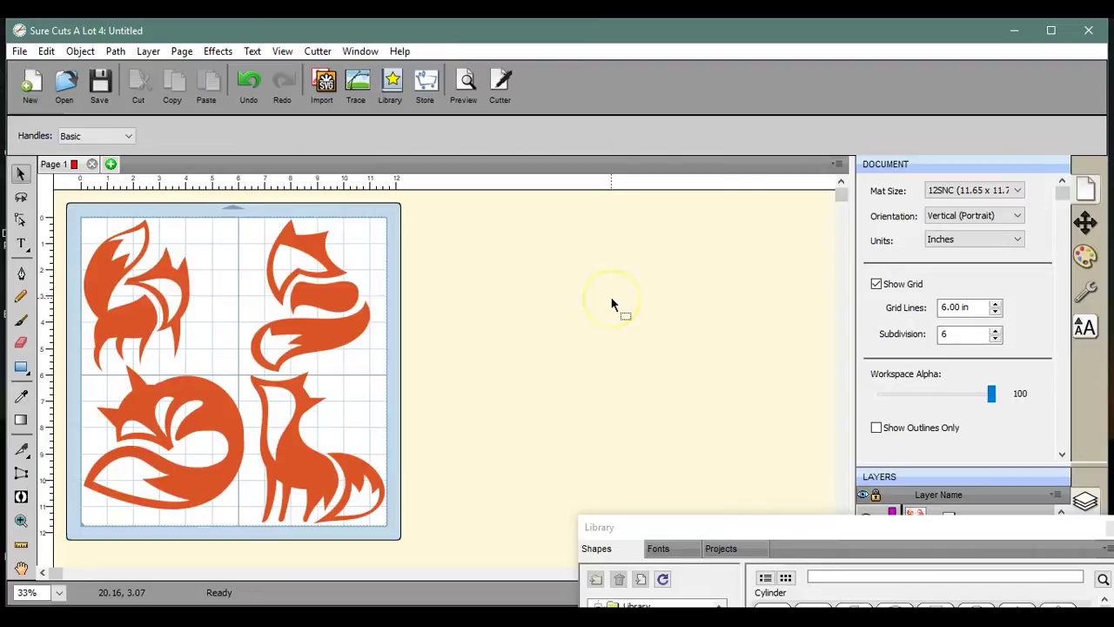
# - Bring the Library window into view, go to its fonts and open the Load Font file dialog
pyautogui.moveTo(870, 525); pyautogui.dragTo(728, 267)
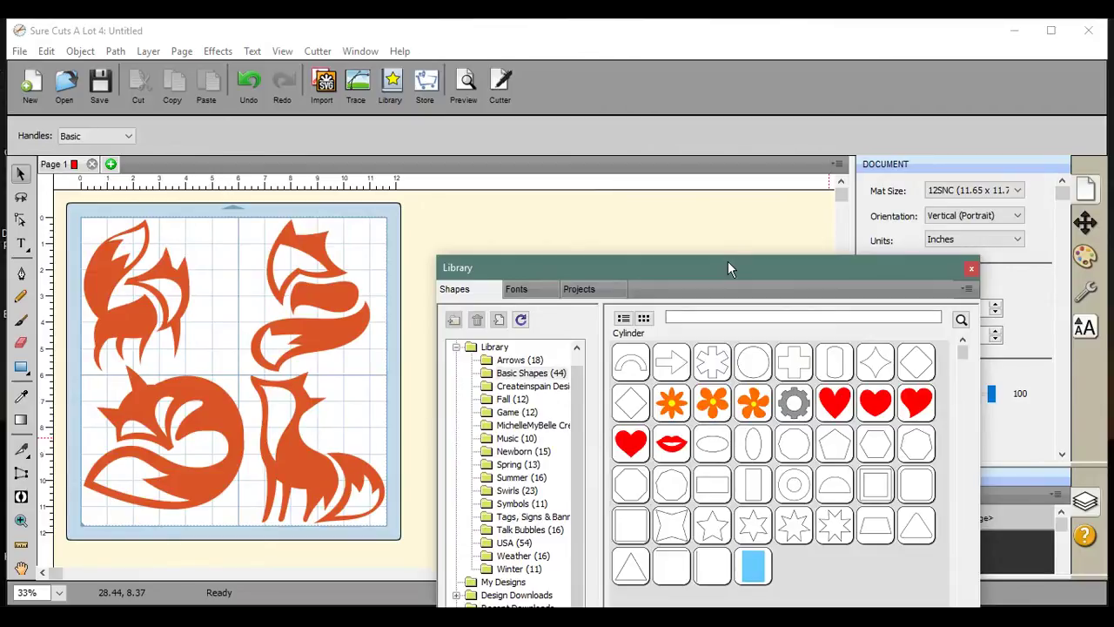
pyautogui.click(968, 287)
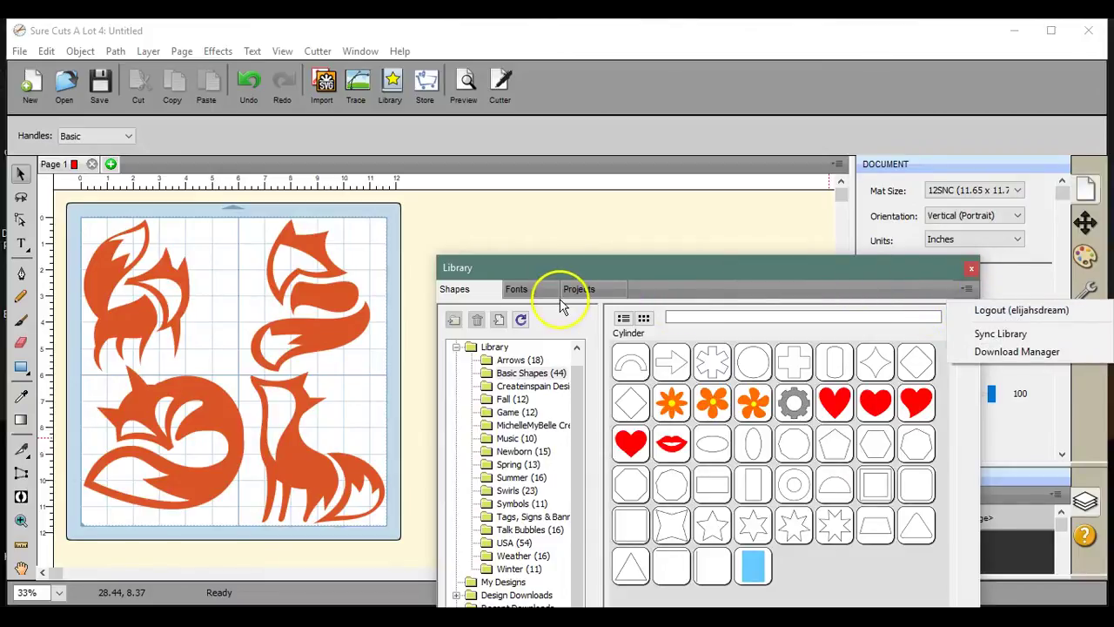
pyautogui.click(520, 289)
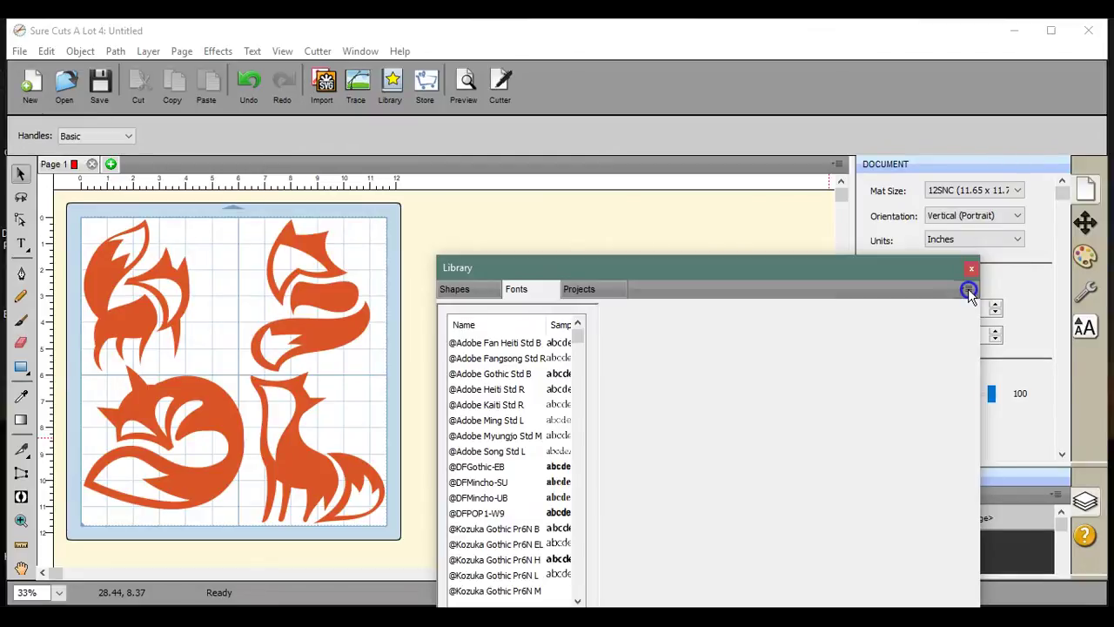
pyautogui.click(967, 288)
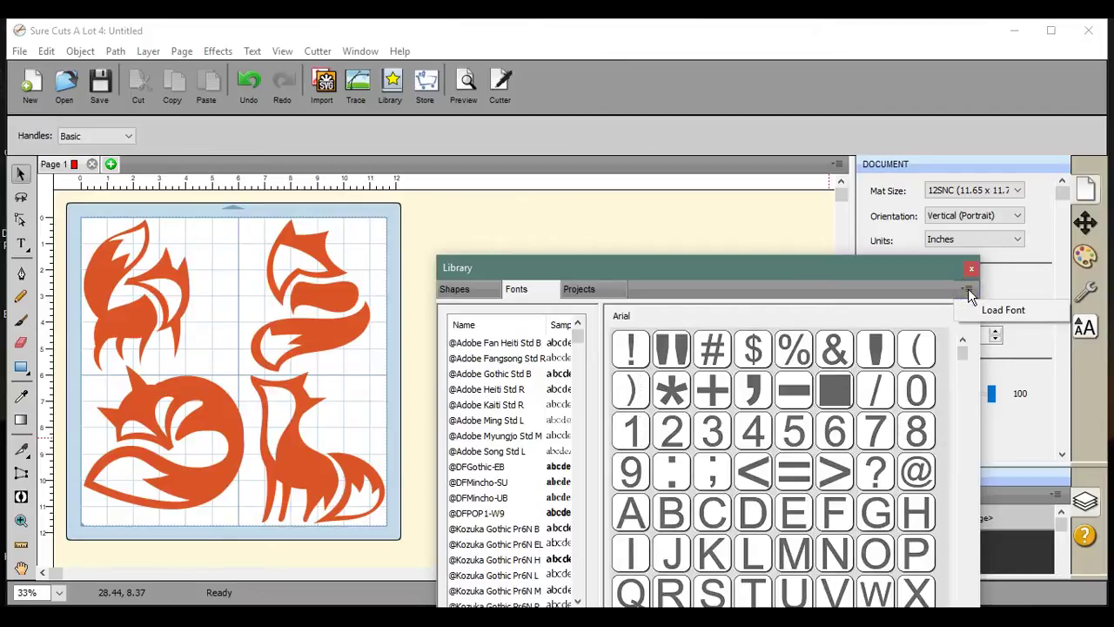
pyautogui.click(992, 312)
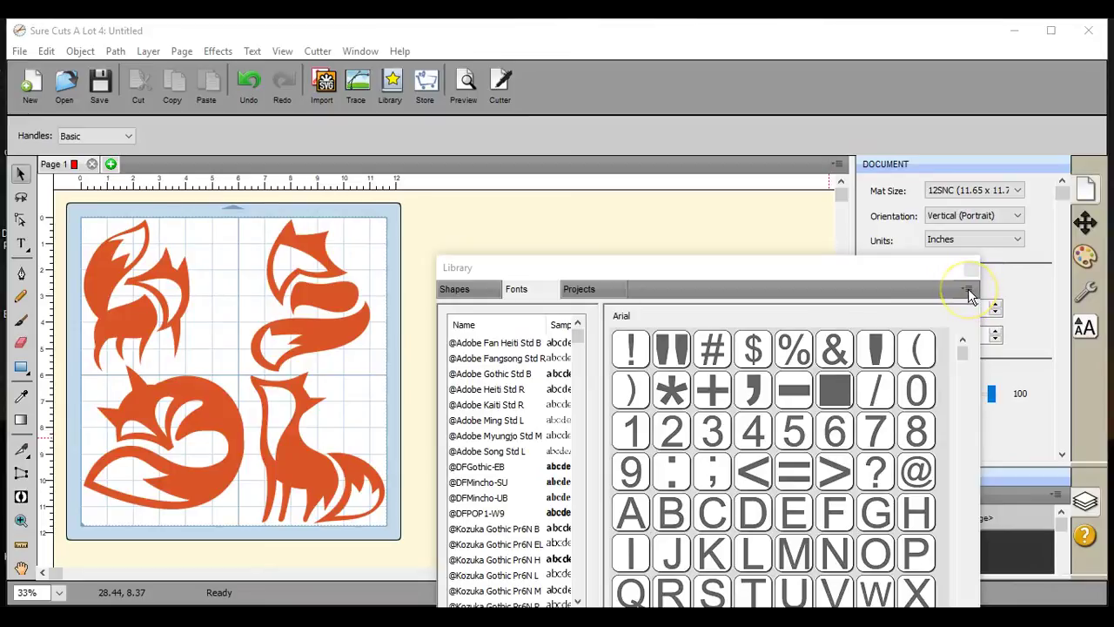
pyautogui.click(967, 289)
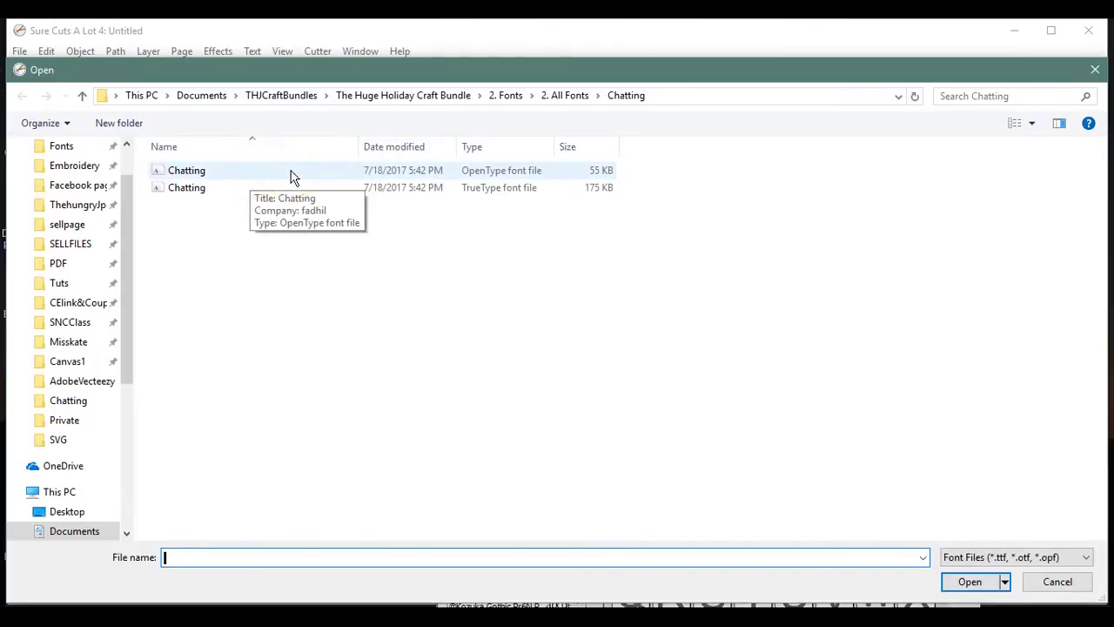
# - Switch to File Explorer and open the Chatting folder under The Huge Holiday Craft Bundle, 2. Fonts, 2. All Fonts
pyautogui.click(385, 618)
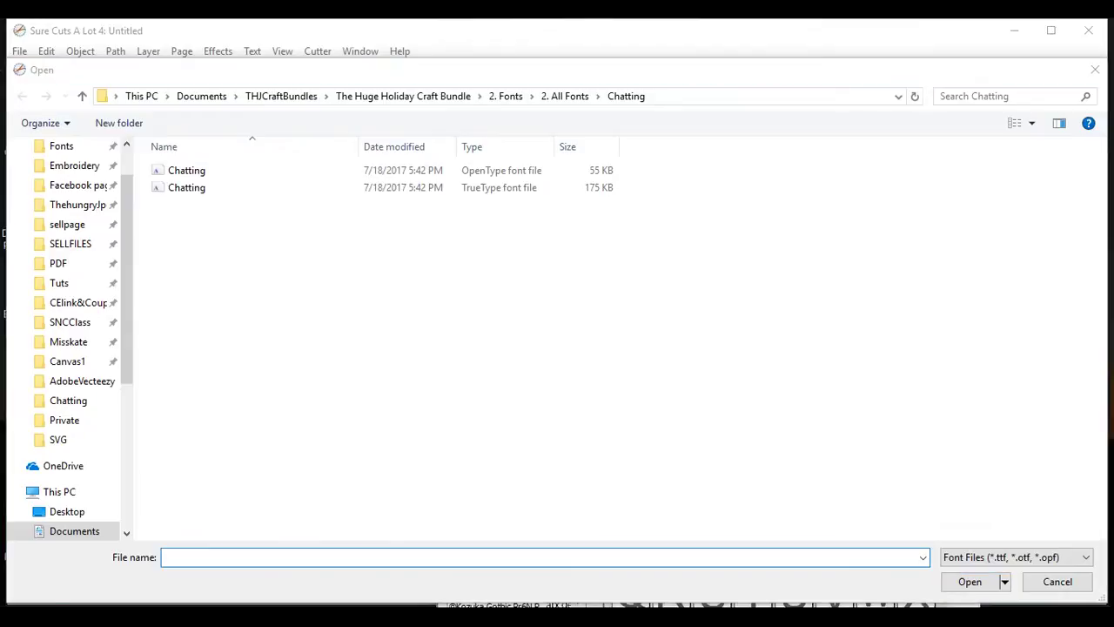
pyautogui.click(544, 288)
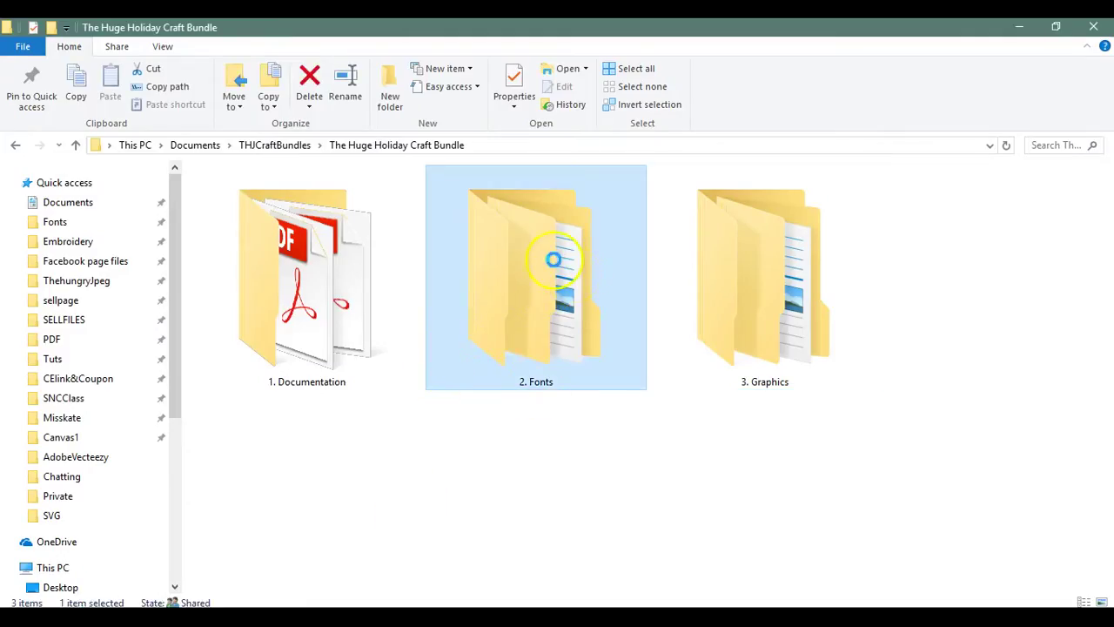
pyautogui.moveTo(533, 228)
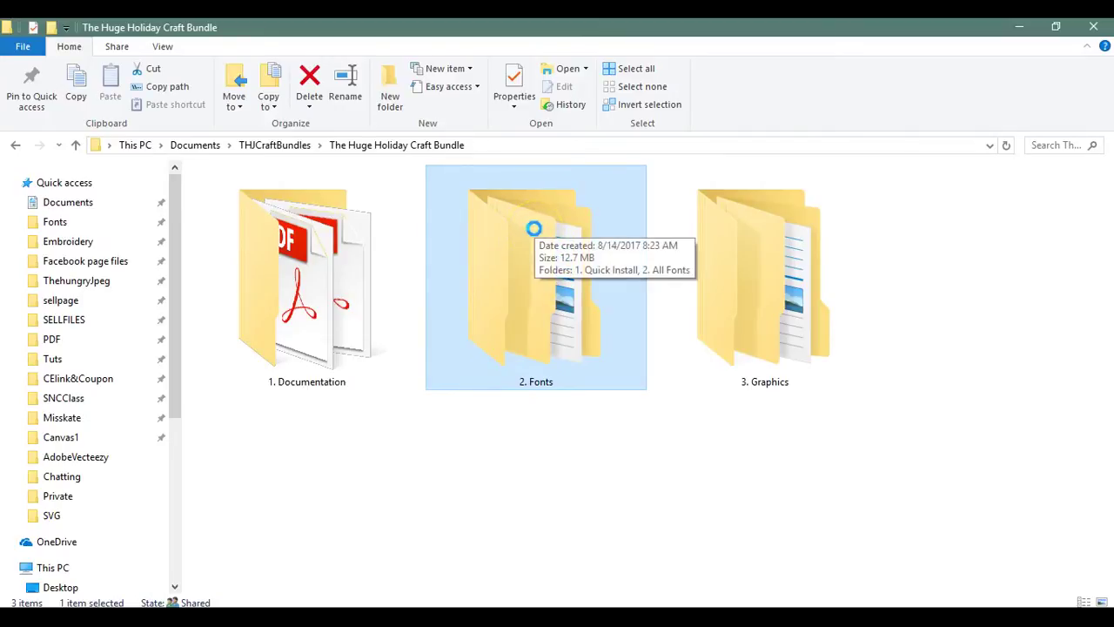
pyautogui.doubleClick(534, 228)
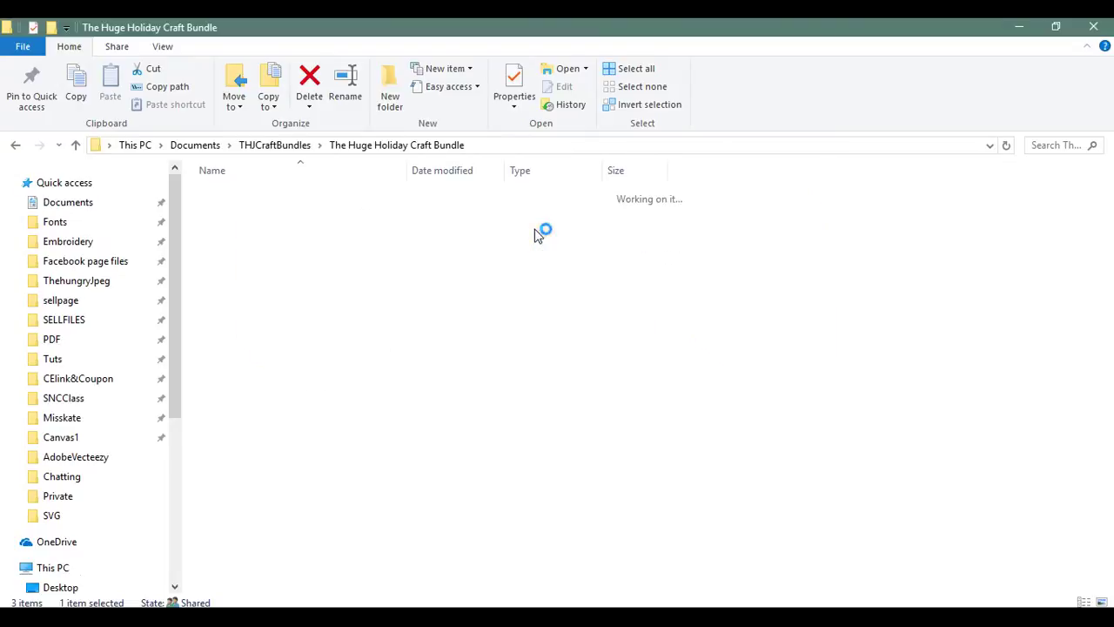
pyautogui.doubleClick(346, 217)
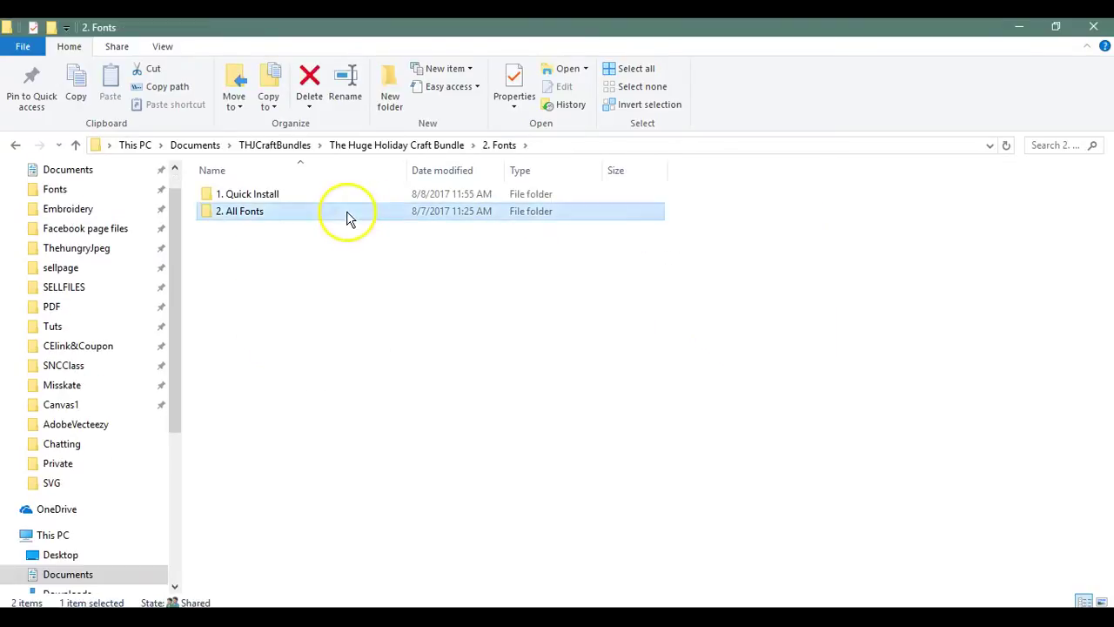
pyautogui.doubleClick(324, 199)
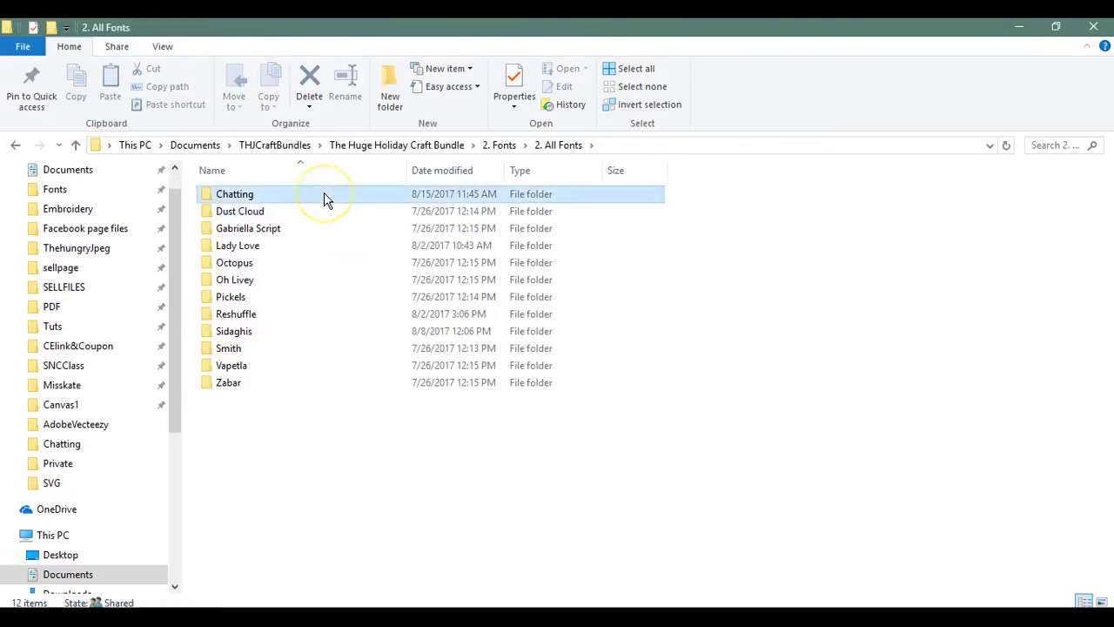
# - Open the bundle's Chatting folder and preview the Chatting OpenType font
pyautogui.doubleClick(327, 217)
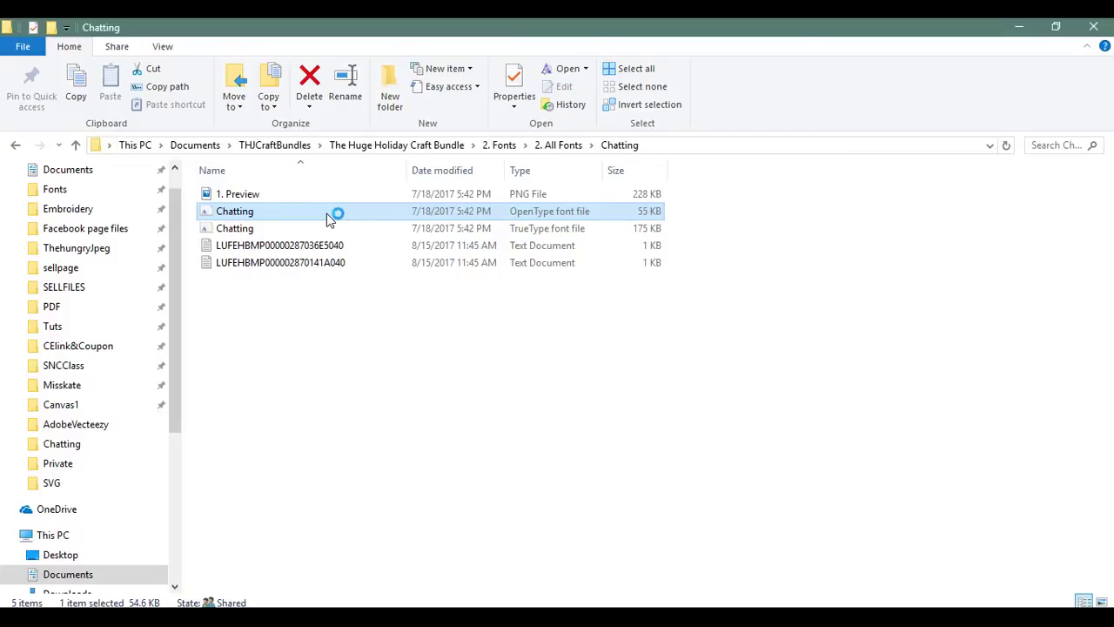
pyautogui.doubleClick(328, 219)
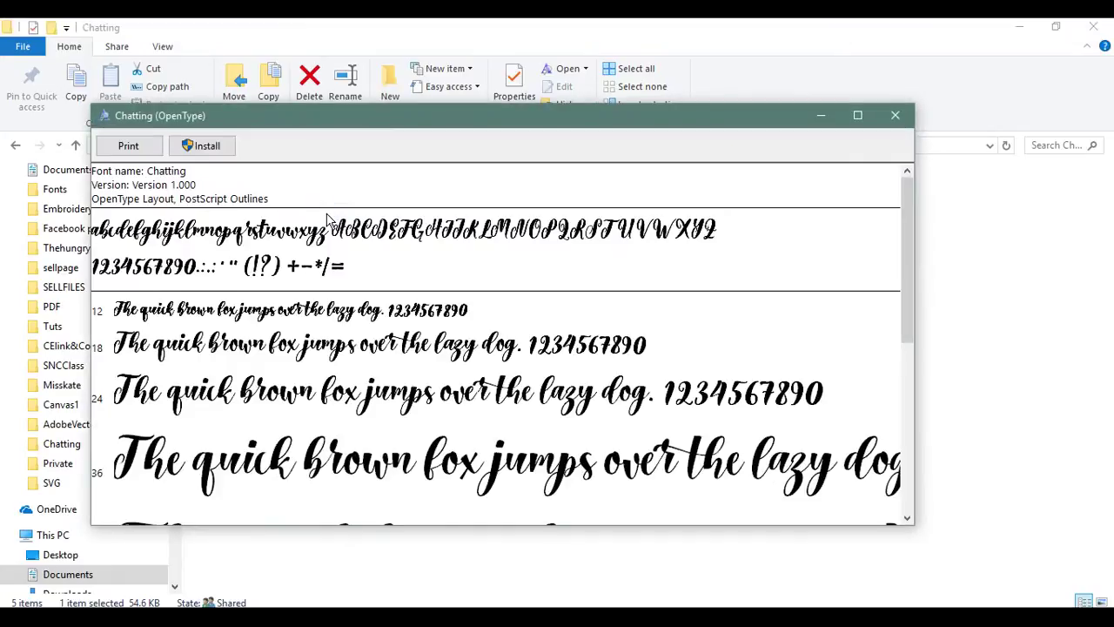
pyautogui.click(894, 118)
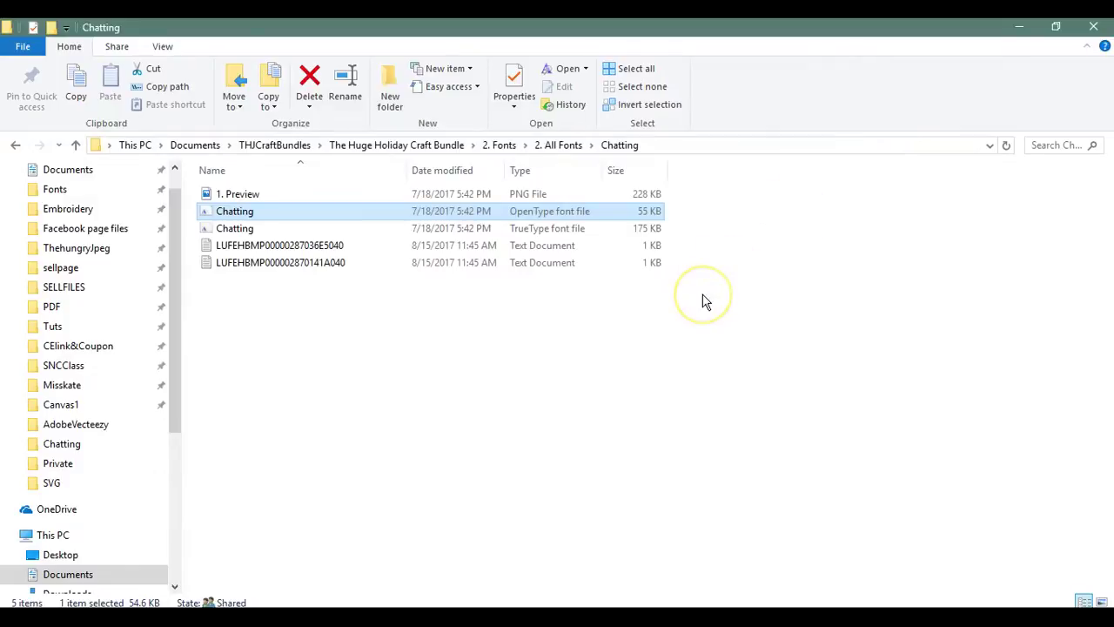
# - Go back through The Huge Holiday Craft Bundle to 2. All Fonts and preview the Ladylove OpenType font in the Lady Love folder
pyautogui.click(426, 150)
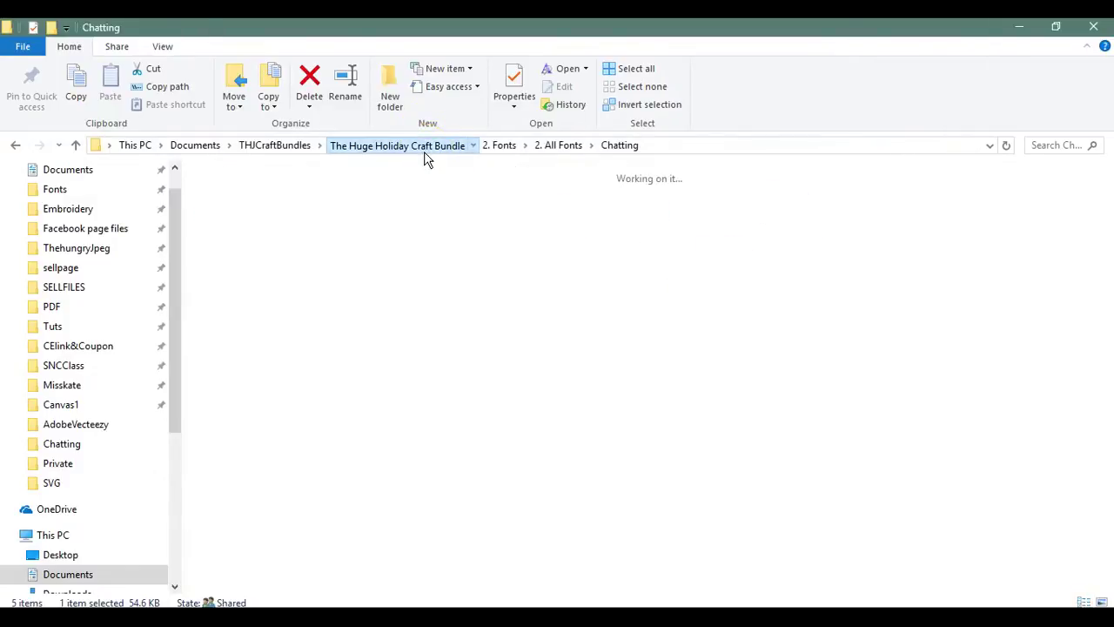
pyautogui.doubleClick(528, 309)
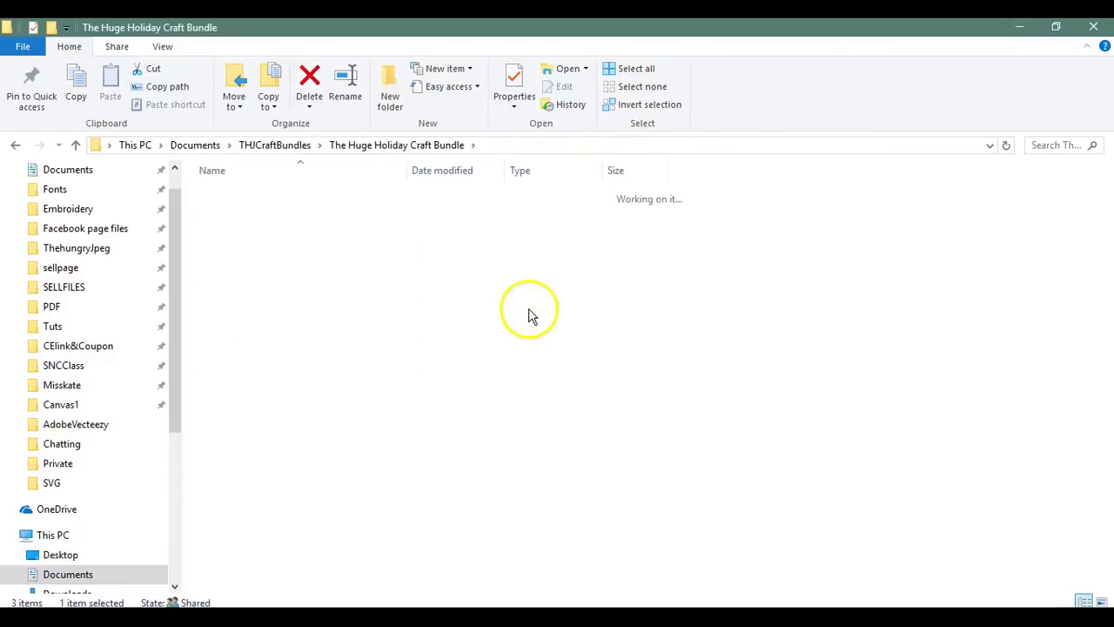
pyautogui.click(269, 215)
pyautogui.doubleClick(269, 214)
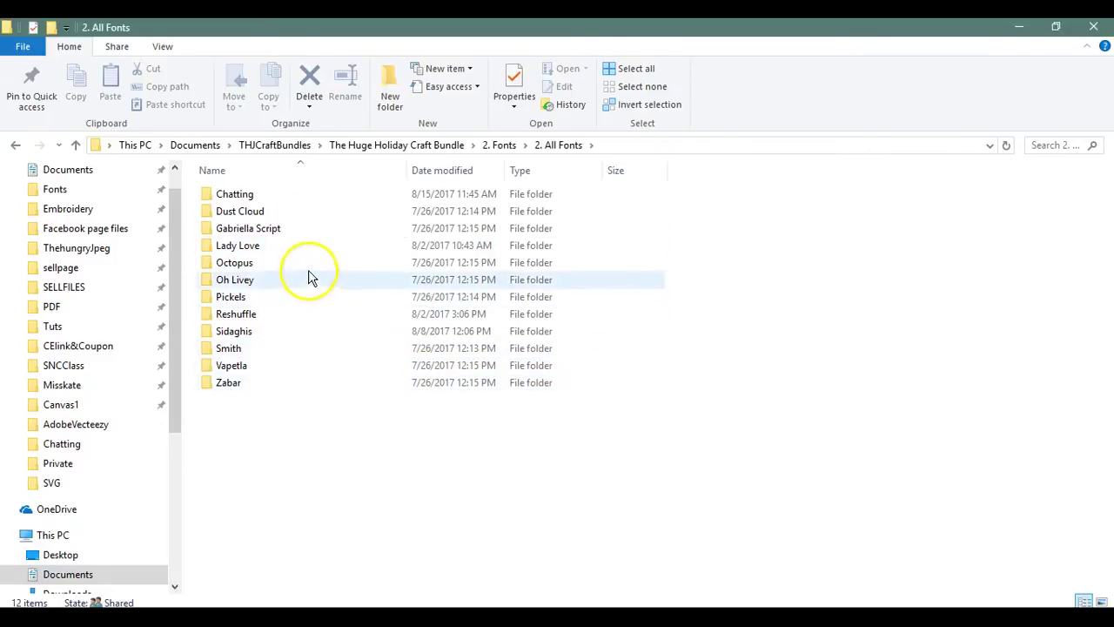
pyautogui.doubleClick(307, 248)
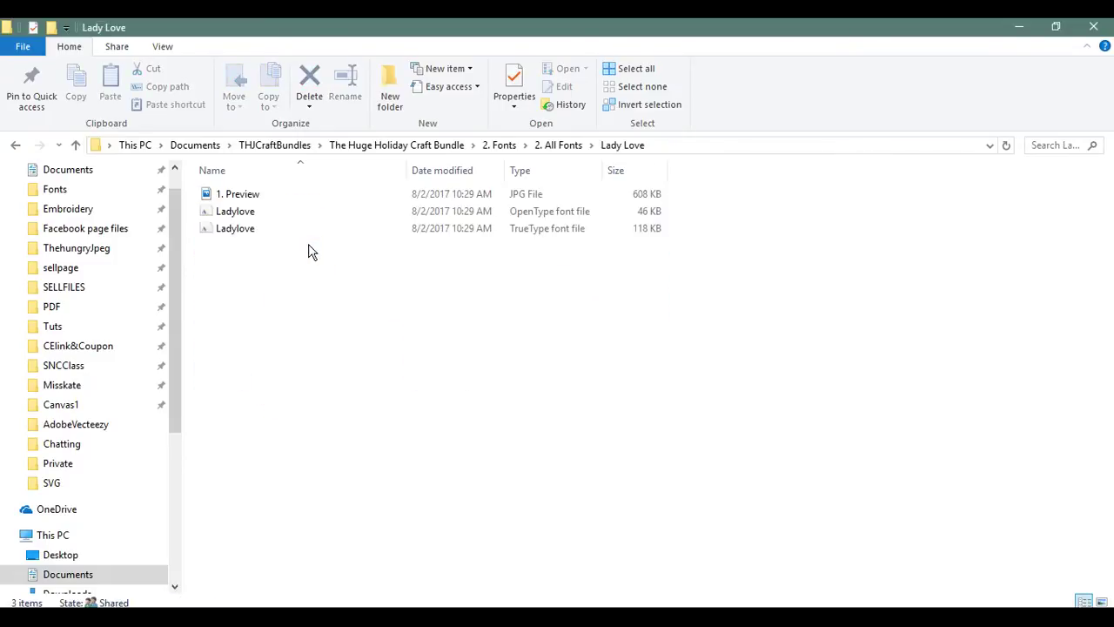
pyautogui.click(321, 213)
pyautogui.doubleClick(320, 211)
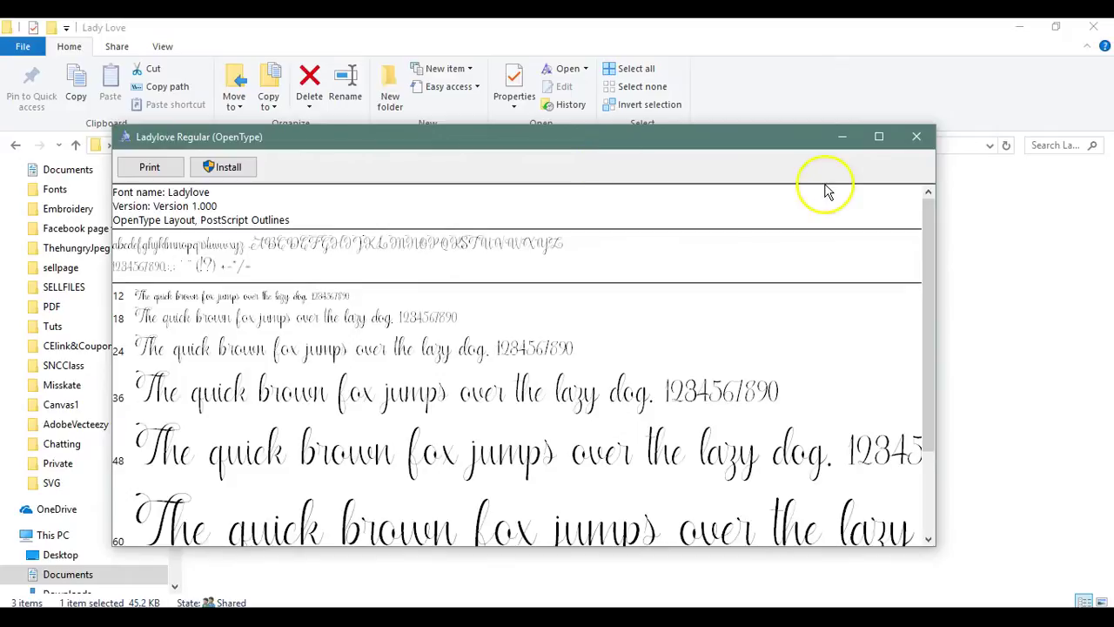
pyautogui.click(920, 138)
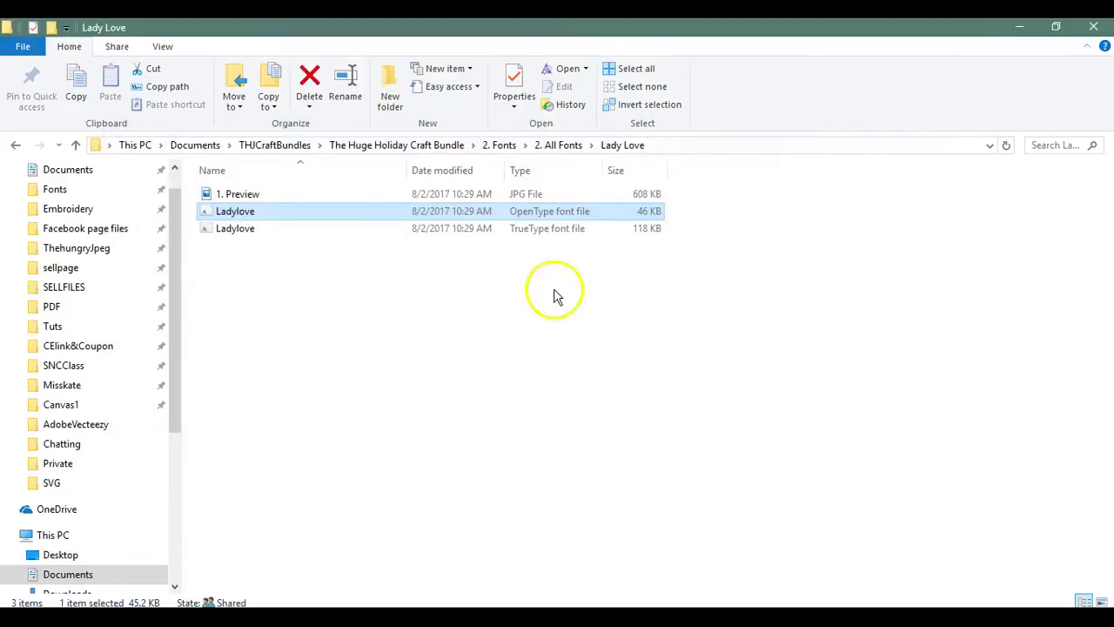
# - Return to 2. All Fonts and preview the Oh Livey Extras OpenType font in the Oh Livey folder
pyautogui.click(561, 150)
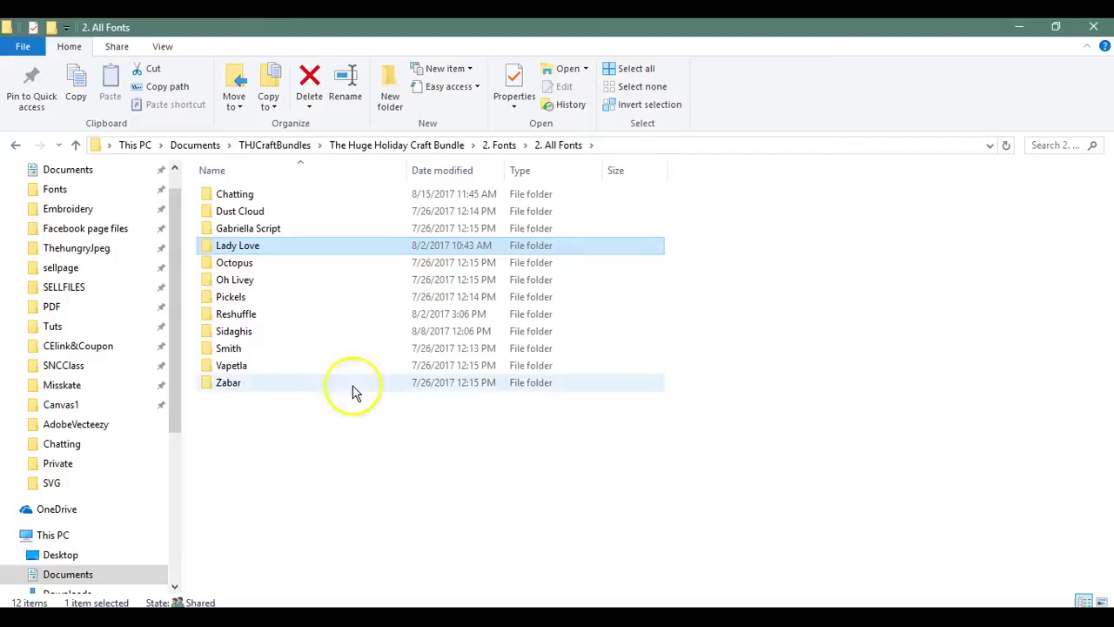
pyautogui.doubleClick(338, 280)
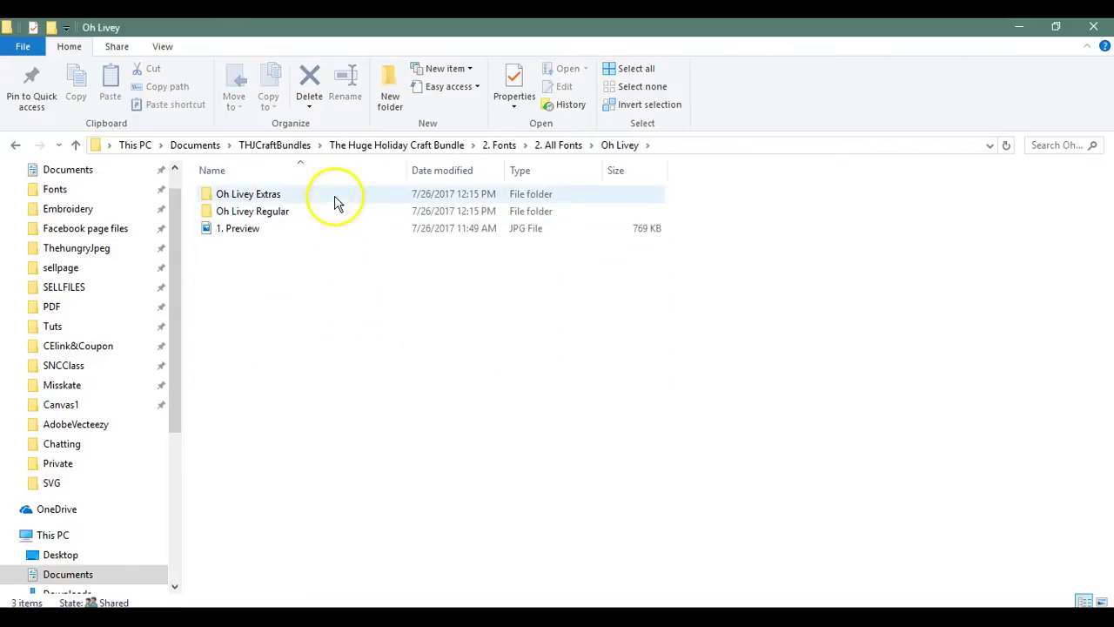
pyautogui.doubleClick(337, 202)
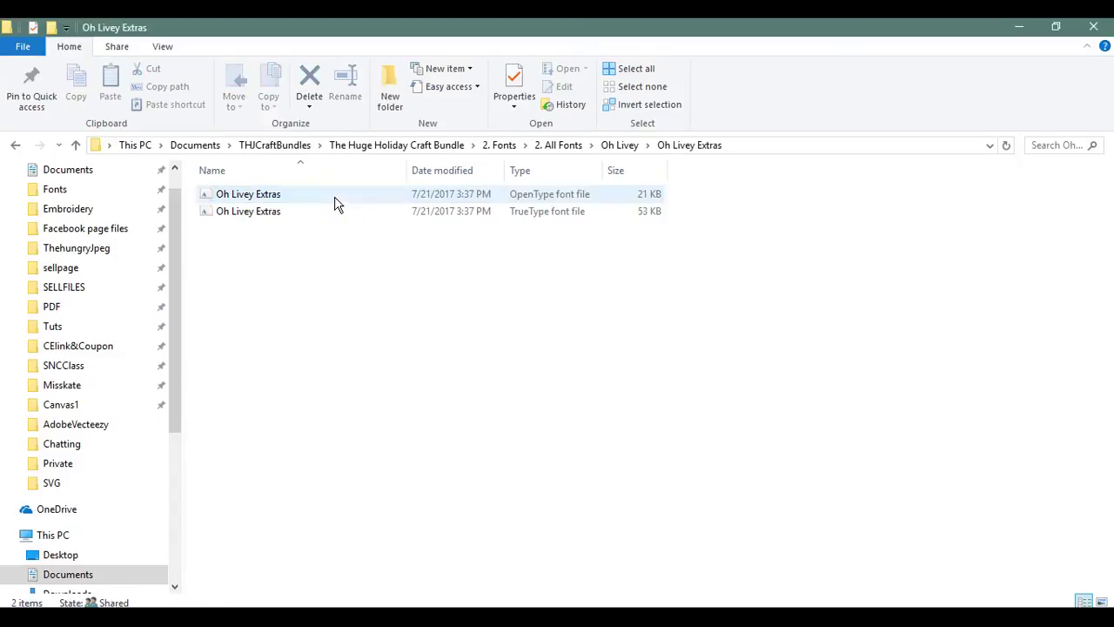
pyautogui.click(338, 203)
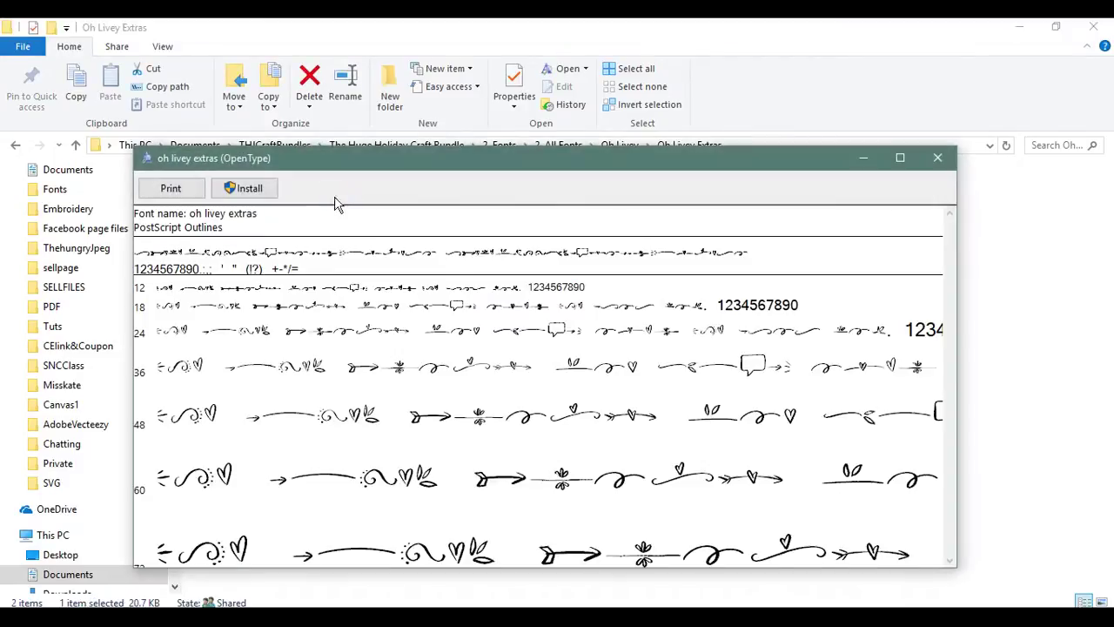
pyautogui.click(937, 158)
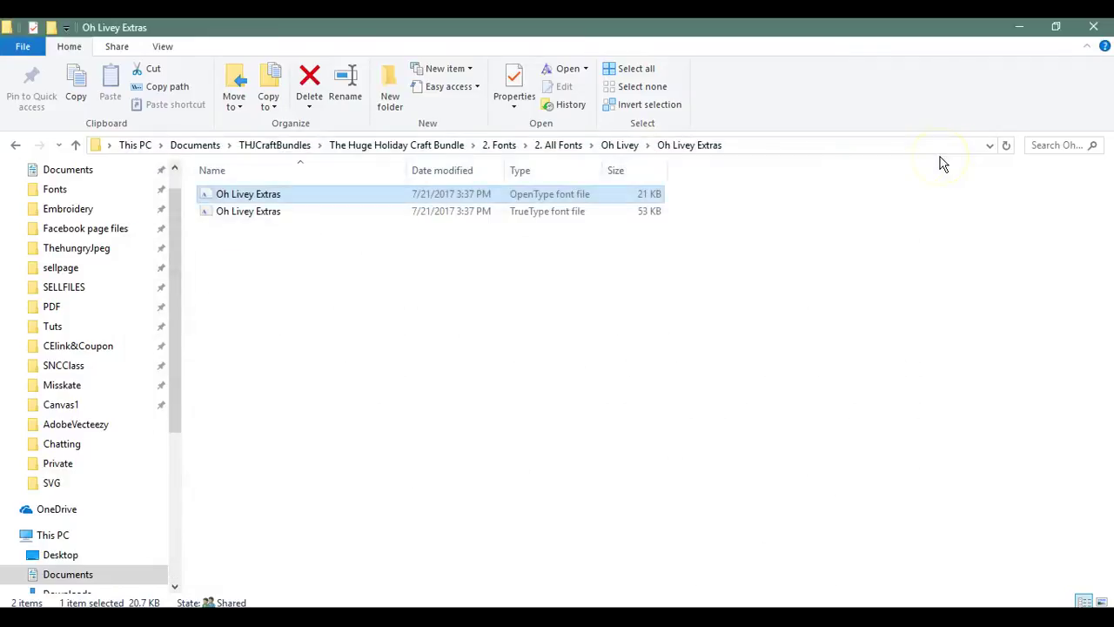
# - Return to 2. All Fonts and preview the Reshuffle OpenType font in the Reshuffle folder
pyautogui.click(565, 148)
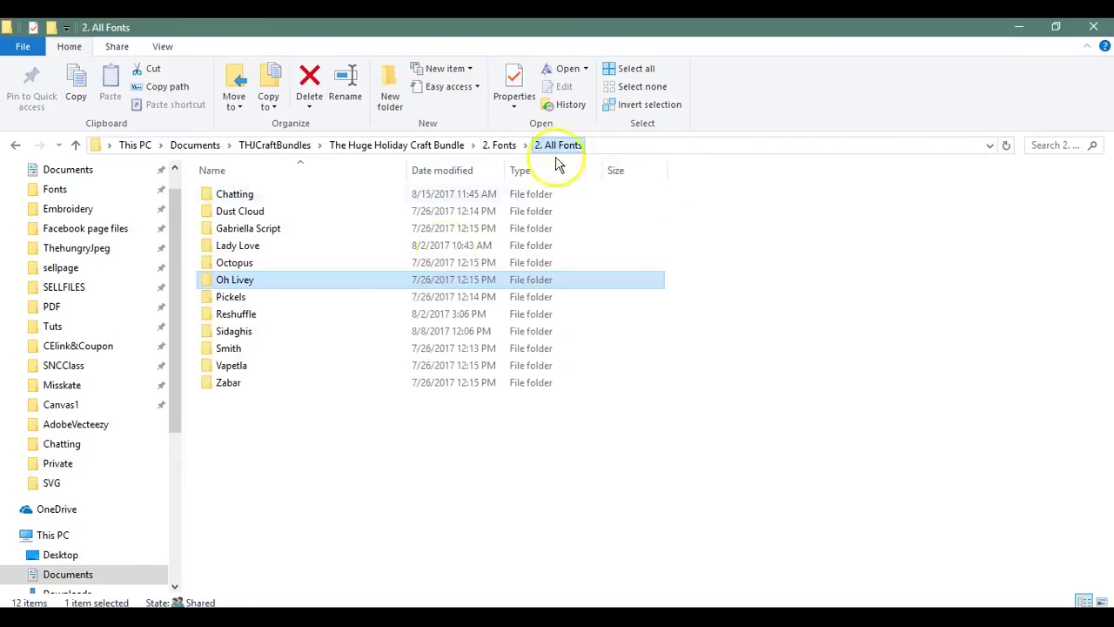
pyautogui.doubleClick(349, 315)
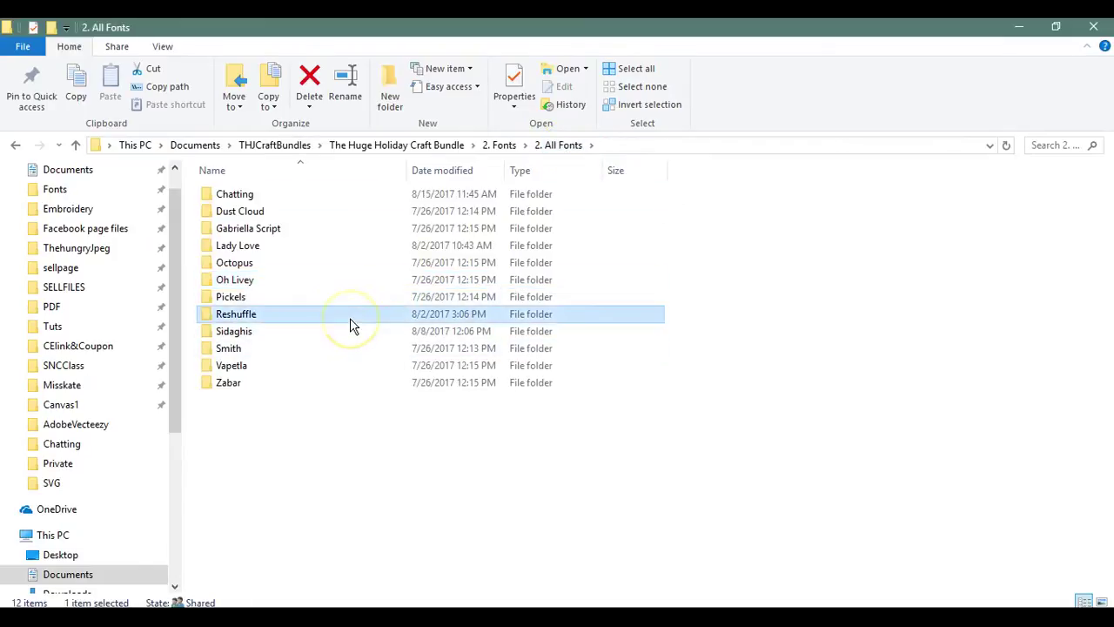
pyautogui.doubleClick(357, 201)
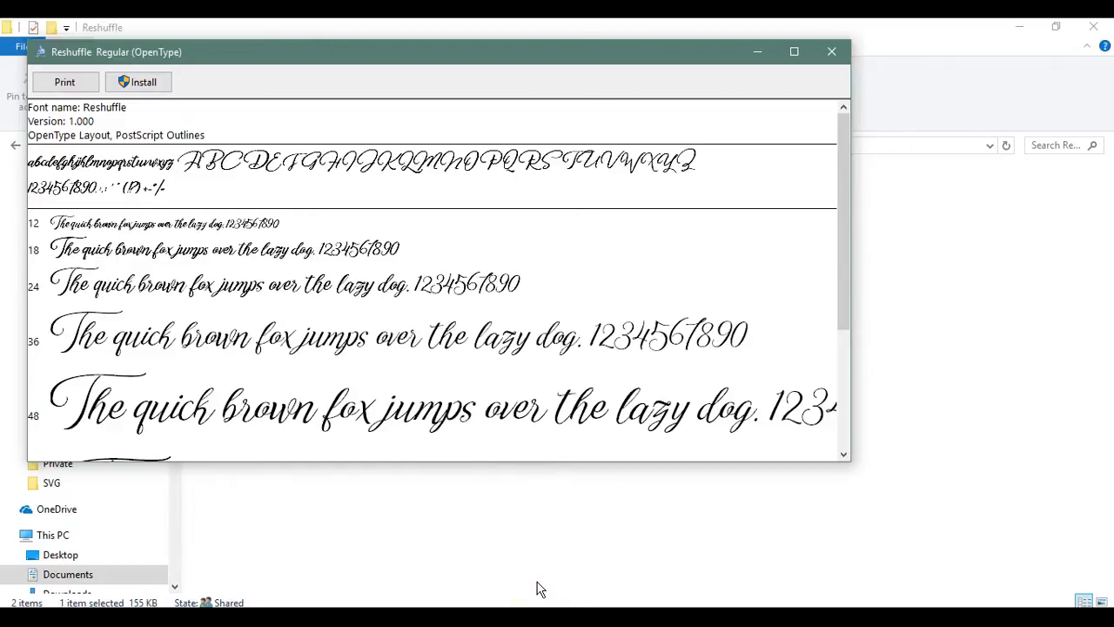
pyautogui.click(832, 51)
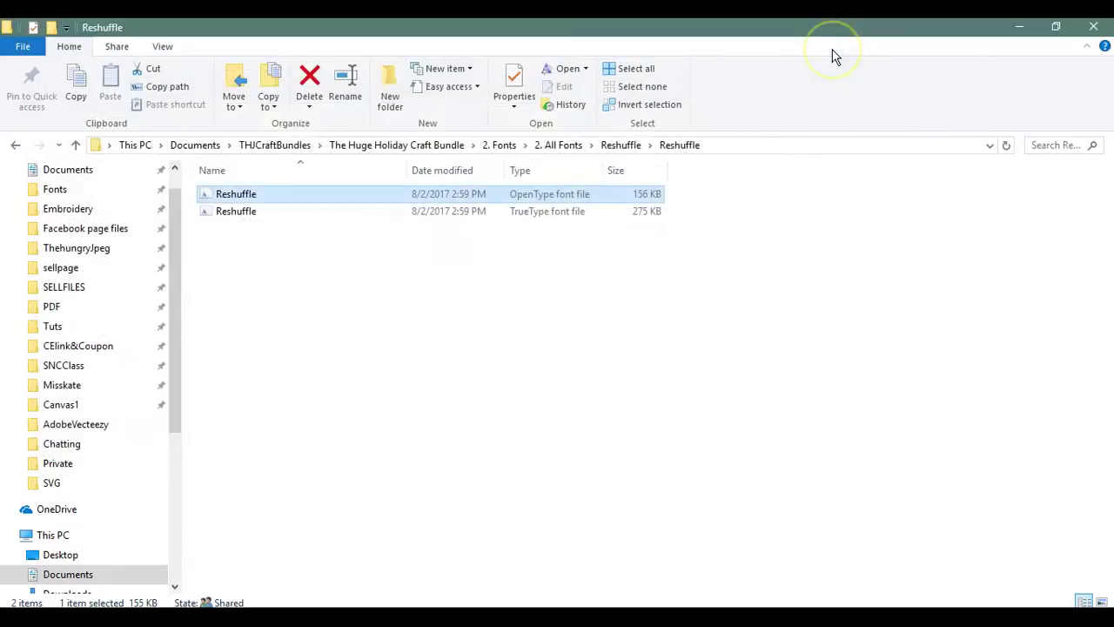
# - Close File Explorer to return to Sure Cuts A Lot and load the Chatting OpenType font file
pyautogui.click(1094, 27)
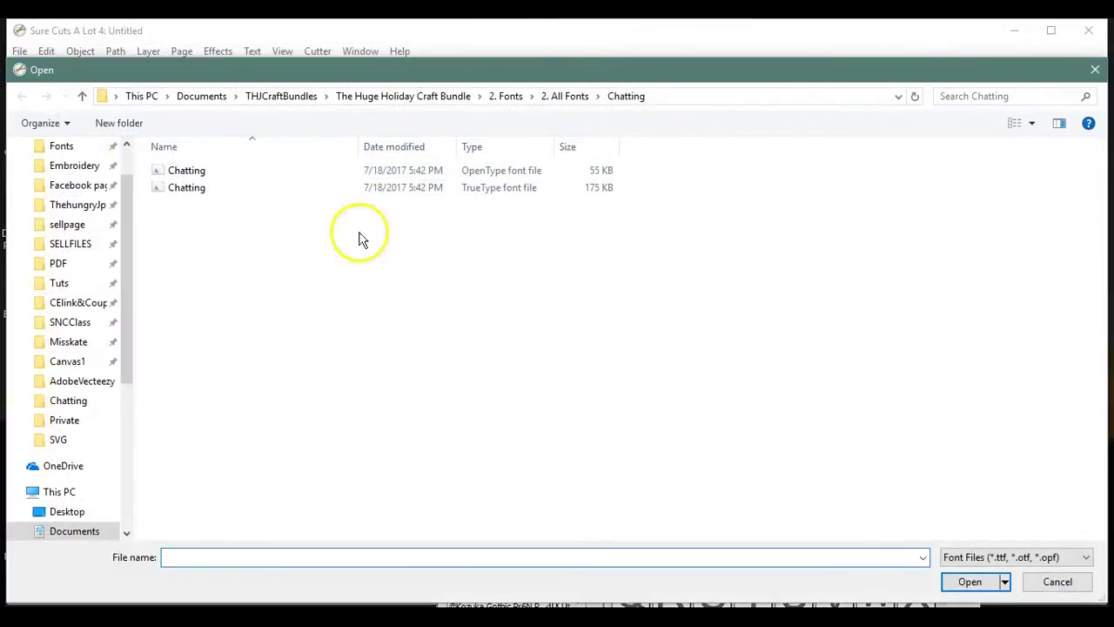
pyautogui.doubleClick(232, 174)
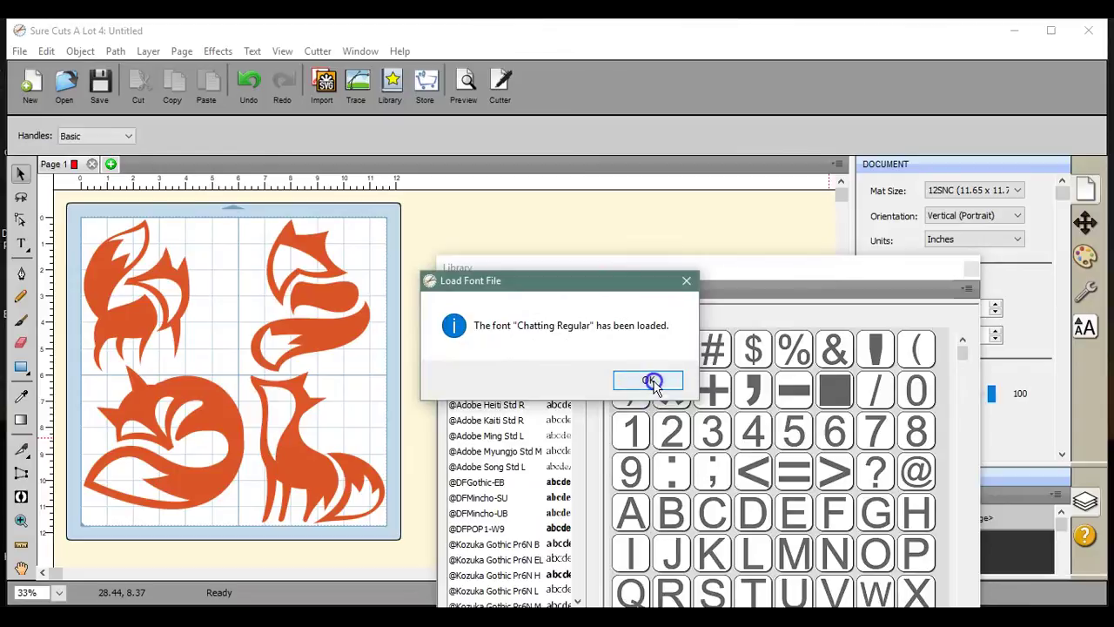
pyautogui.click(648, 383)
# - Move the Library window clear of the mat and choose the Chatting font in its font list
pyautogui.moveTo(656, 278); pyautogui.dragTo(806, 145)
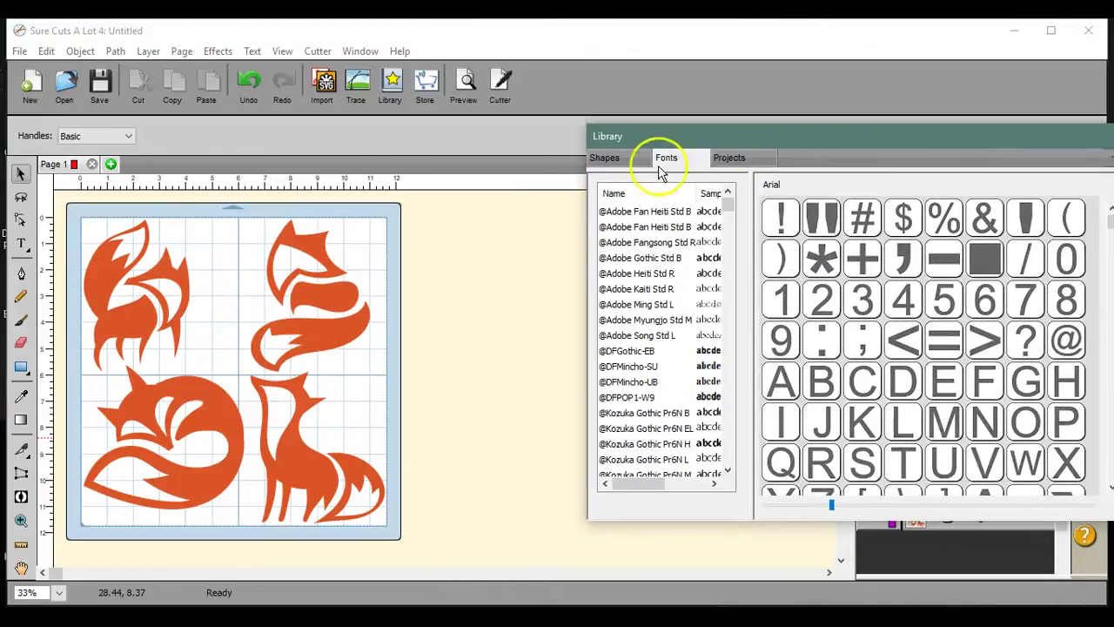
pyautogui.click(640, 195)
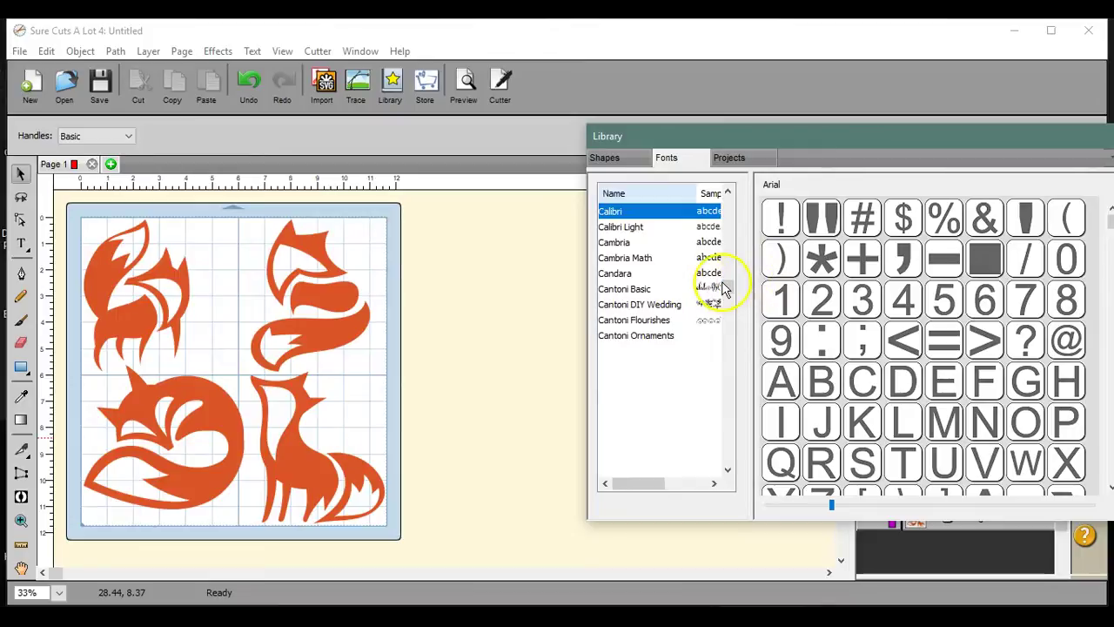
pyautogui.scroll(-5, 726, 287)
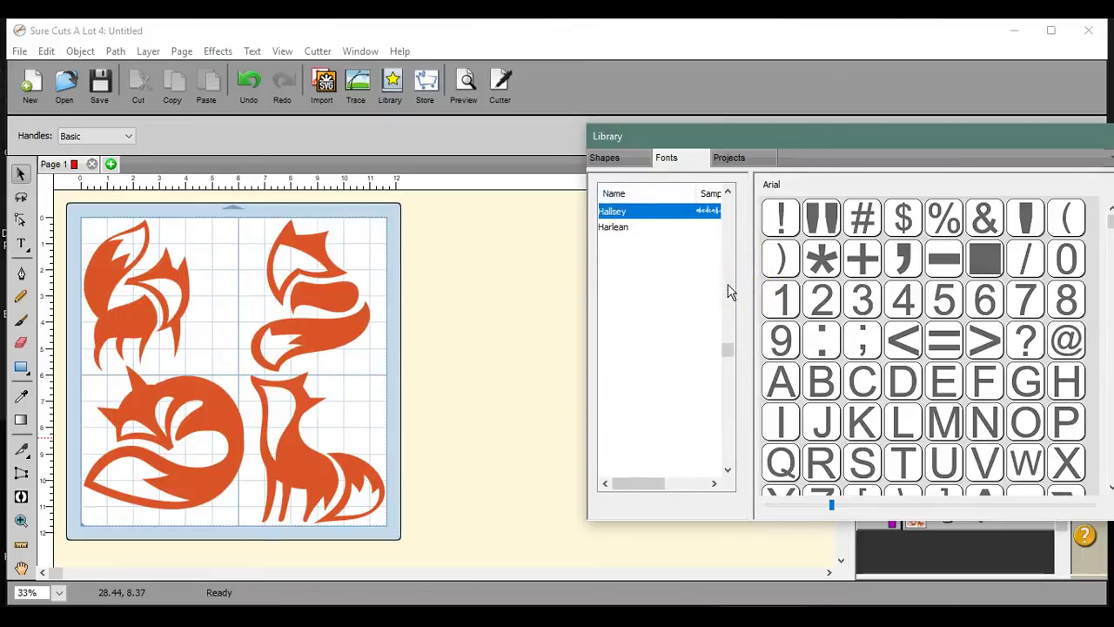
pyautogui.click(651, 198)
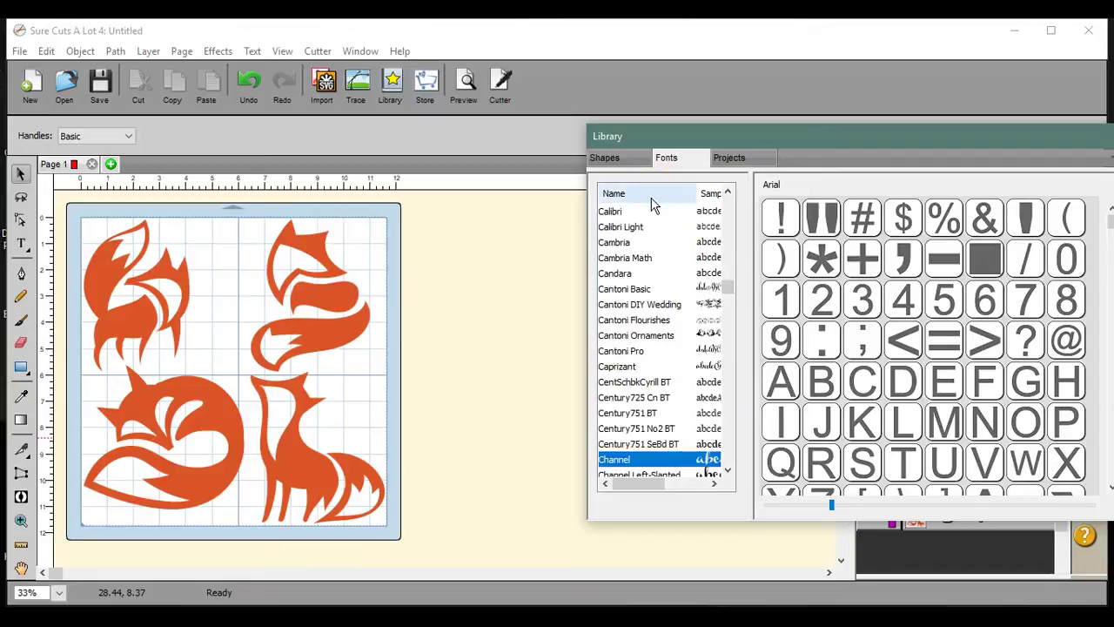
pyautogui.click(713, 459)
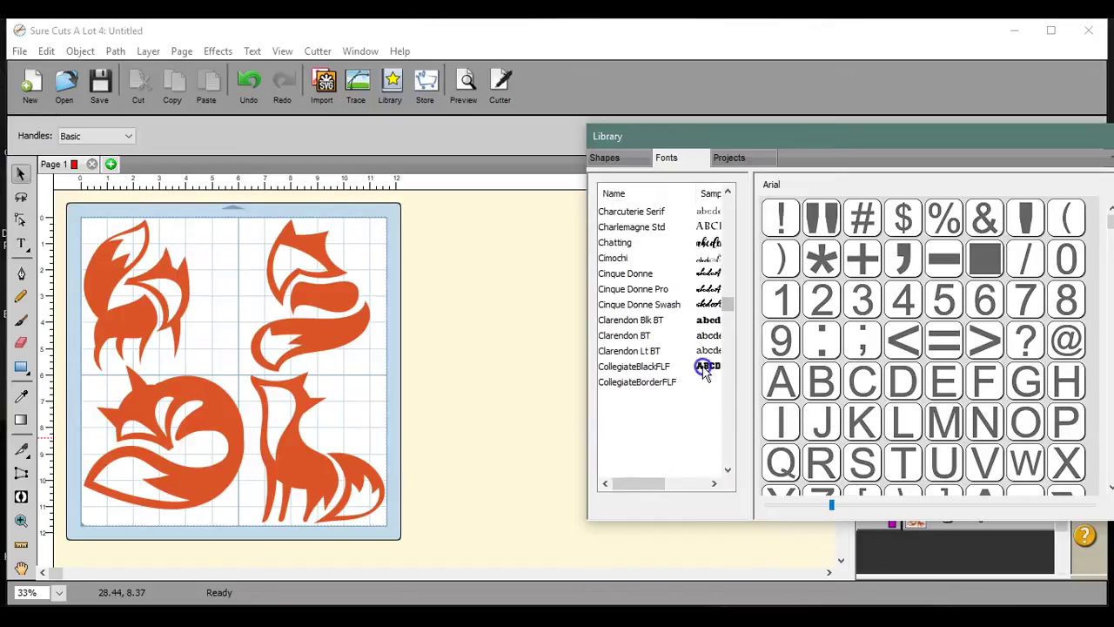
pyautogui.click(709, 247)
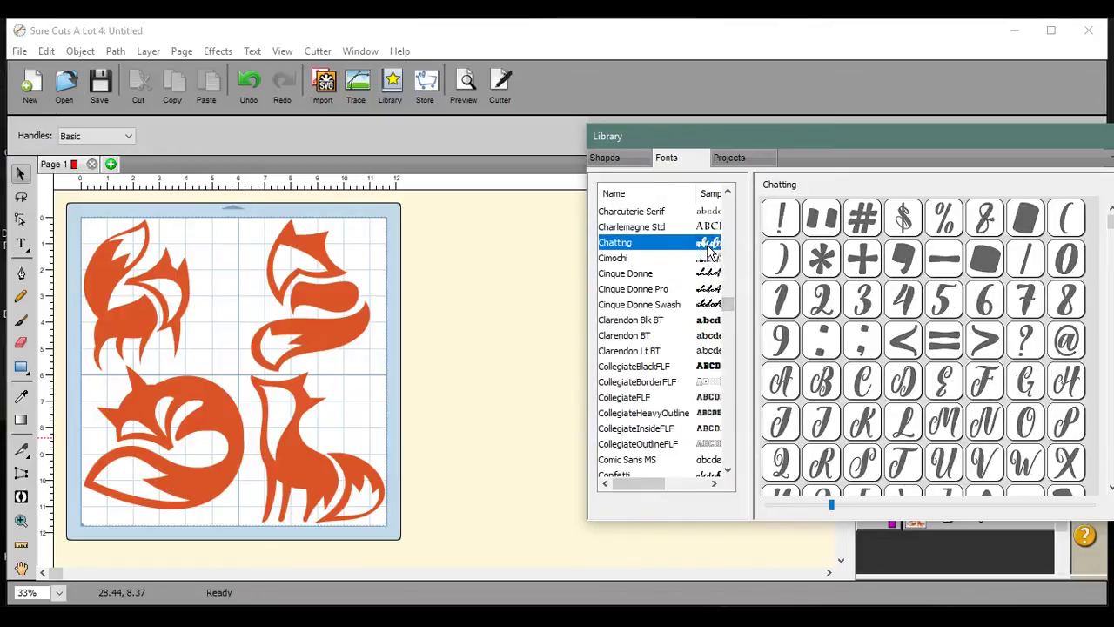
# - Add the text "Sake" in the Chatting font beside the mat, and move the Library window off the canvas
pyautogui.click(21, 244)
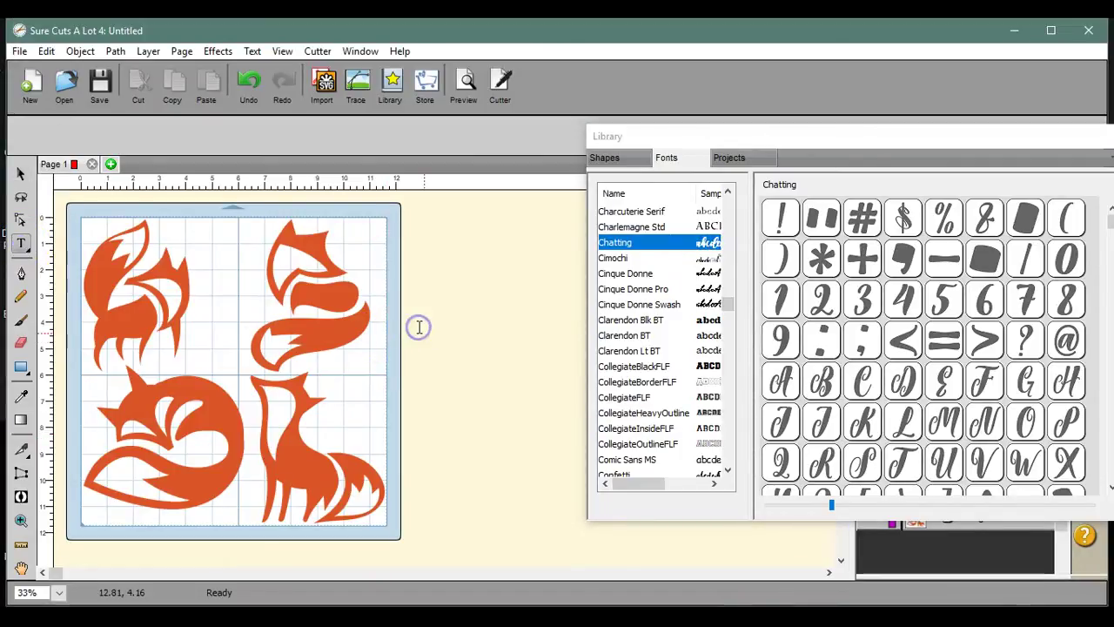
pyautogui.click(23, 247)
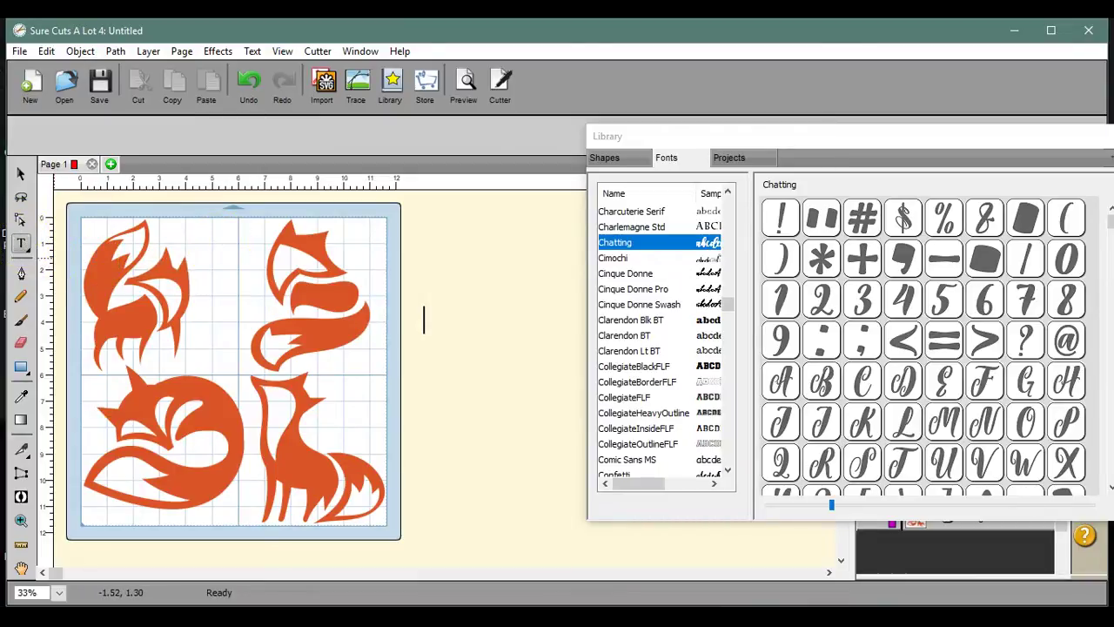
pyautogui.click(21, 245)
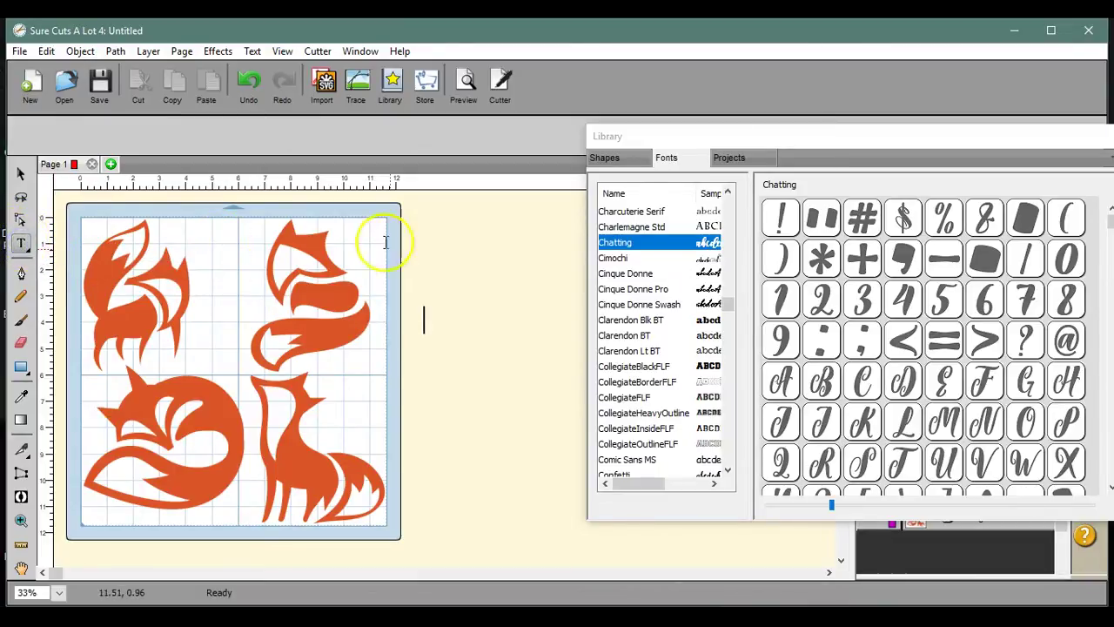
pyautogui.click(413, 300)
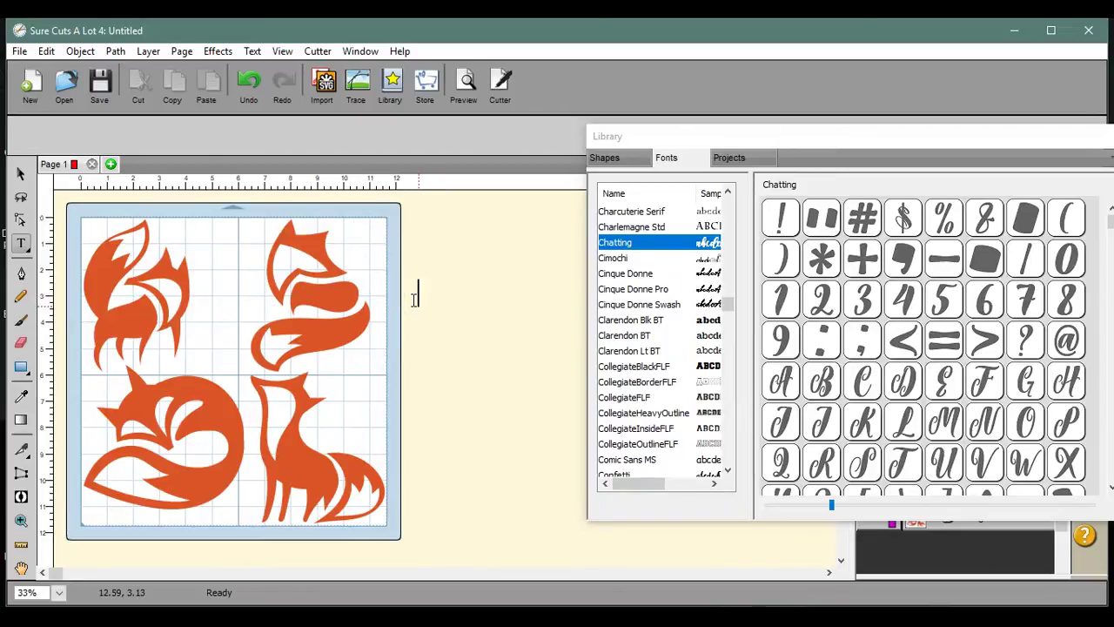
pyautogui.write('Fox')
pyautogui.press('BackSpace')
pyautogui.write('ake')
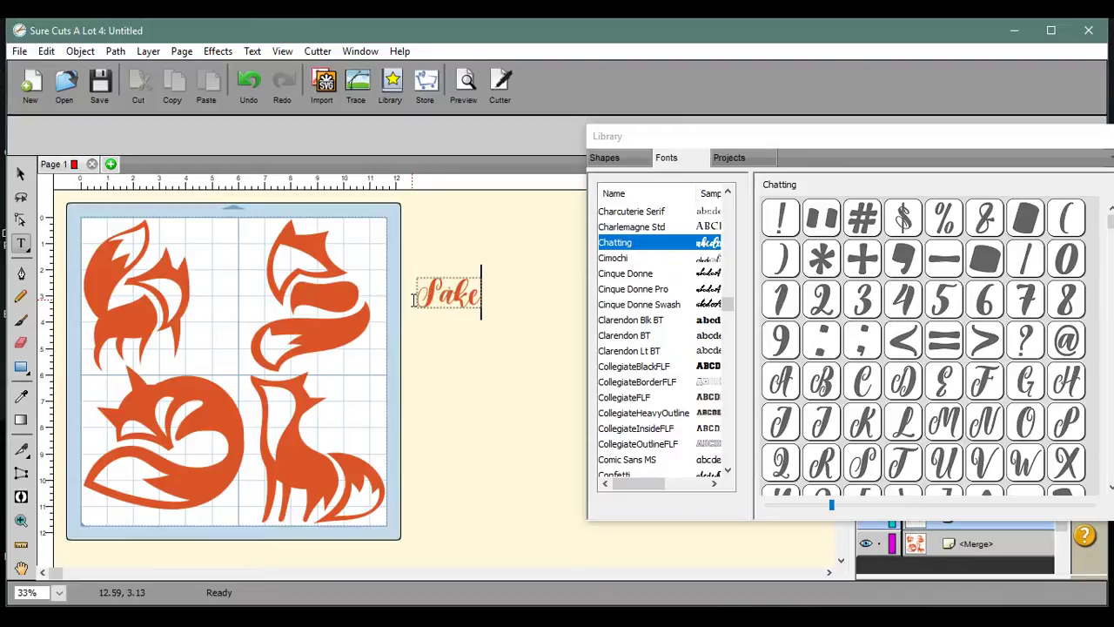
pyautogui.moveTo(925, 139); pyautogui.dragTo(841, 597)
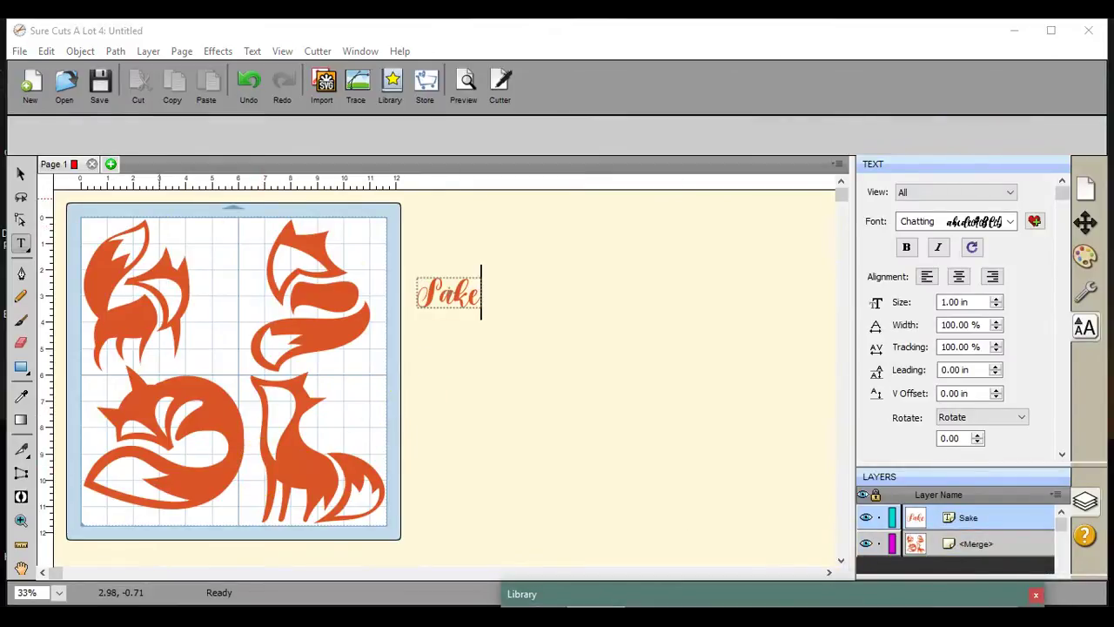
# - Enlarge the "Sake" text to about 11.4 in wide and 3.4 in high and place it beside the mat
pyautogui.click(17, 177)
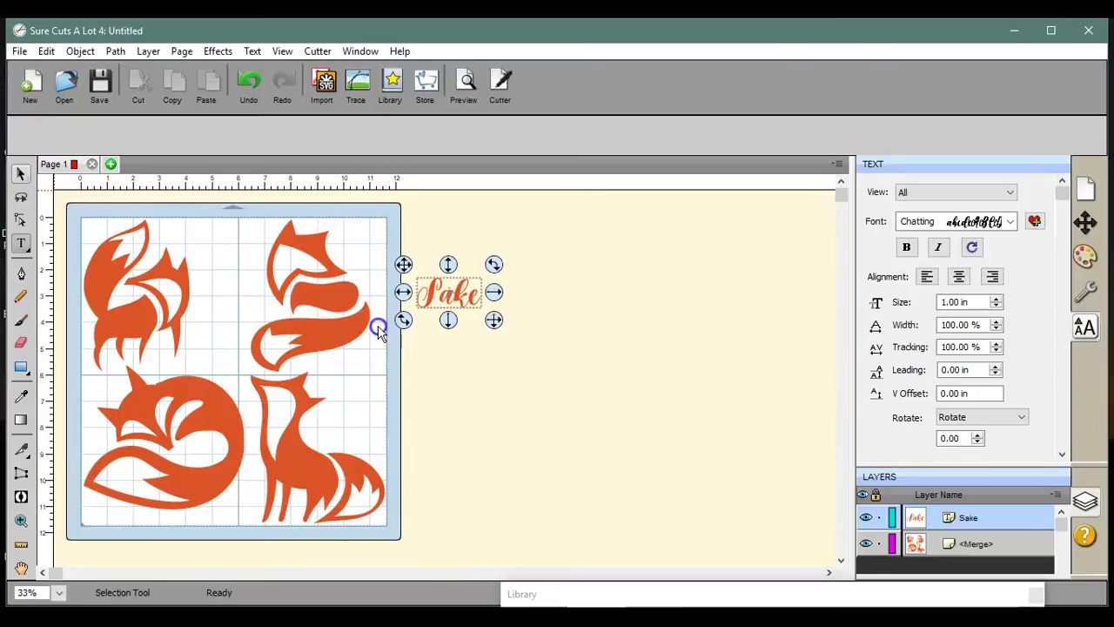
pyautogui.click(492, 322)
pyautogui.moveTo(493, 322)
pyautogui.mouseDown()
pyautogui.moveTo(646, 391)
pyautogui.moveTo(673, 381)
pyautogui.moveTo(592, 343)
pyautogui.moveTo(380, 517)
pyautogui.moveTo(262, 570)
pyautogui.mouseUp()
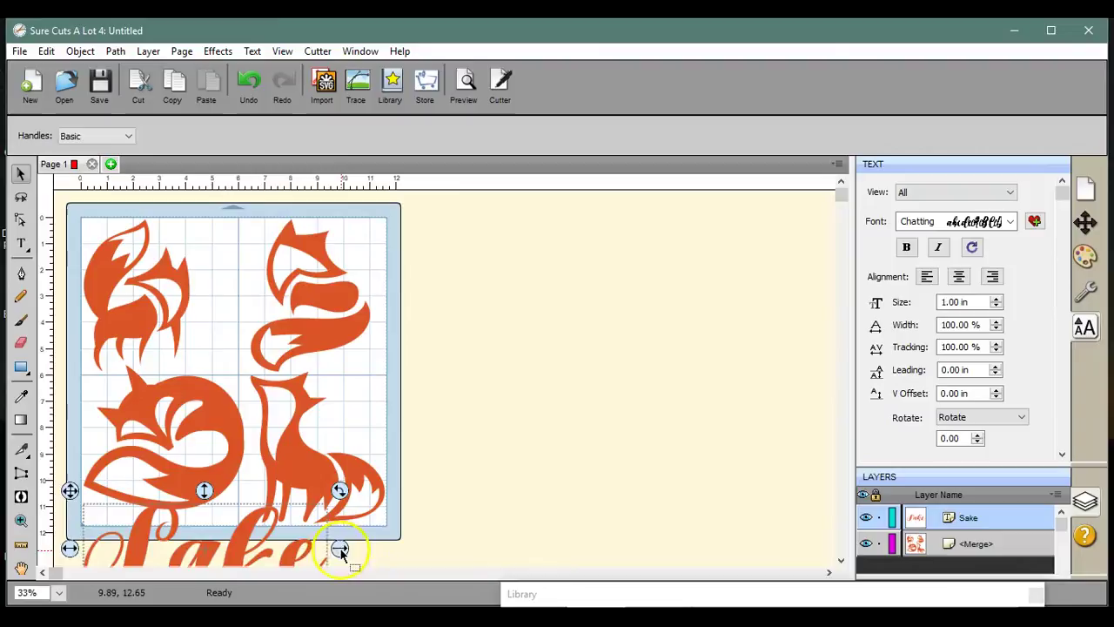
pyautogui.moveTo(348, 552); pyautogui.dragTo(397, 549)
pyautogui.moveTo(272, 554); pyautogui.dragTo(599, 322)
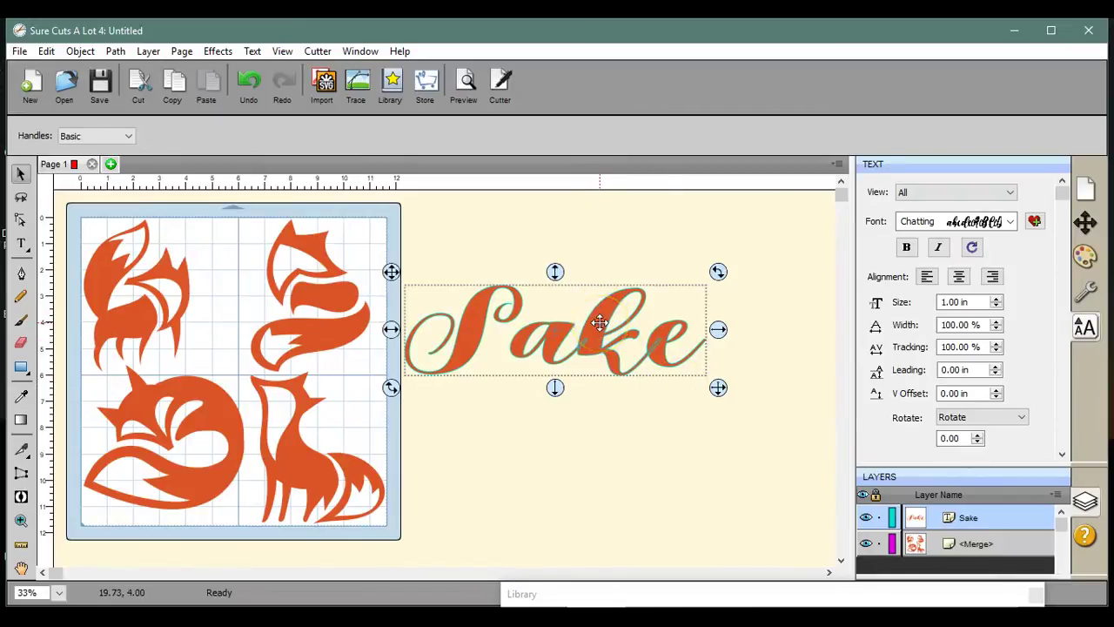
# - Union the "Sake" text so its overlapping letters become a single shape
pyautogui.moveTo(599, 321); pyautogui.dragTo(598, 321)
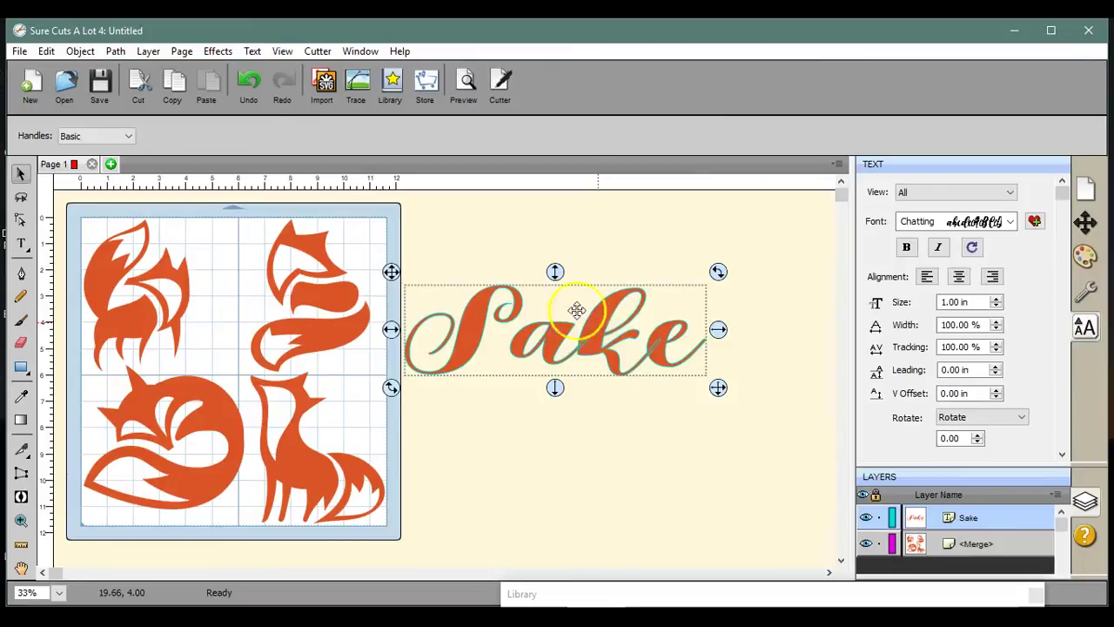
pyautogui.click(115, 52)
pyautogui.press('Escape')
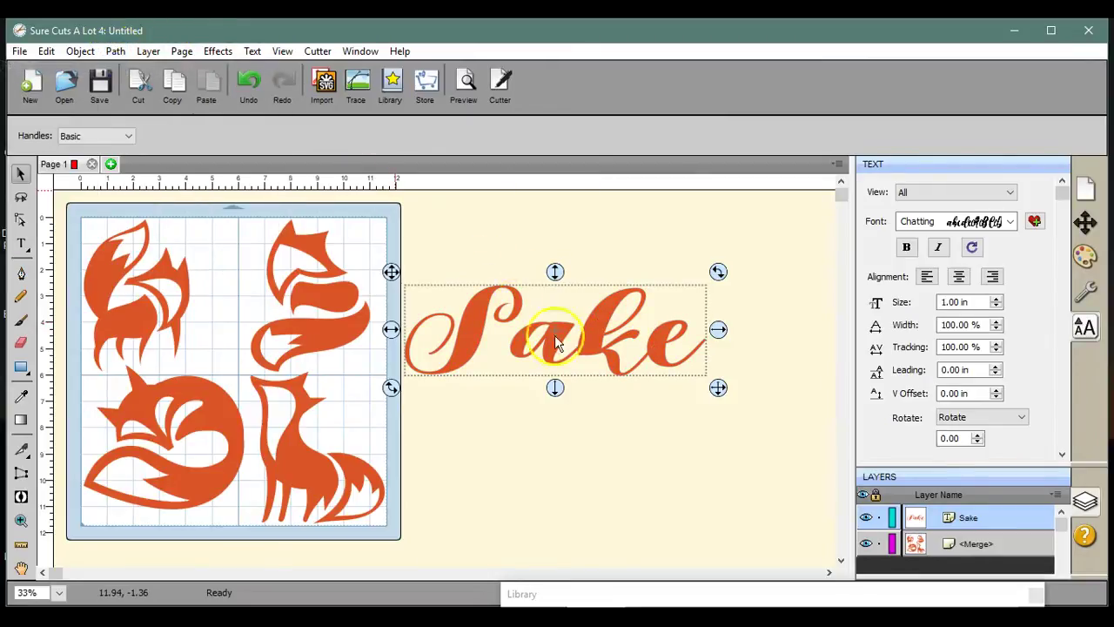
pyautogui.moveTo(551, 340)
pyautogui.mouseDown()
pyautogui.moveTo(554, 316)
pyautogui.moveTo(557, 335)
pyautogui.mouseUp()
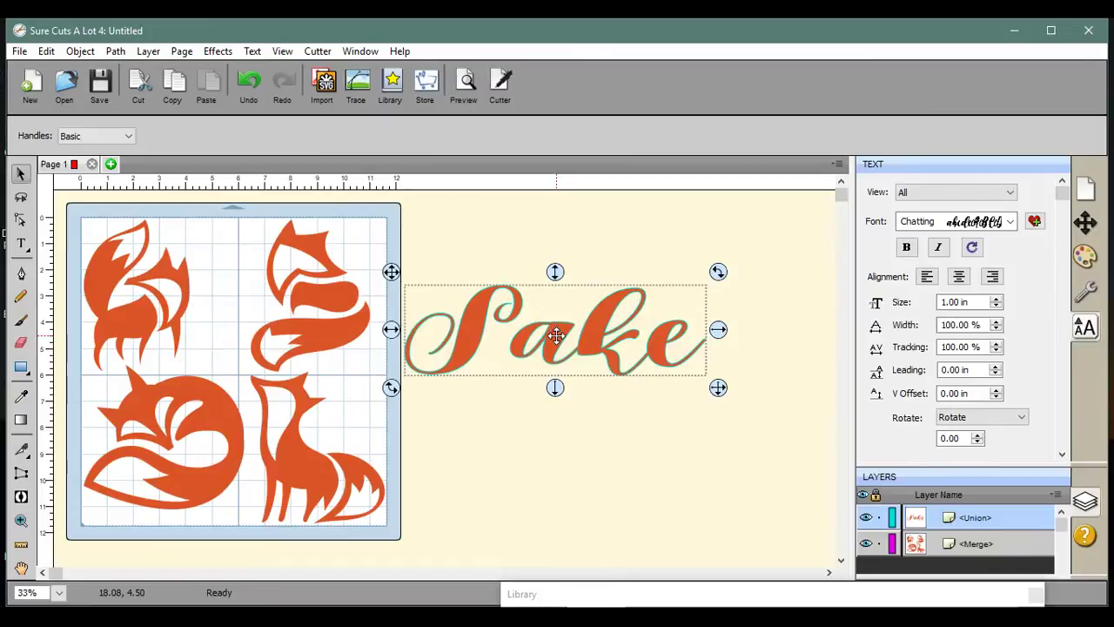
pyautogui.moveTo(557, 335); pyautogui.dragTo(557, 335)
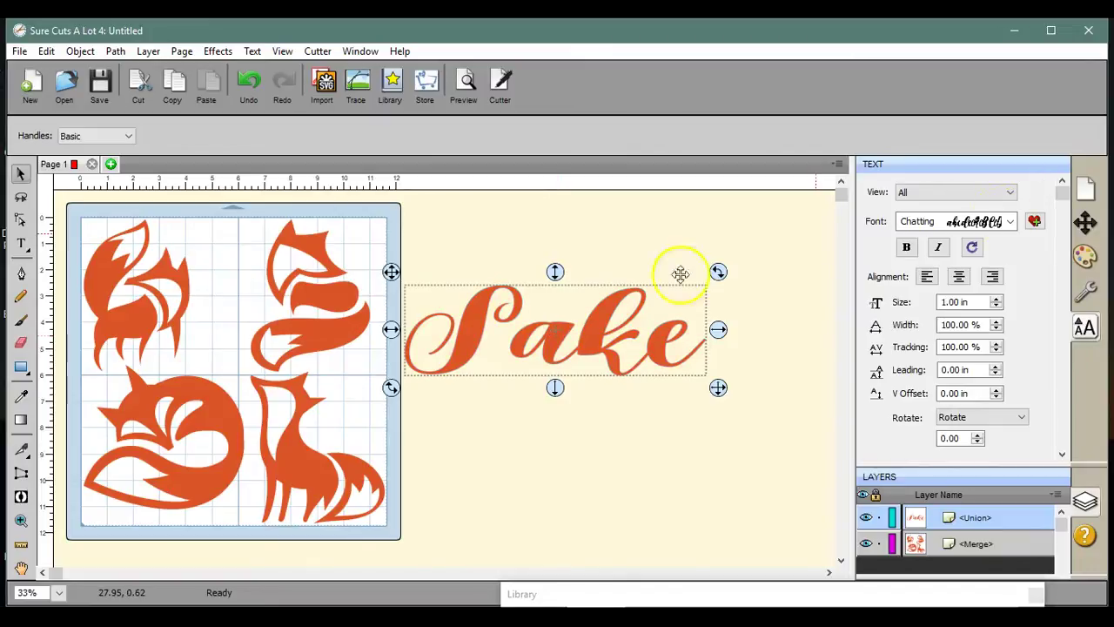
# - Change the fill color of the "Sake" lettering to black
pyautogui.click(1084, 255)
pyautogui.click(1010, 194)
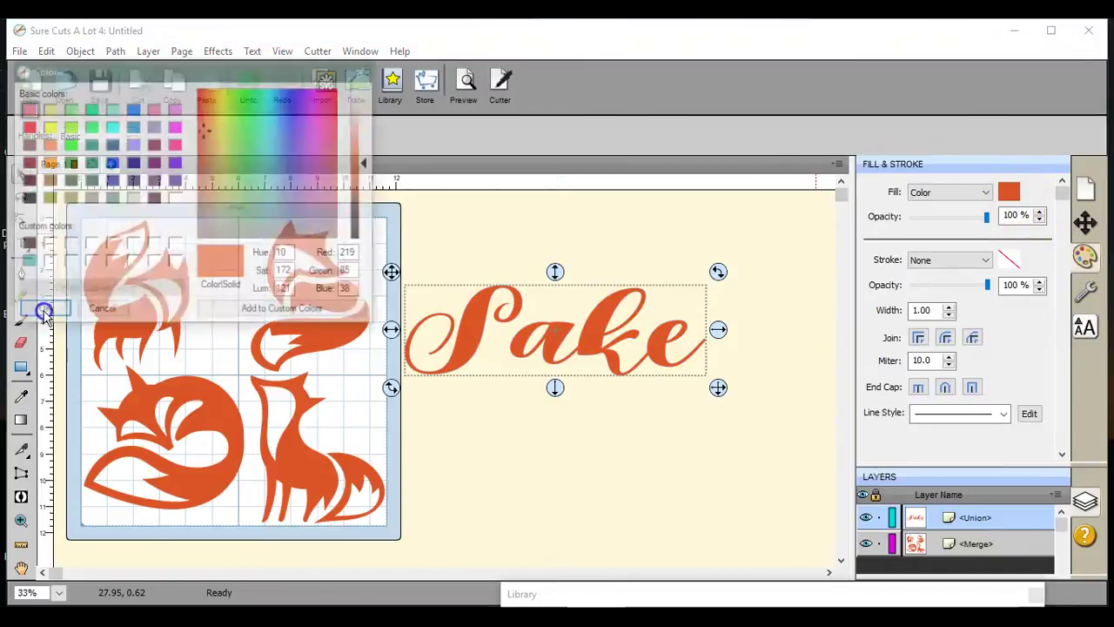
pyautogui.click(27, 198)
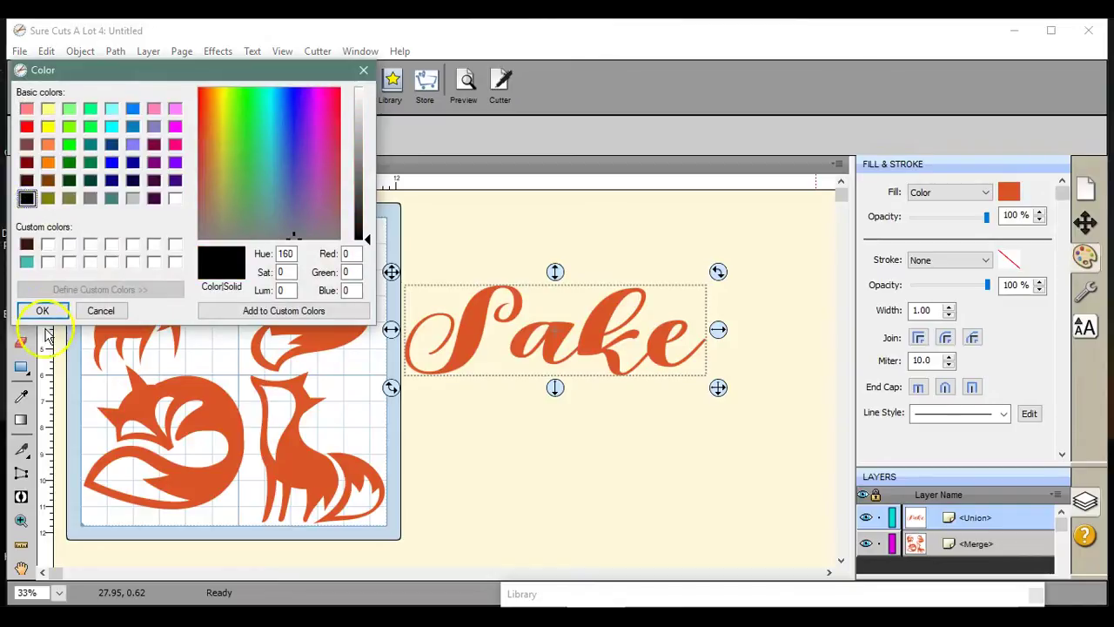
pyautogui.click(42, 310)
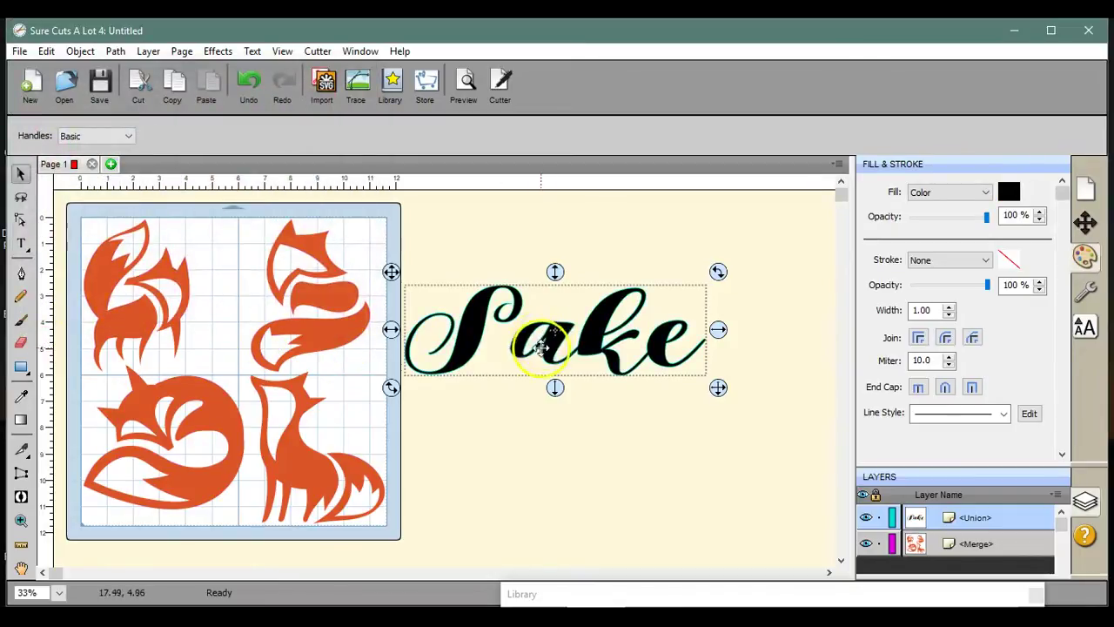
# - Move the "Sake" lettering onto the mat's lower edge and set the mat size to 24SNC (11.65 x 23.74")
pyautogui.moveTo(553, 352); pyautogui.dragTo(213, 563)
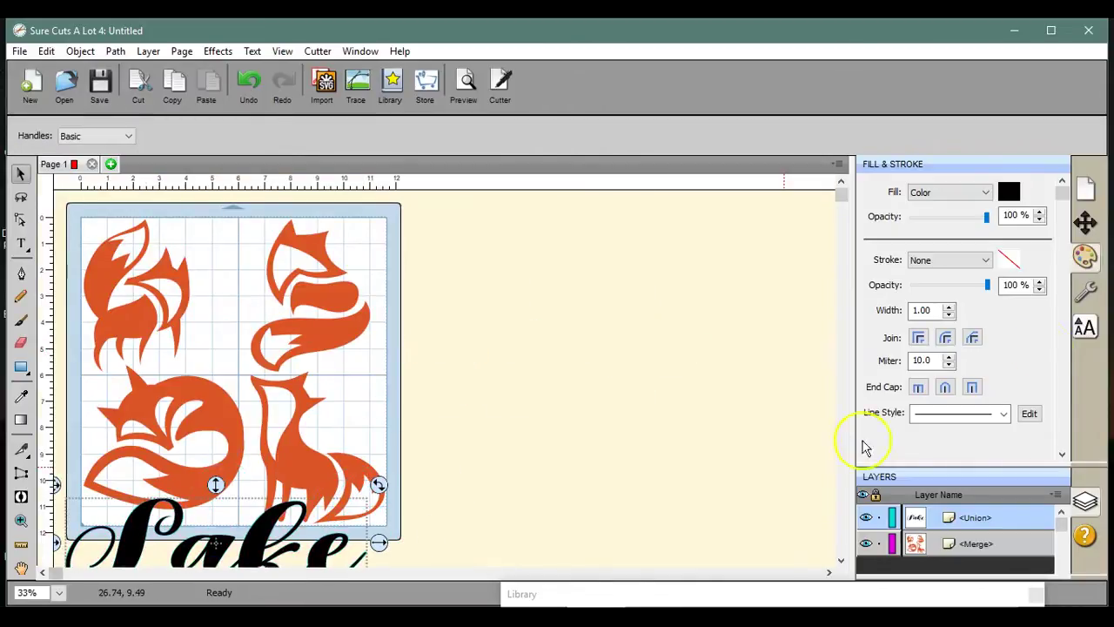
pyautogui.click(1086, 188)
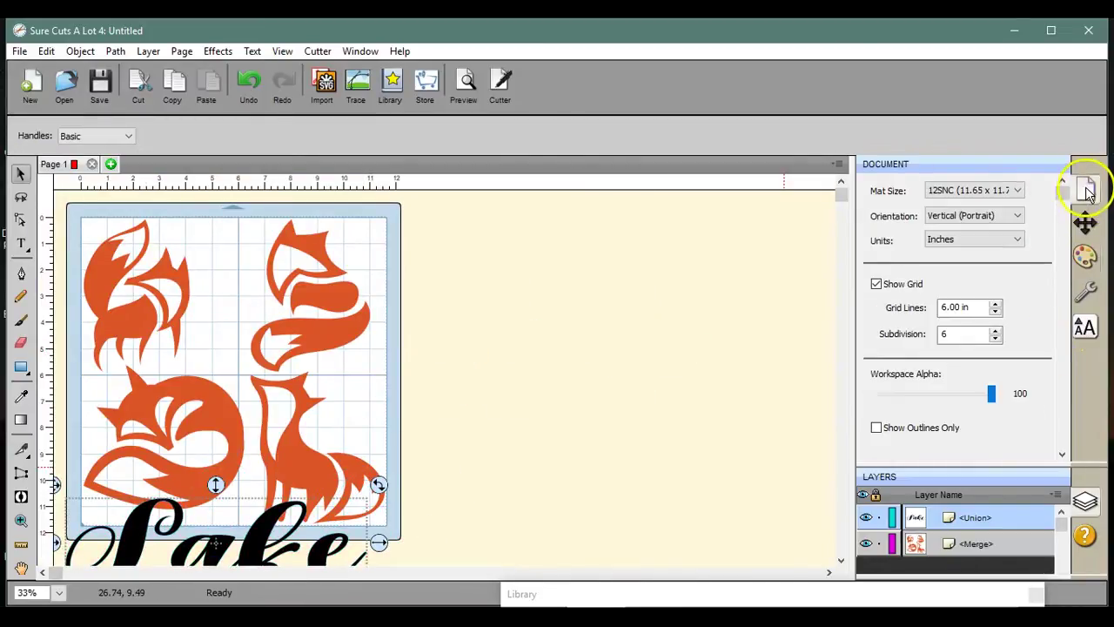
pyautogui.click(1018, 191)
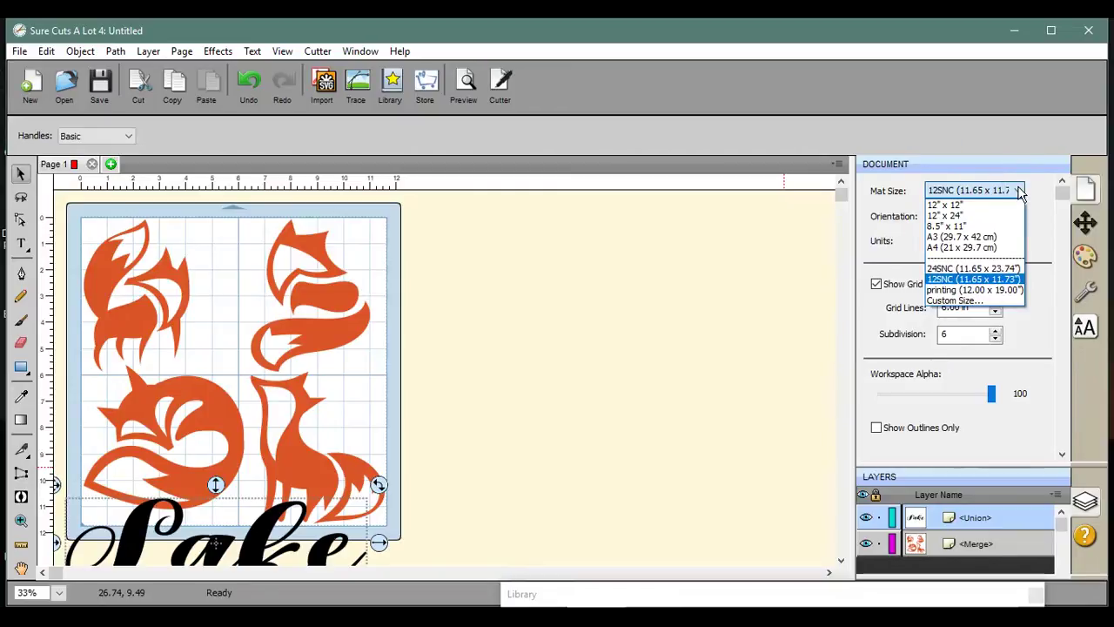
pyautogui.click(1008, 269)
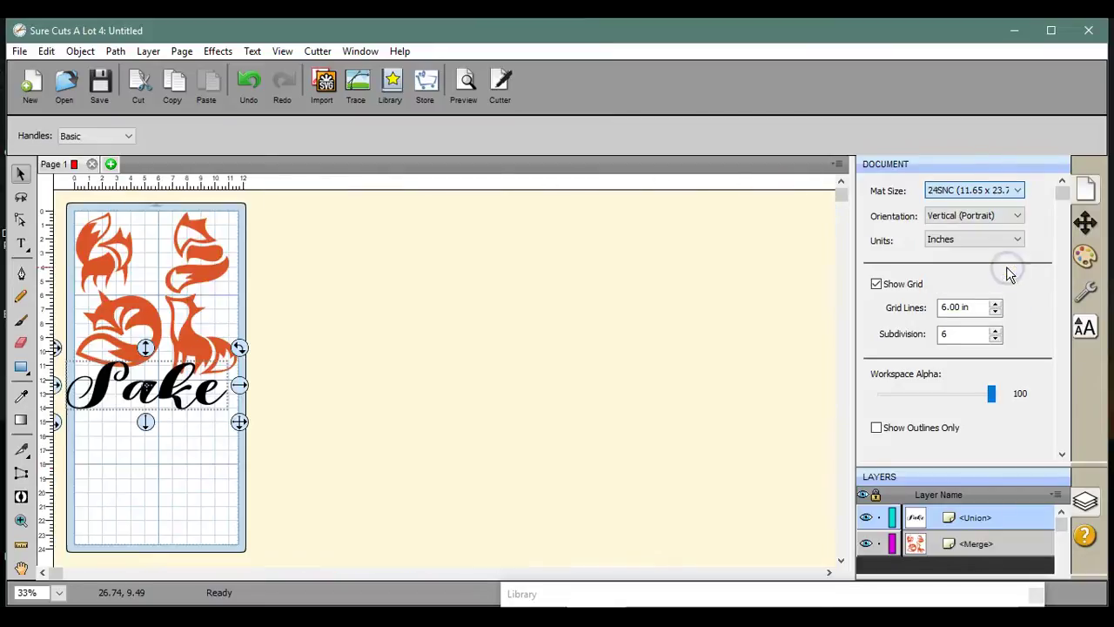
# - Position the "Sake" lettering just below the foxes on the mat, at about X 0.10 in and Y 12.16 in
pyautogui.moveTo(198, 398)
pyautogui.mouseDown()
pyautogui.moveTo(186, 394)
pyautogui.moveTo(194, 418)
pyautogui.mouseUp()
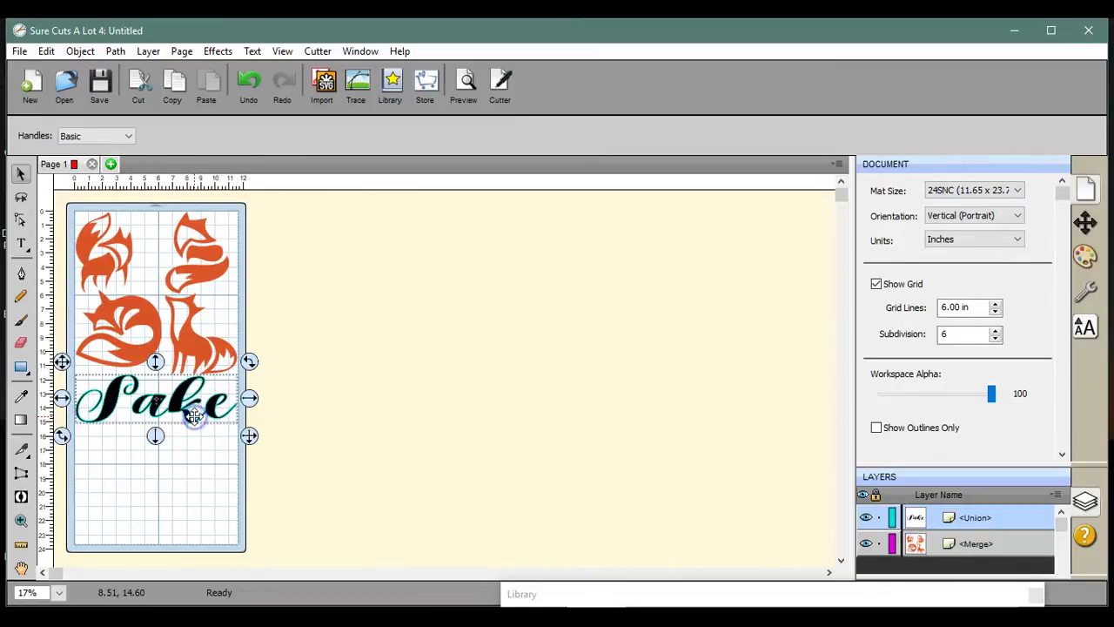
pyautogui.click(190, 460)
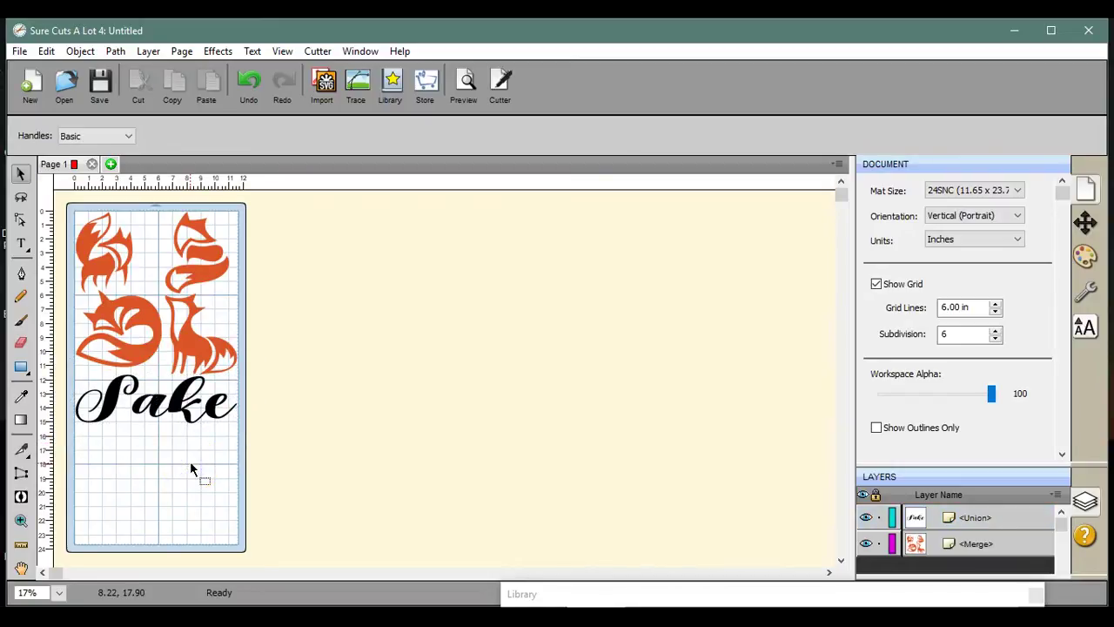
pyautogui.click(175, 405)
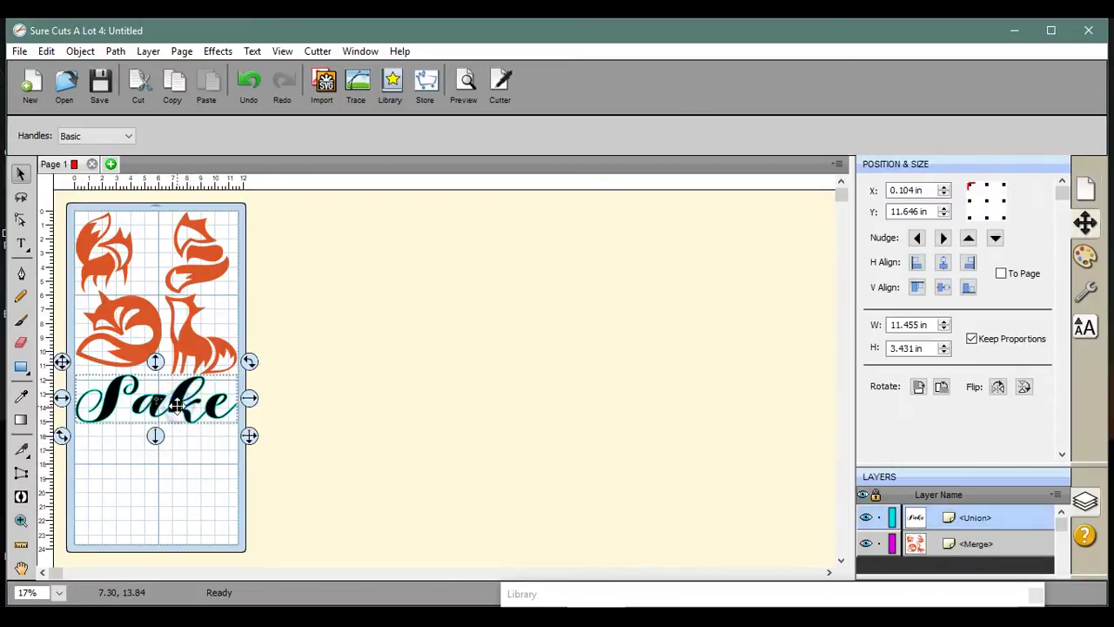
pyautogui.moveTo(176, 404); pyautogui.dragTo(177, 405)
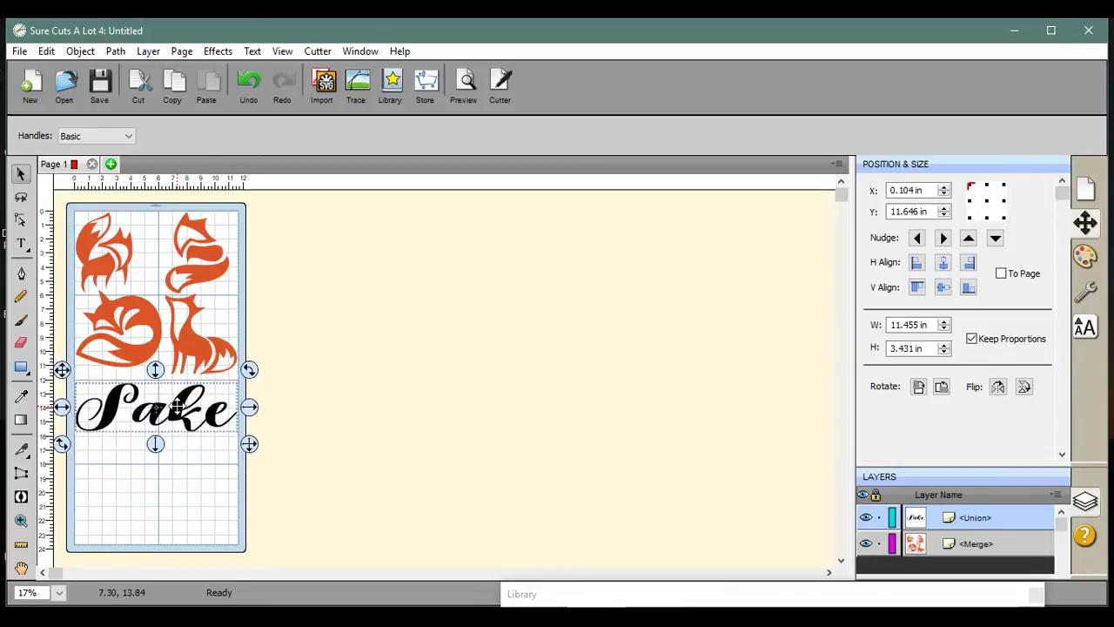
pyautogui.click(182, 526)
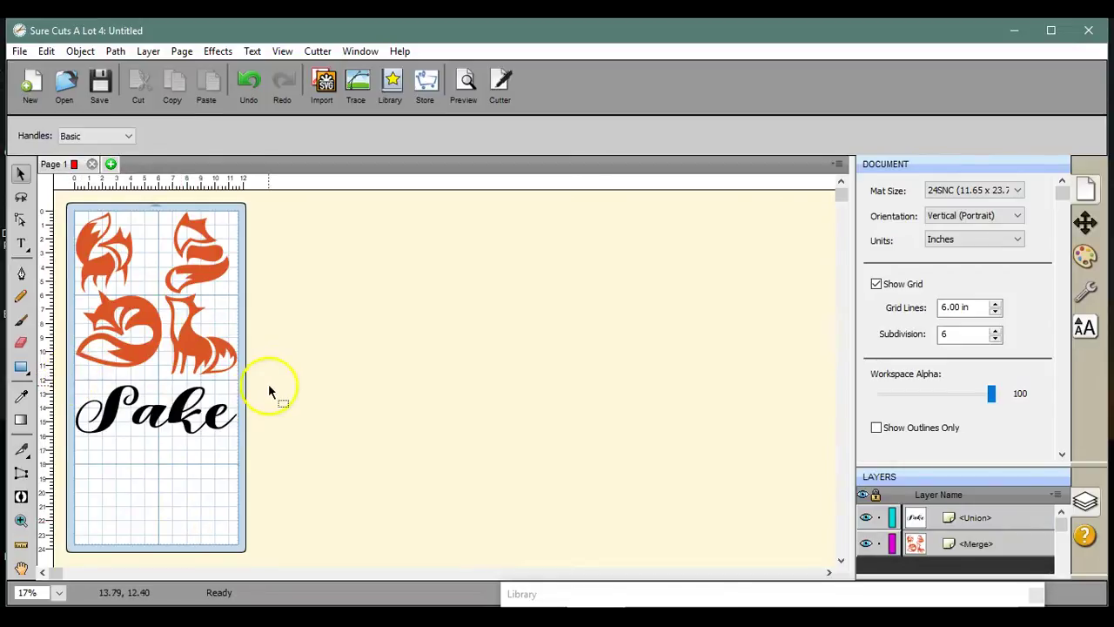
pyautogui.click(178, 409)
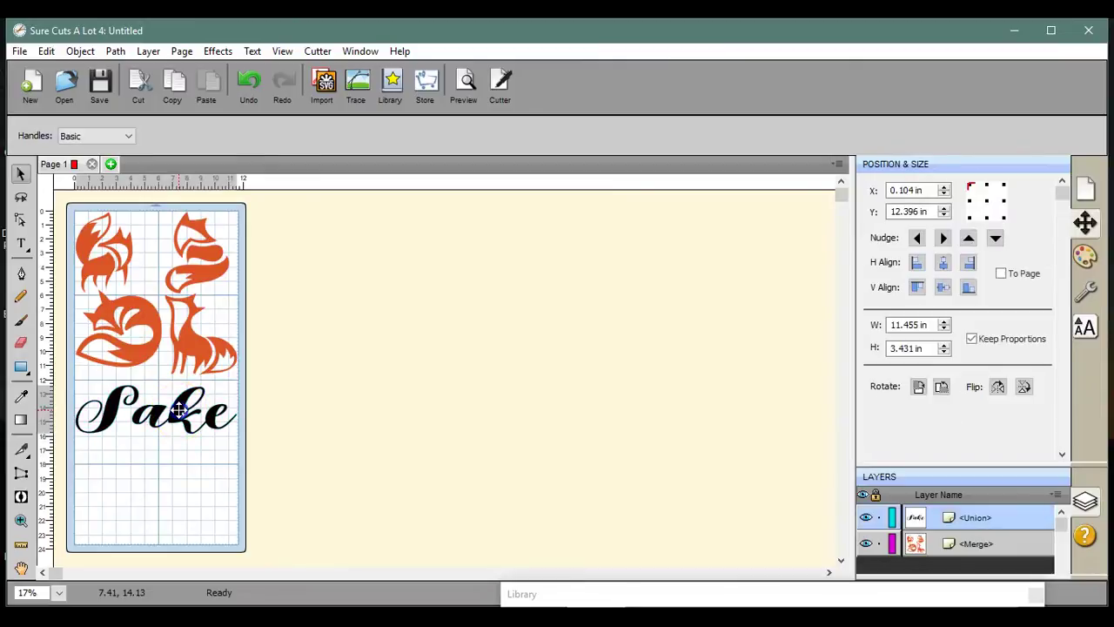
pyautogui.moveTo(177, 404); pyautogui.dragTo(178, 406)
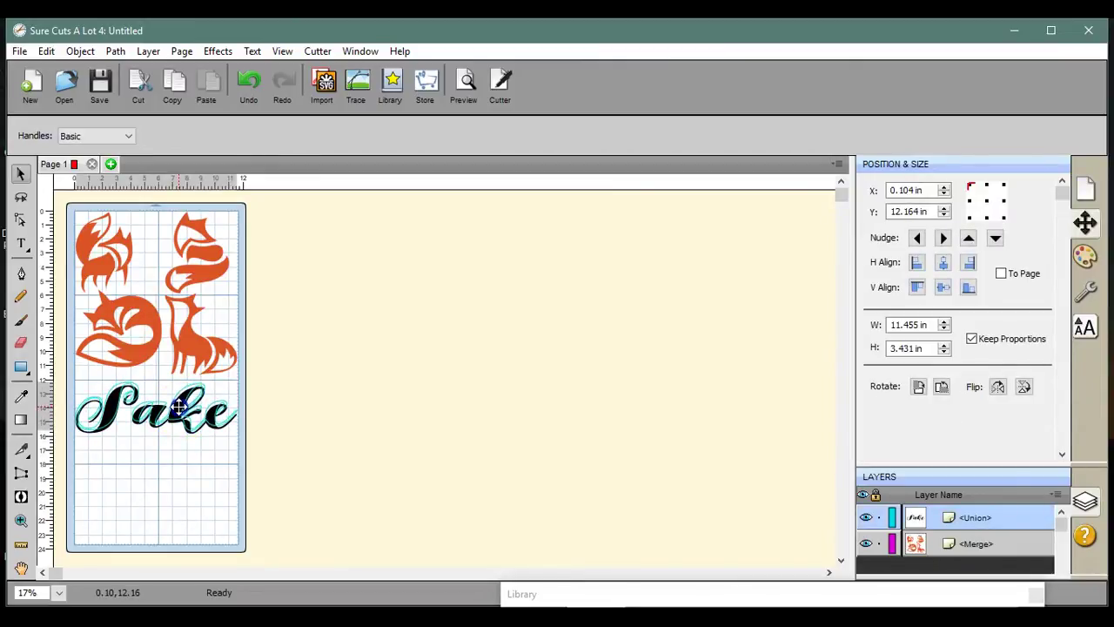
pyautogui.click(198, 488)
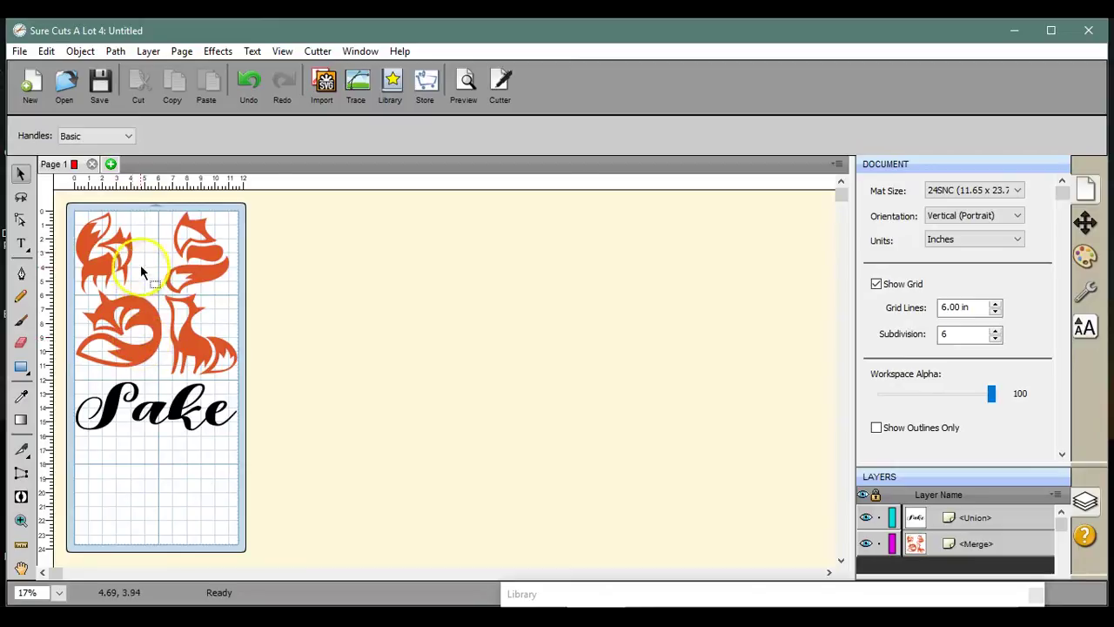
# - Stretch the merged fox artwork slightly downward toward the "Sake" lettering
pyautogui.click(157, 340)
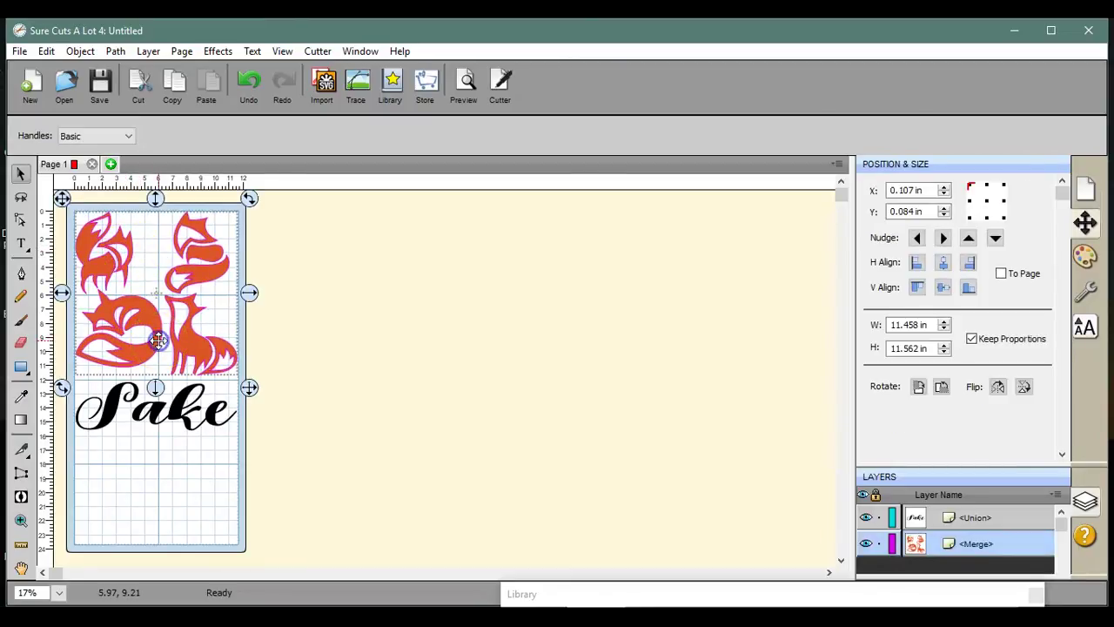
pyautogui.moveTo(156, 391); pyautogui.dragTo(157, 396)
pyautogui.click(283, 442)
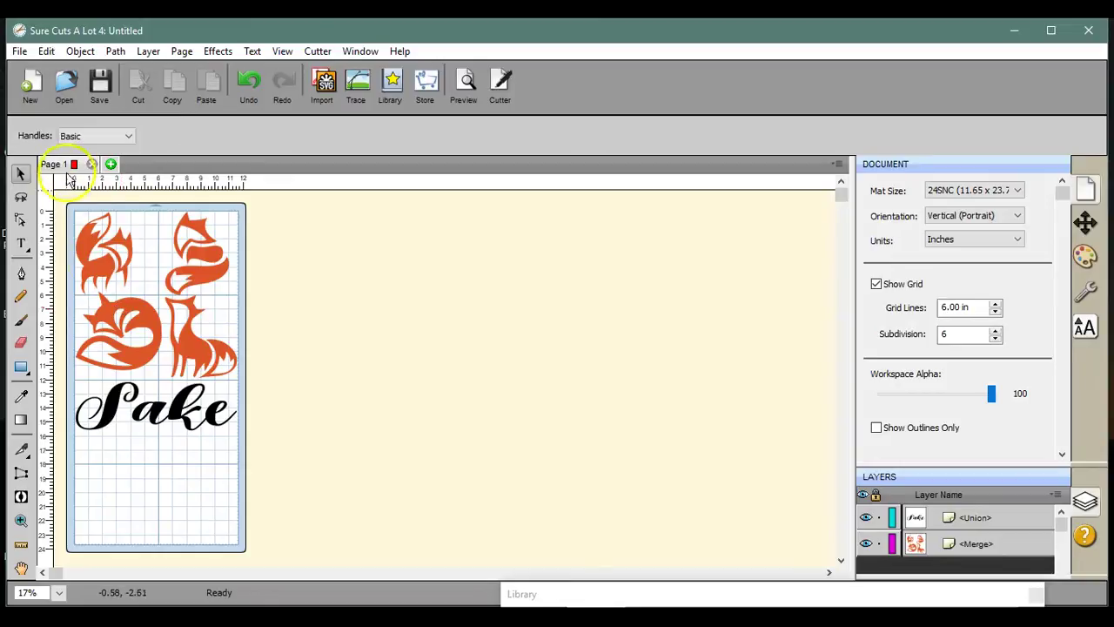
# - Select the foxes and the "Sake" lettering together and flip them horizontally
pyautogui.moveTo(64, 191); pyautogui.dragTo(256, 441)
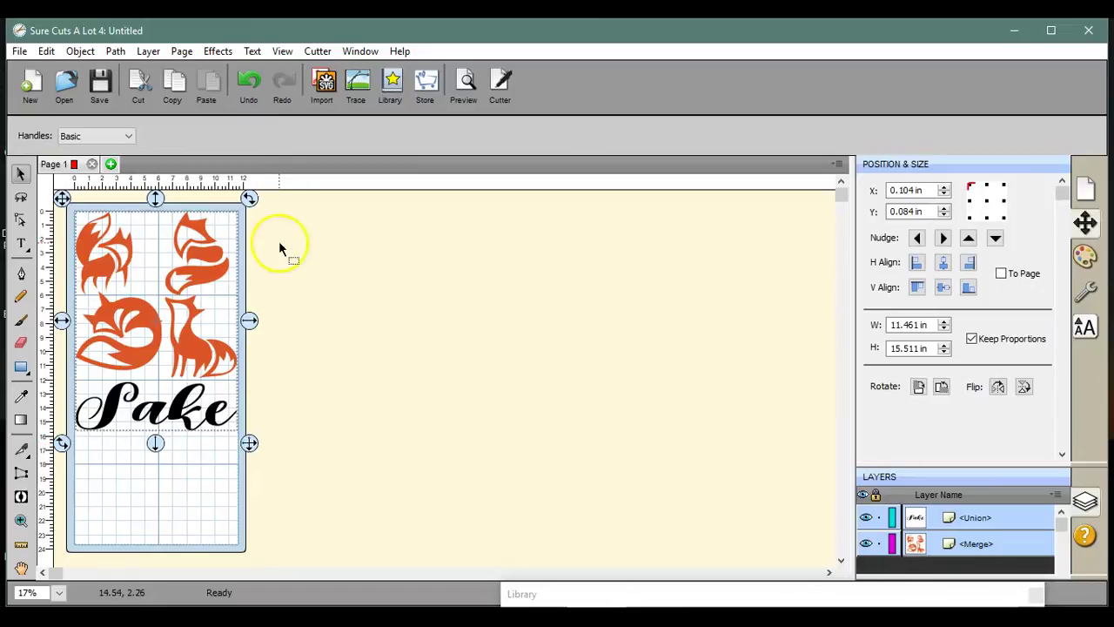
pyautogui.click(80, 52)
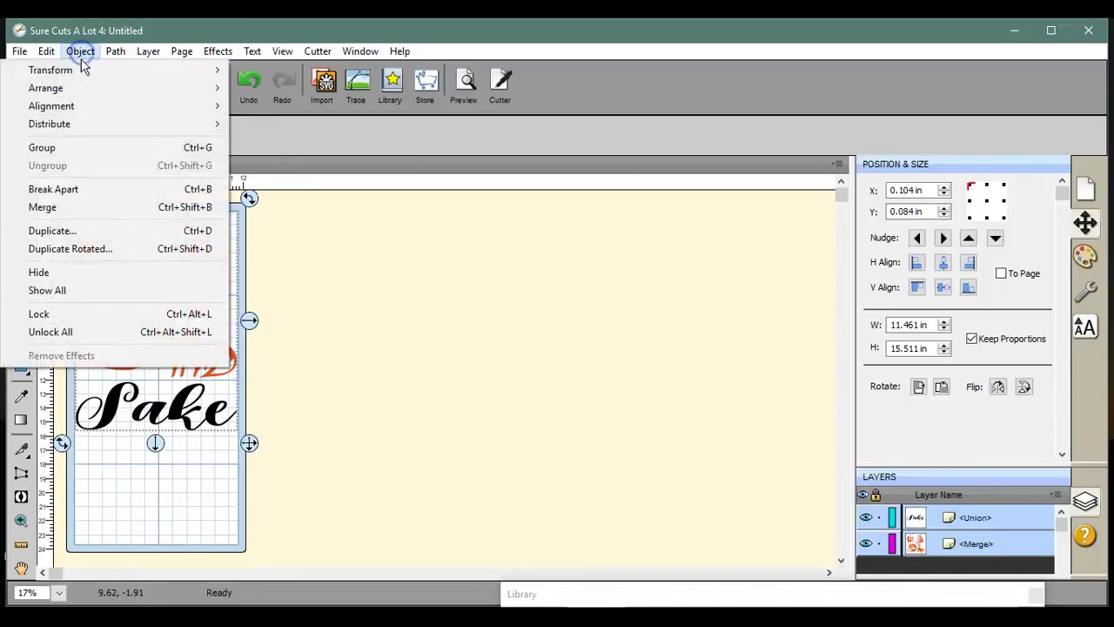
pyautogui.moveTo(80, 71)
pyautogui.click(293, 128)
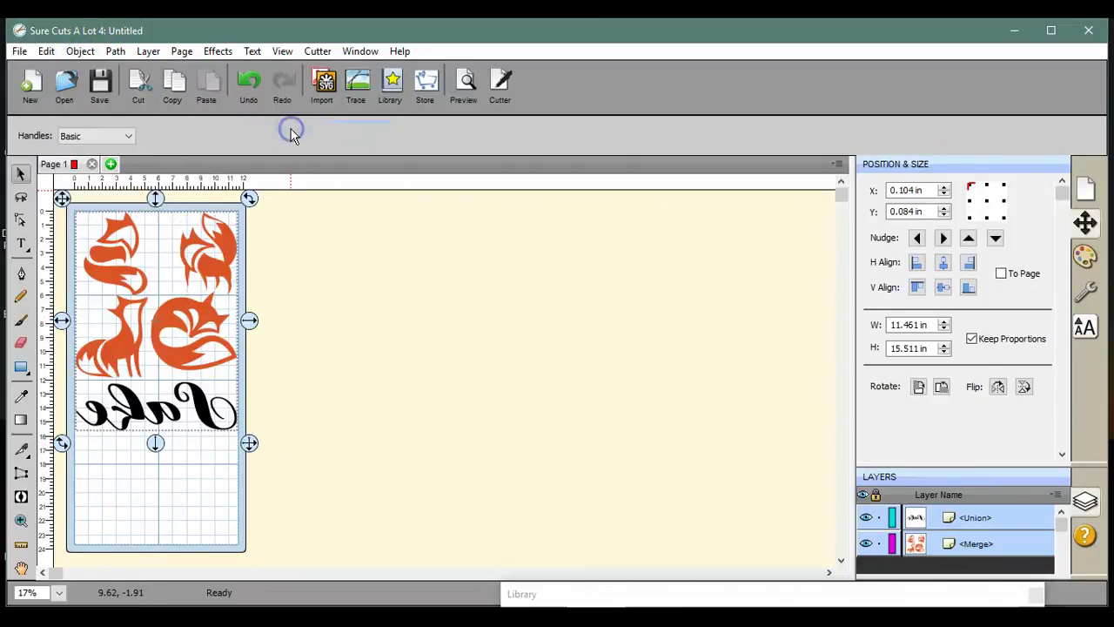
pyautogui.click(316, 354)
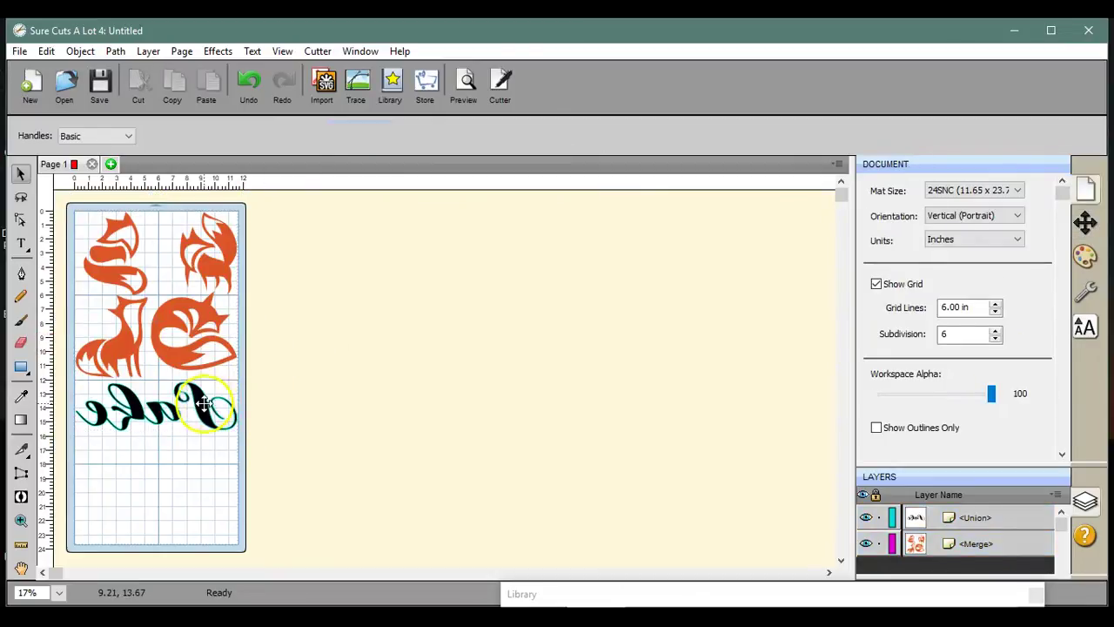
pyautogui.click(203, 403)
pyautogui.click(340, 366)
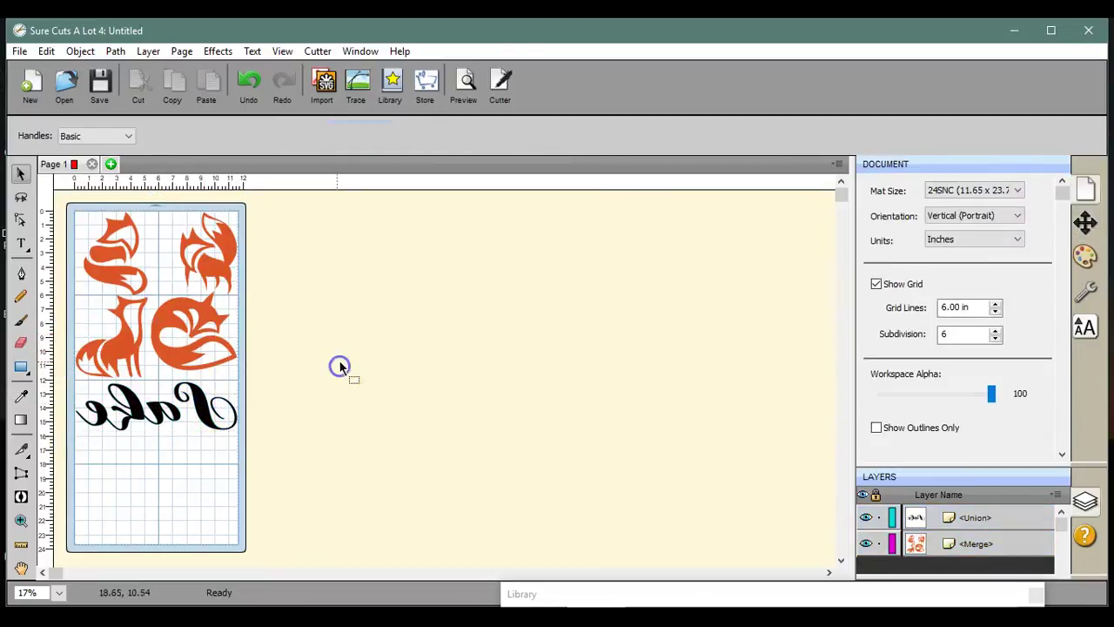
# - Export the mirrored design to the USB stick (G:) as an FCM file named "FOXES"
pyautogui.click(19, 51)
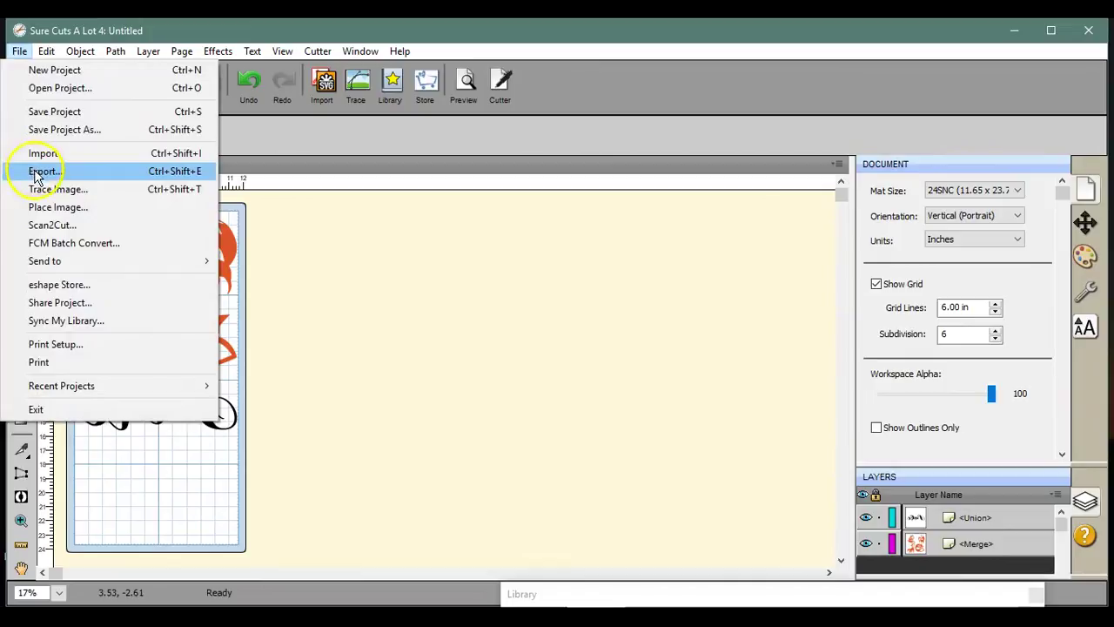
pyautogui.click(36, 173)
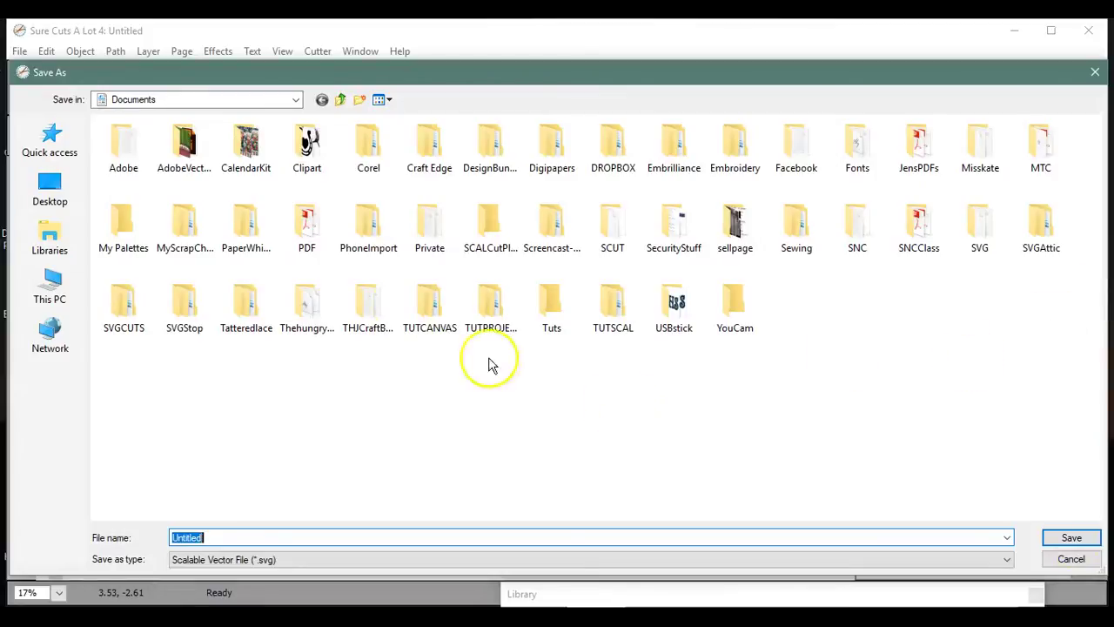
pyautogui.click(295, 99)
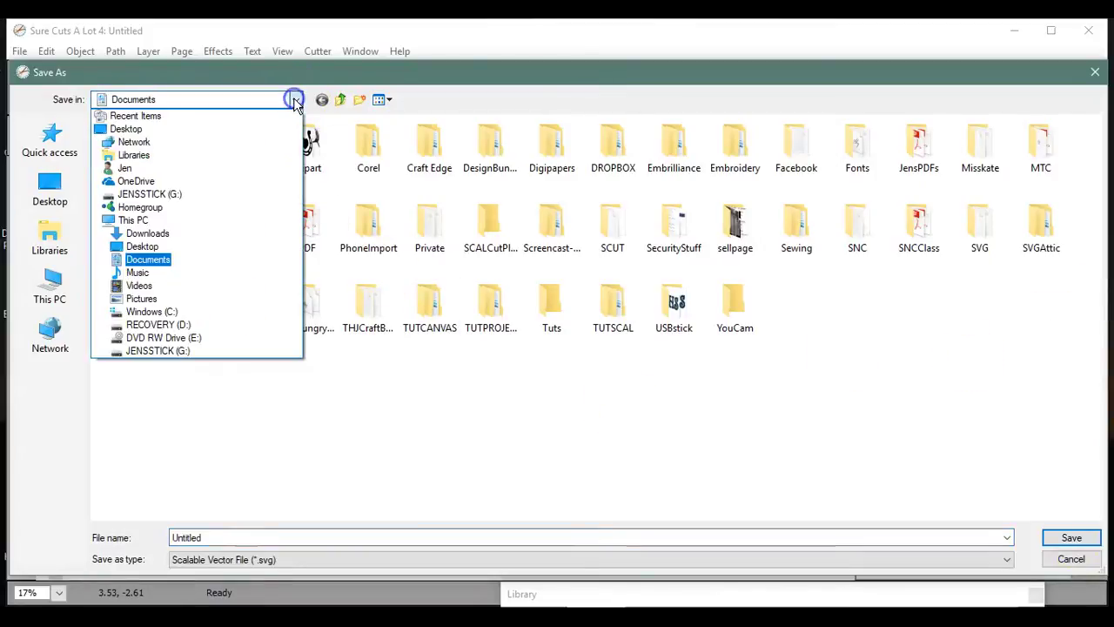
pyautogui.click(264, 195)
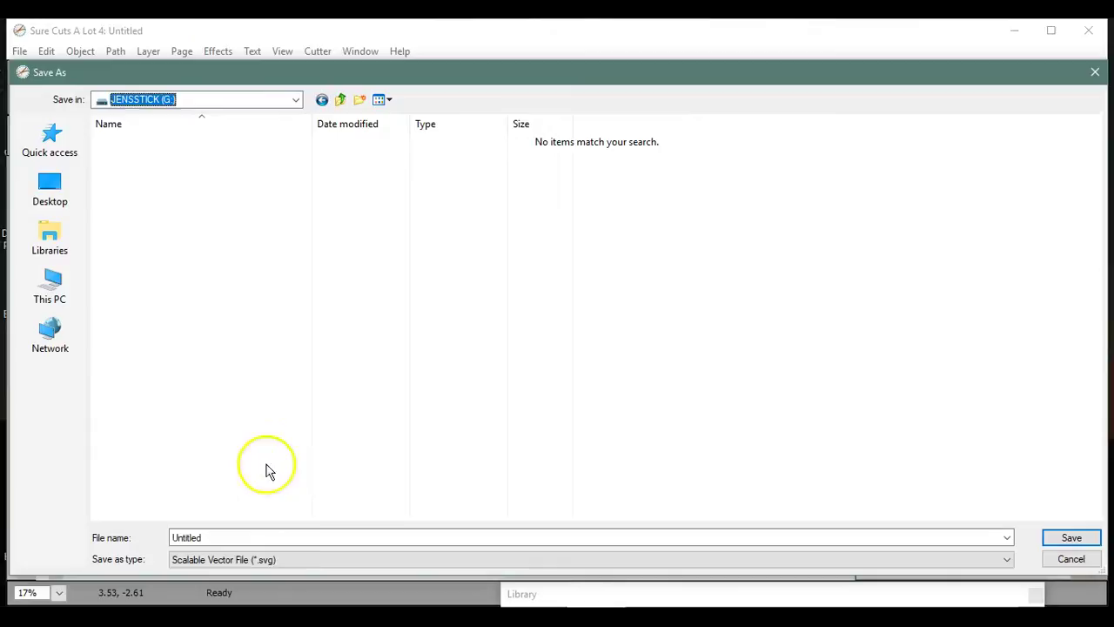
pyautogui.click(292, 562)
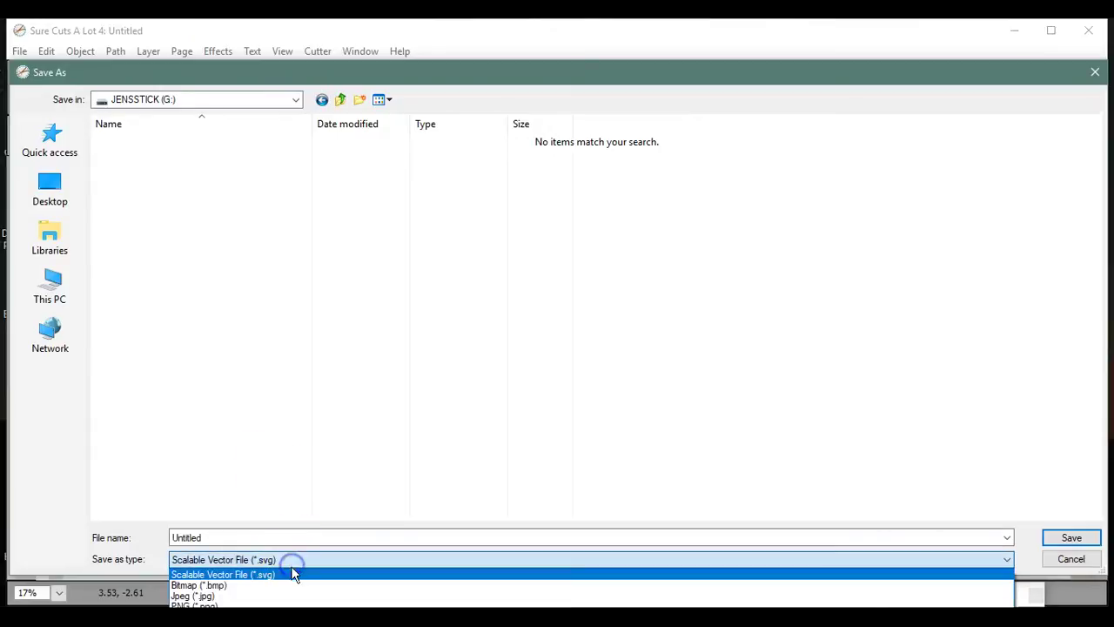
pyautogui.click(261, 609)
pyautogui.click(234, 532)
pyautogui.doubleClick(230, 537)
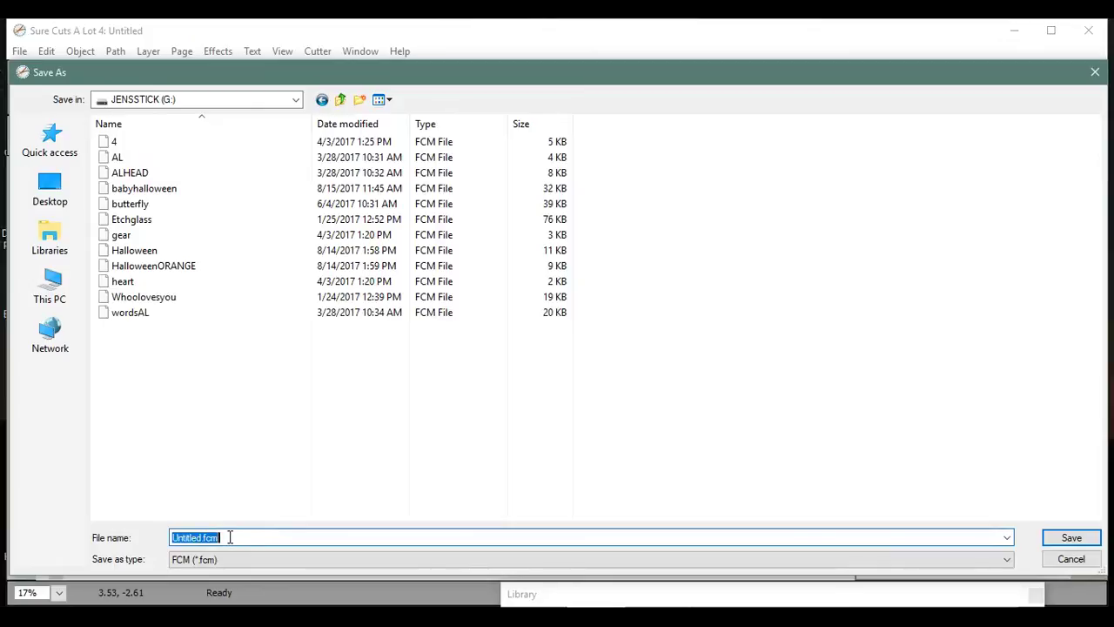
pyautogui.write('FOXES')
pyautogui.press('Return')
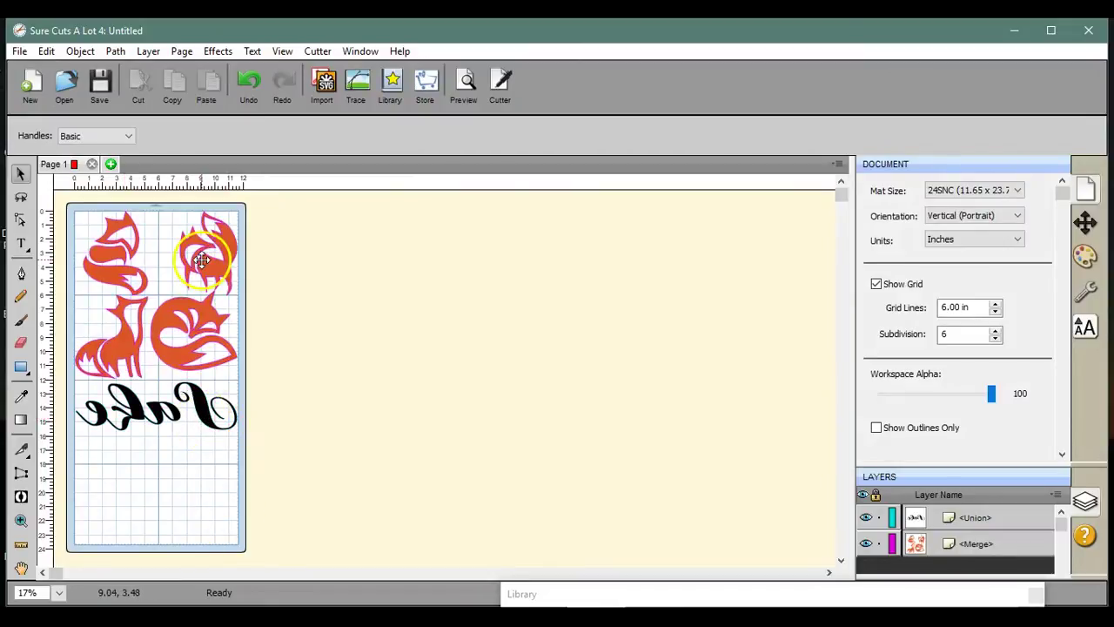
pyautogui.click(322, 386)
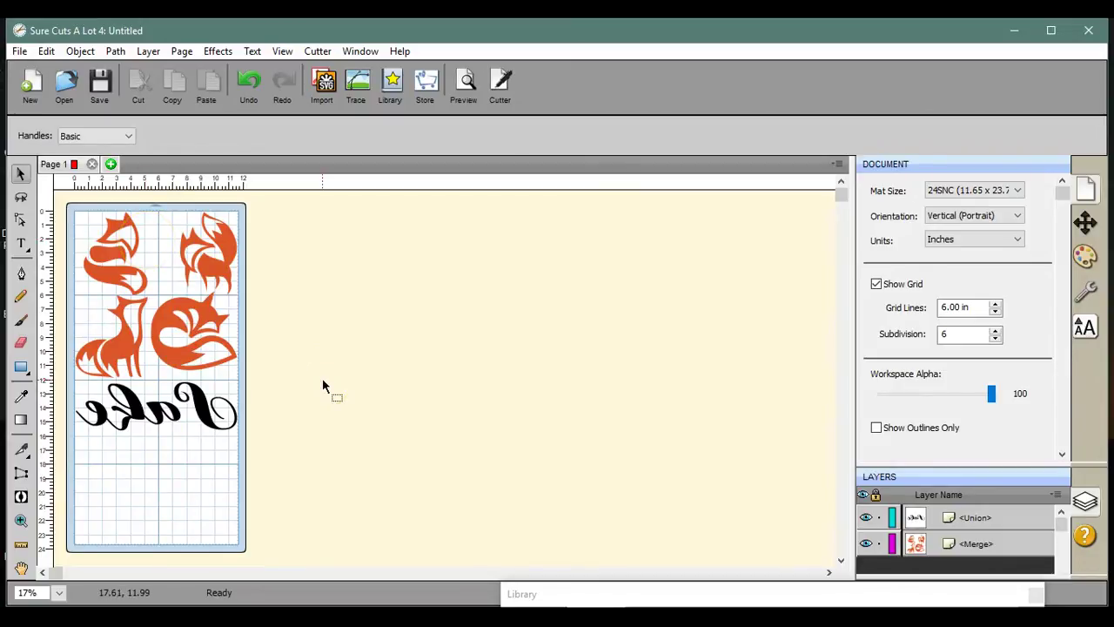